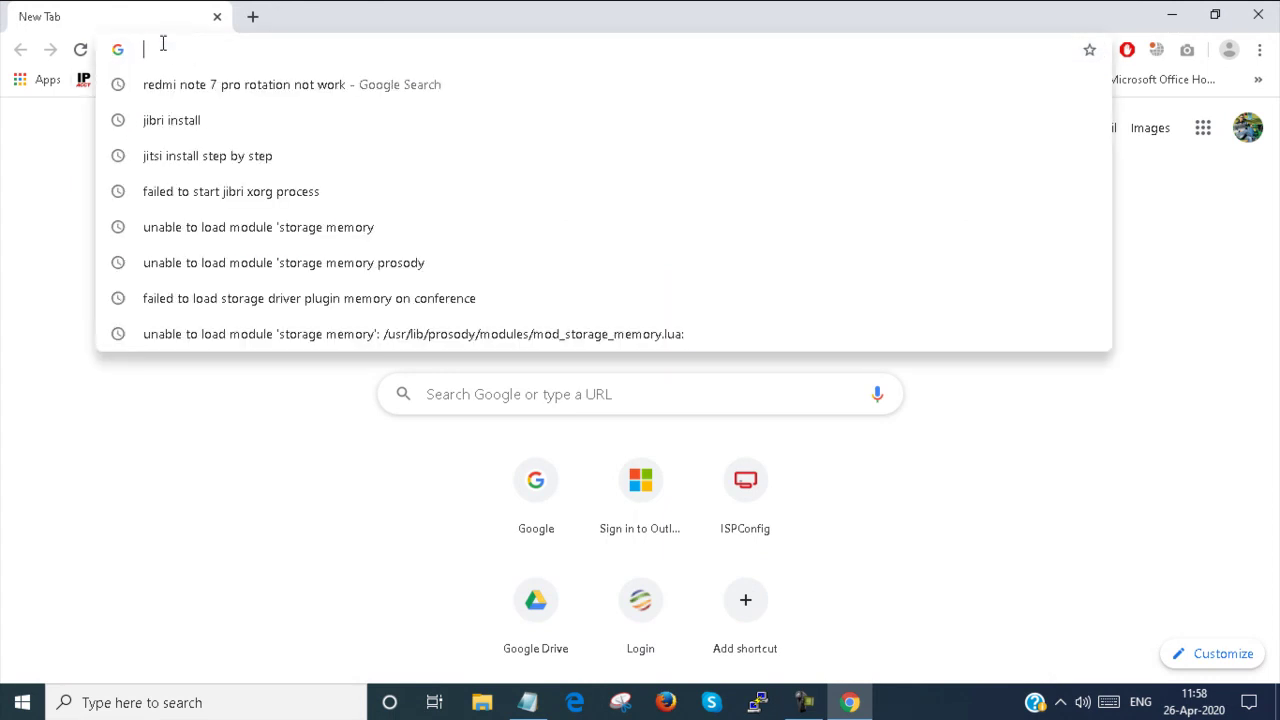
Load the Webuzo server address 10.10.10.22:2004 in Chrome's address bar
type("10.10.10.")
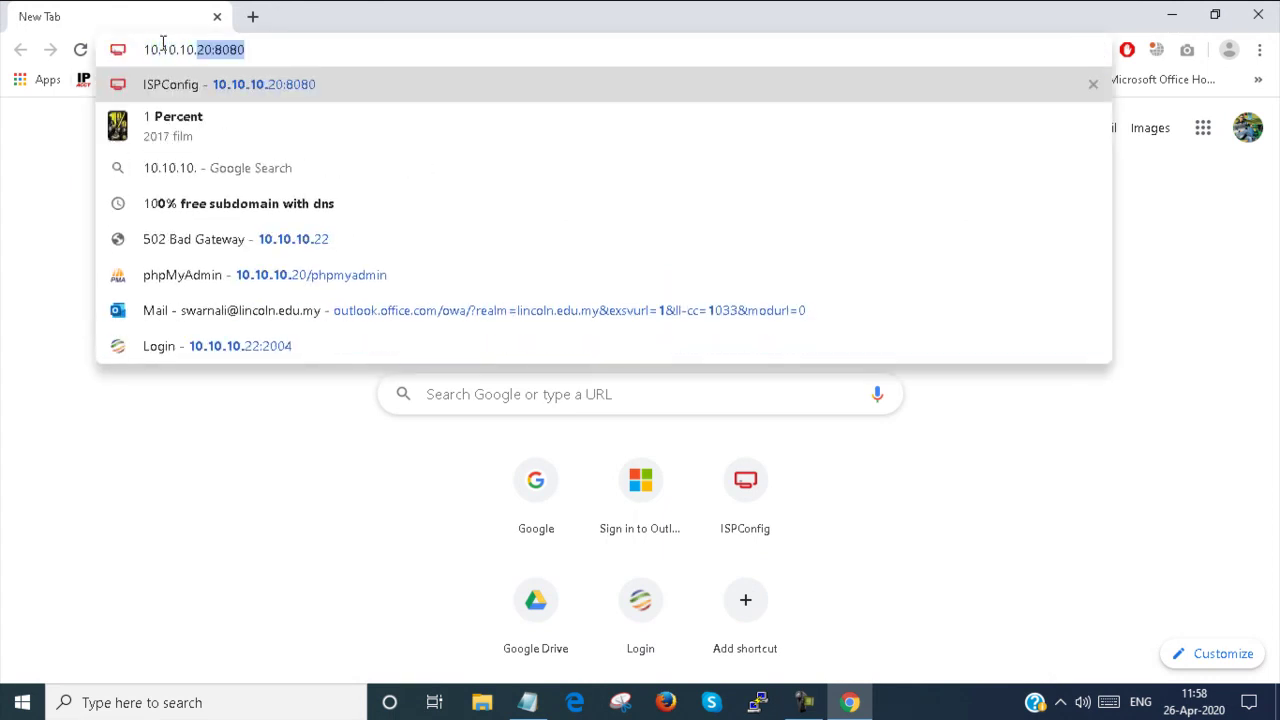
type("22")
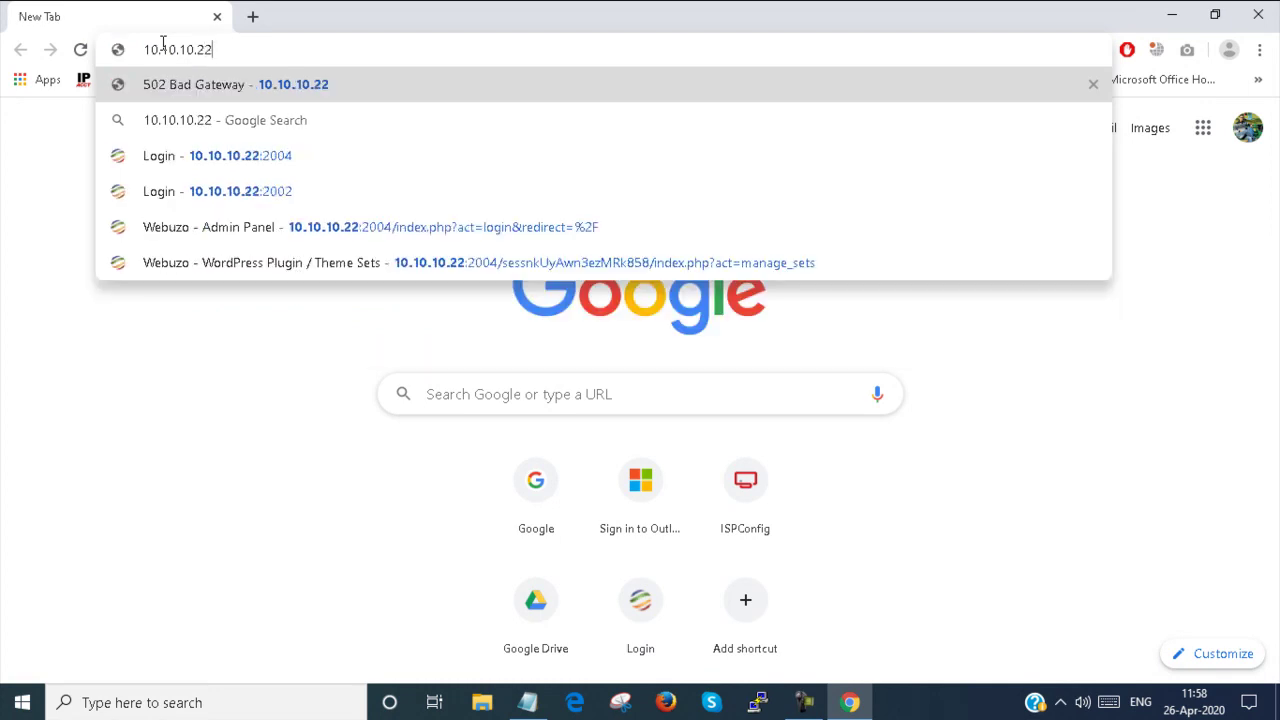
type(":")
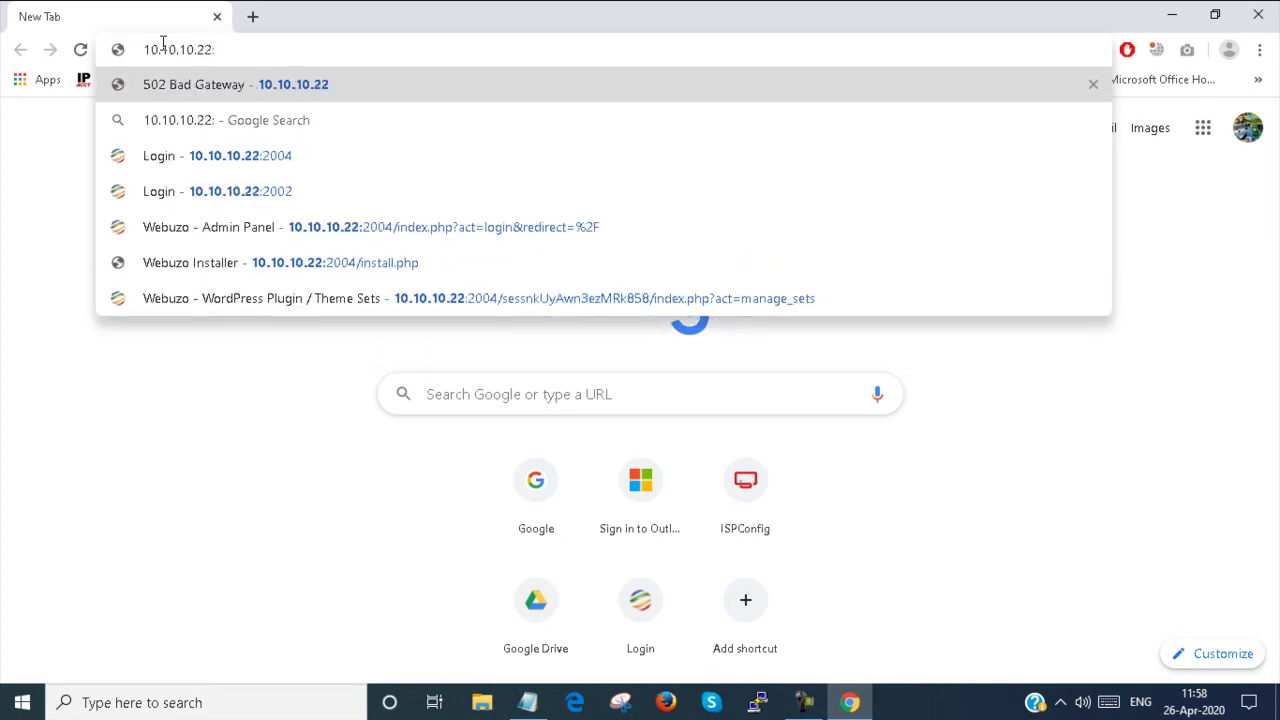
type("2004")
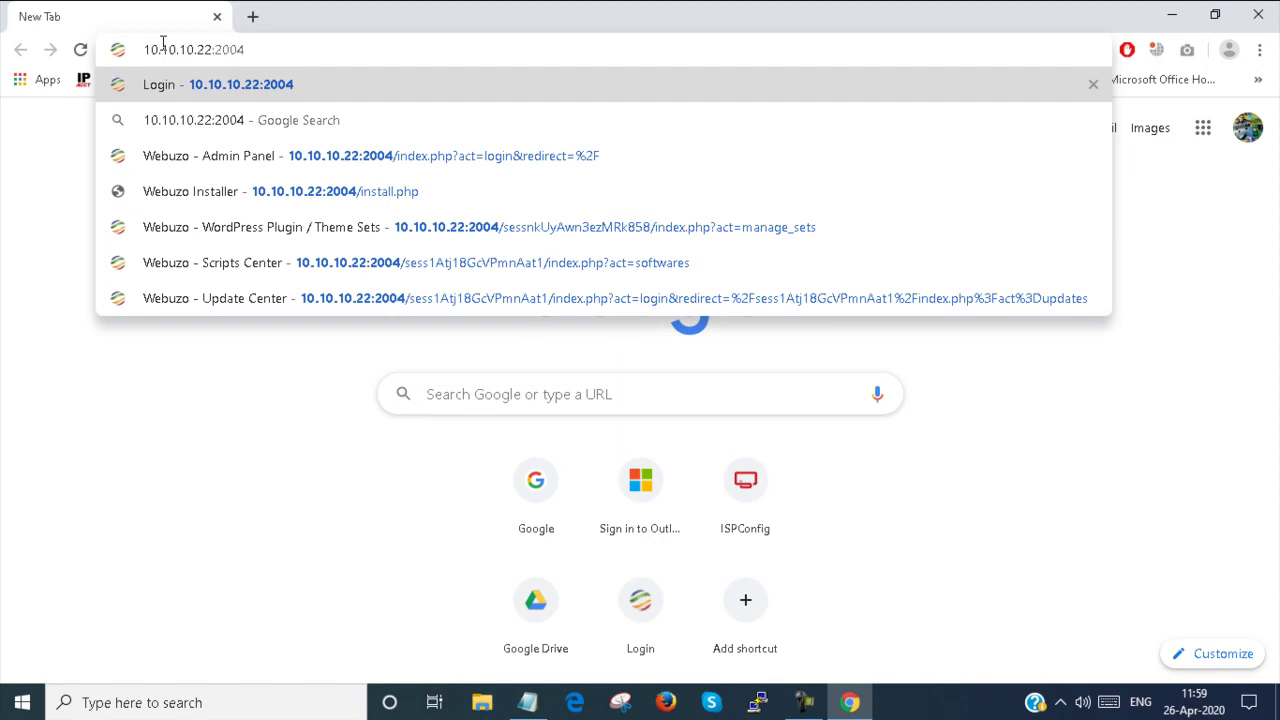
key("Return")
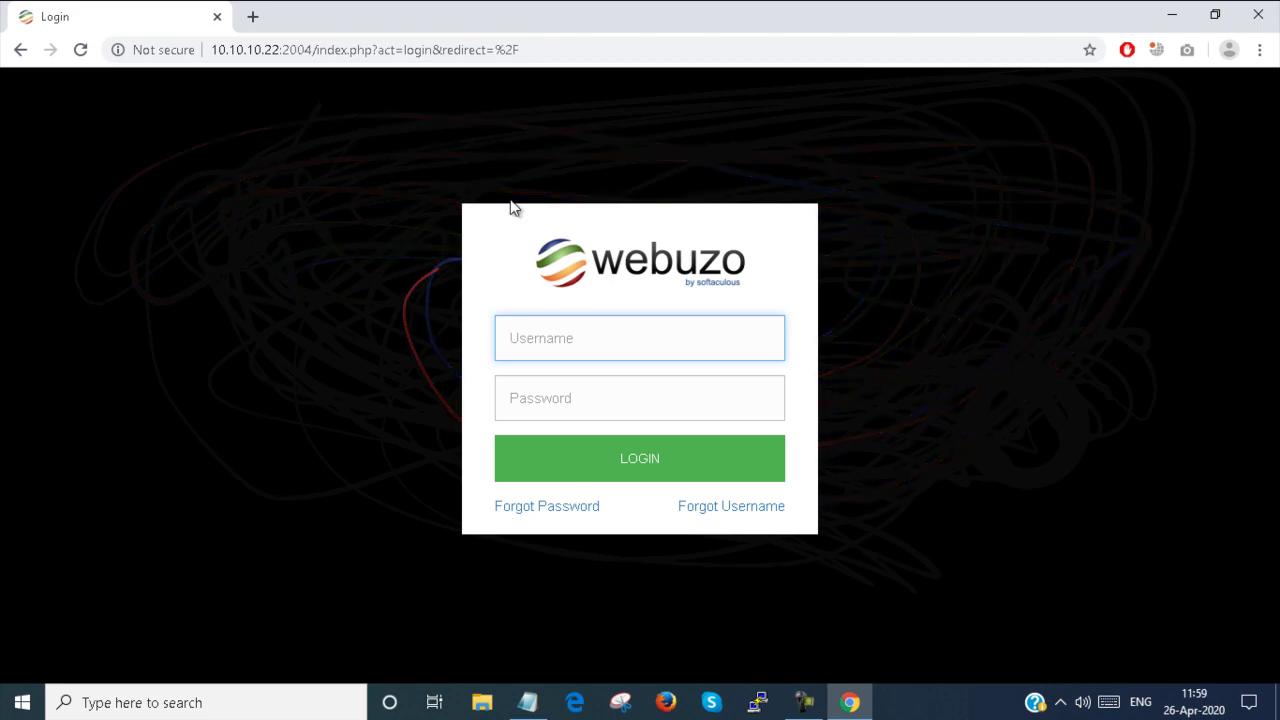
Log in to the Webuzo admin panel as admin with the administrator password
type("admin")
key("Tab")
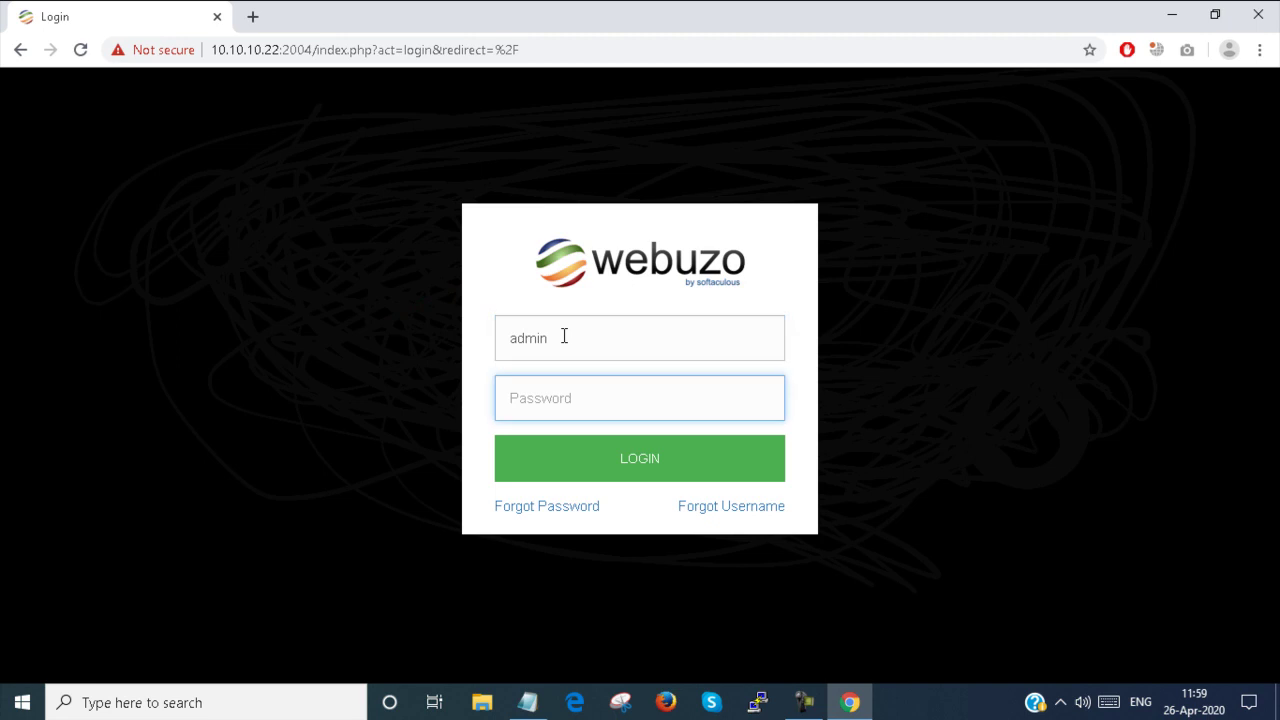
type("••••••••")
key("Return")
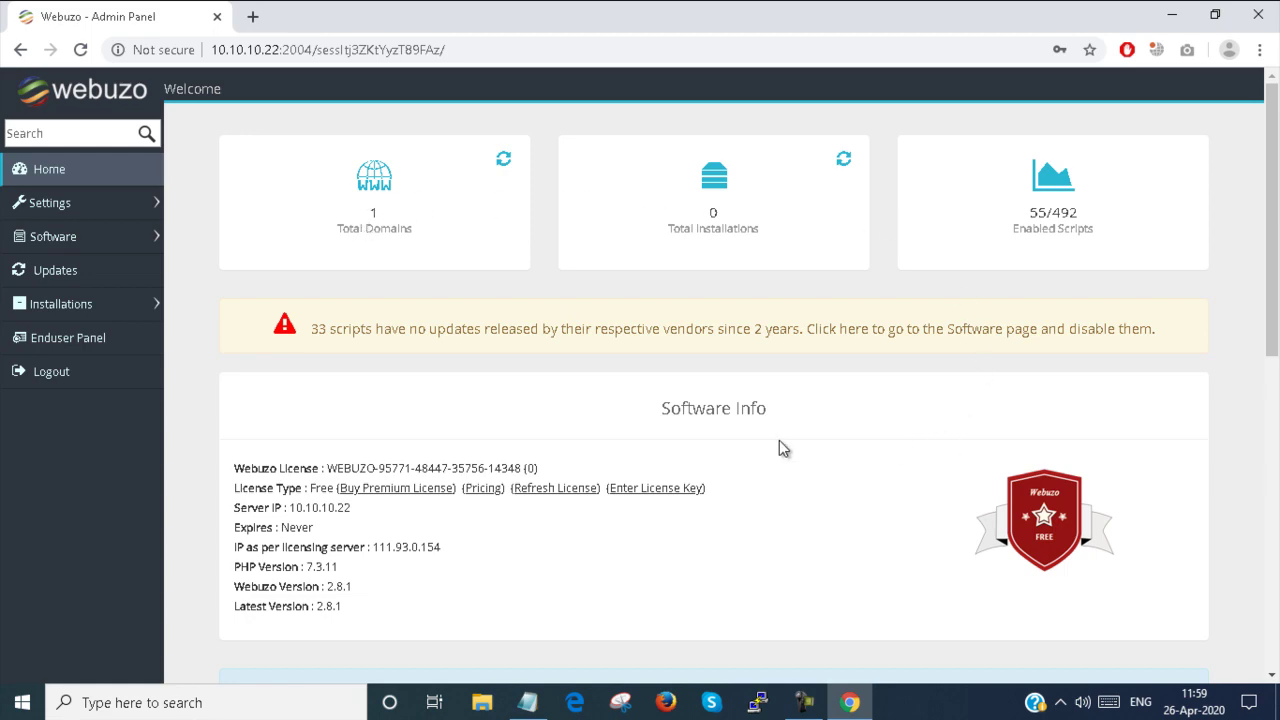
scroll(465, 362, "down", 2)
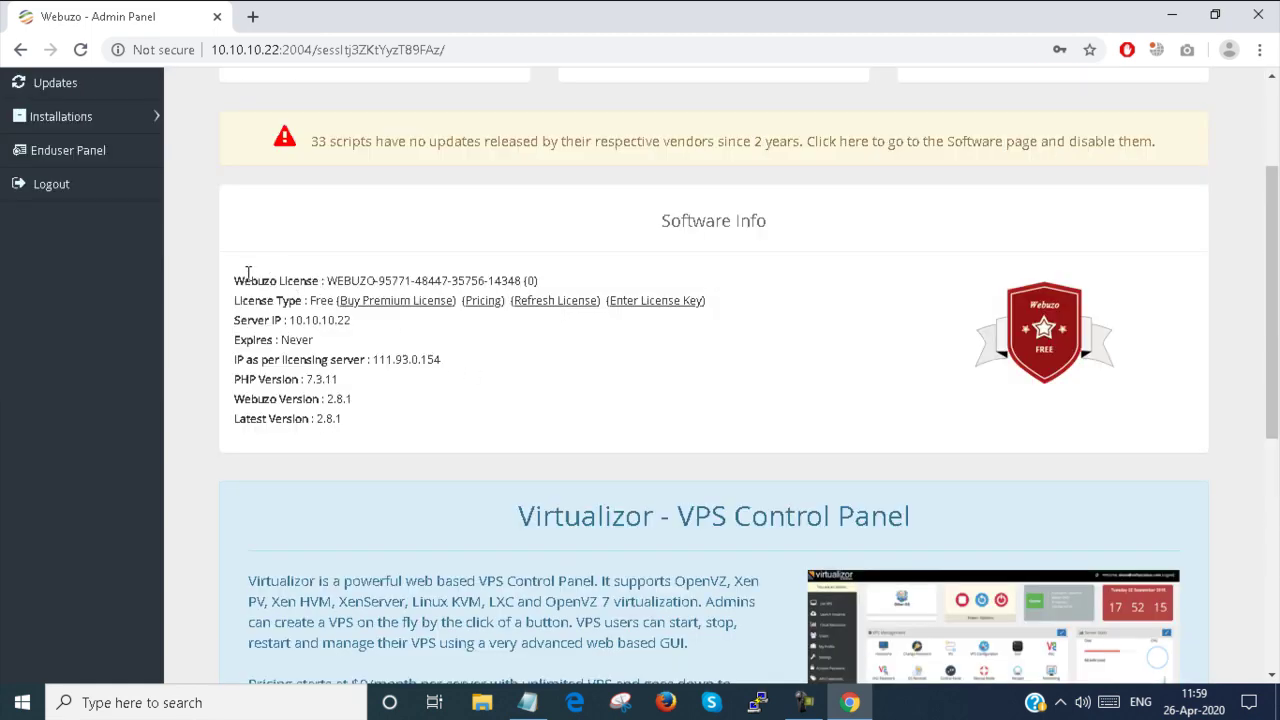
left_click_drag(241, 280, 582, 281)
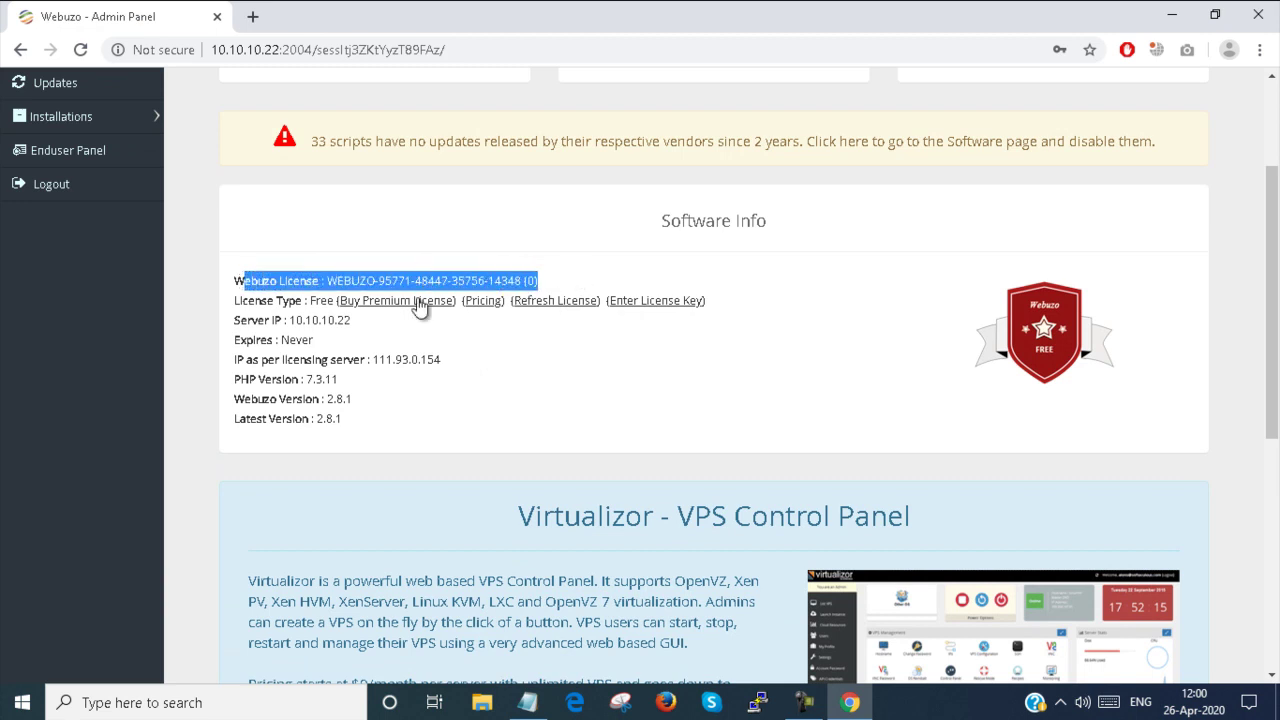
left_click_drag(248, 301, 413, 307)
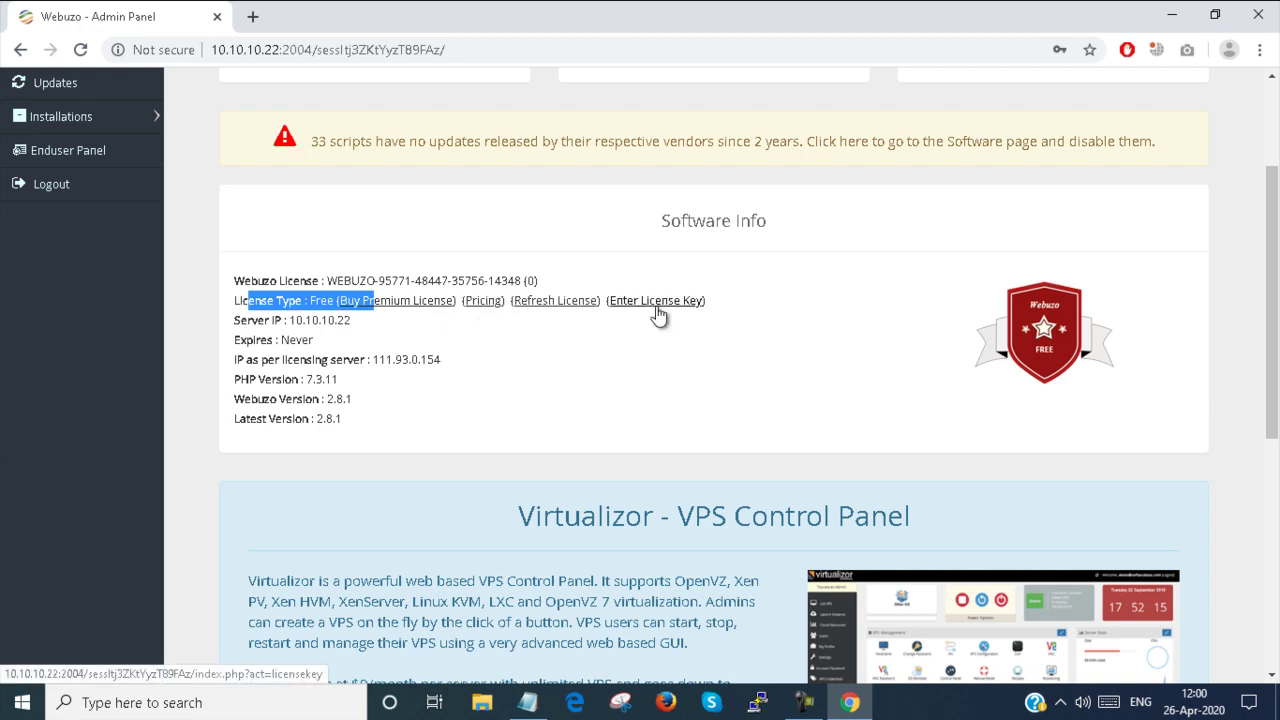
left_click_drag(288, 321, 362, 331)
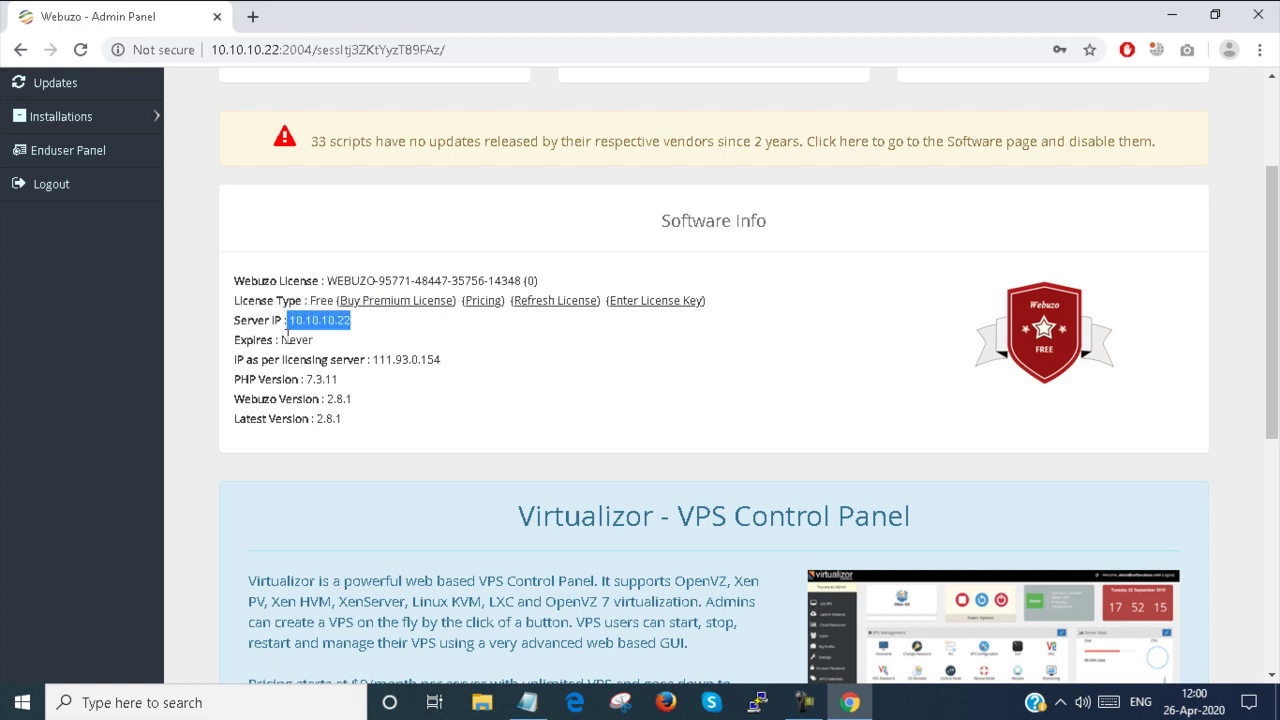
left_click_drag(239, 341, 315, 340)
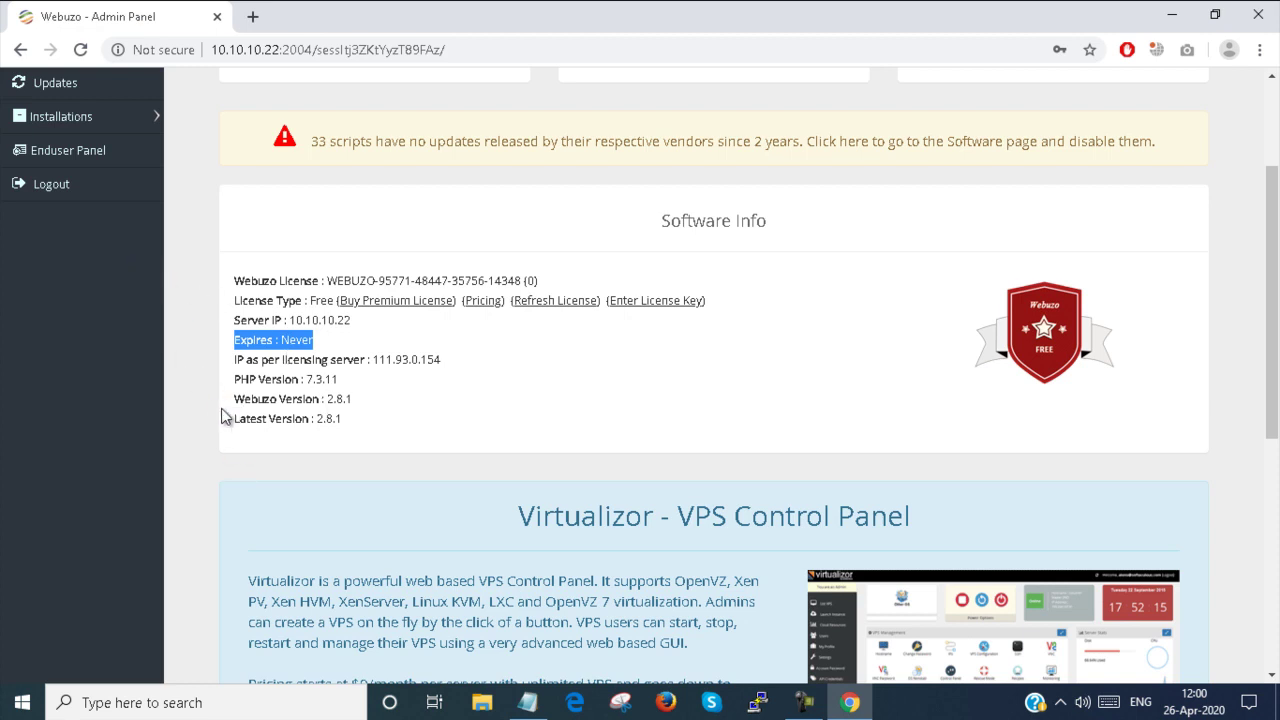
left_click_drag(243, 399, 357, 404)
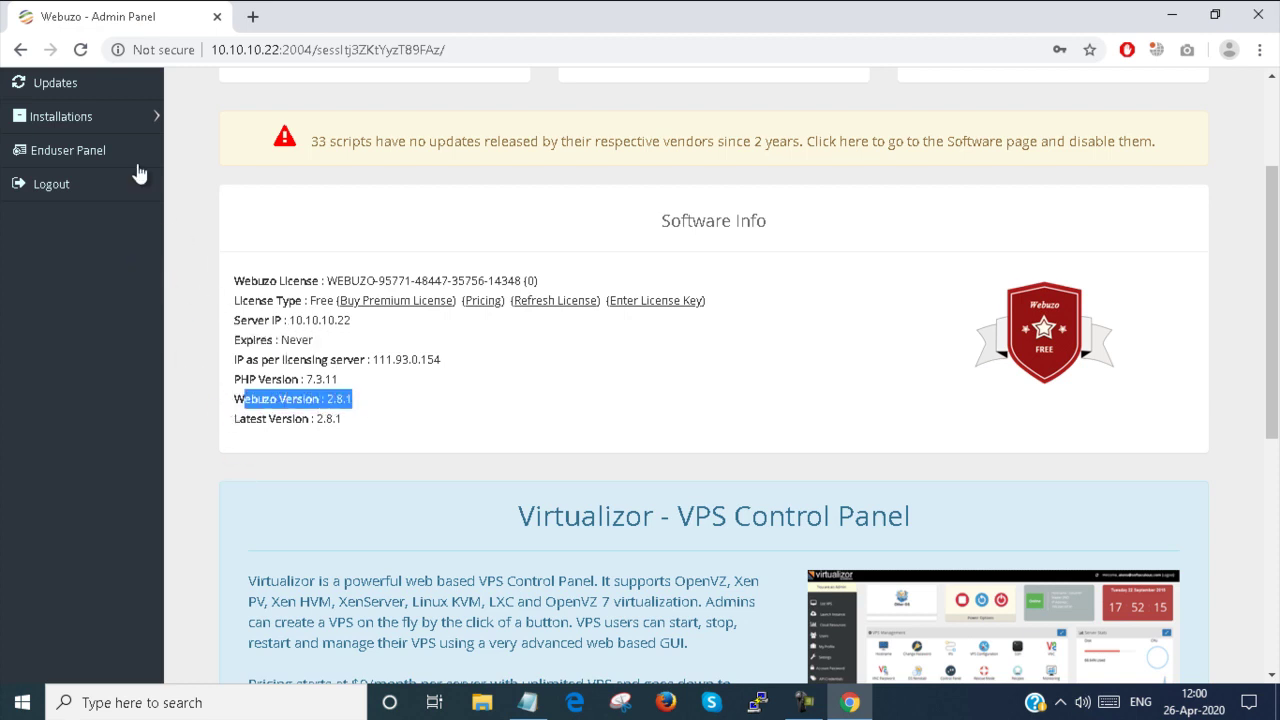
scroll(98, 175, "up", 2)
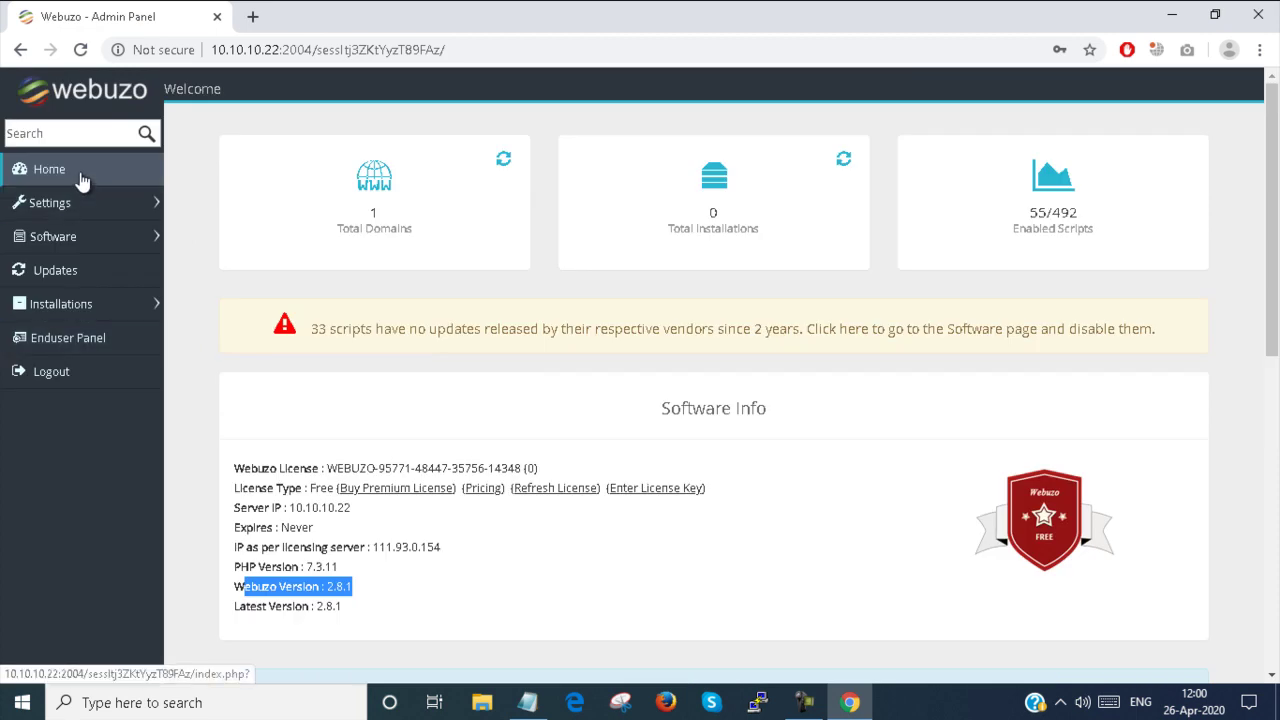
left_click(82, 181)
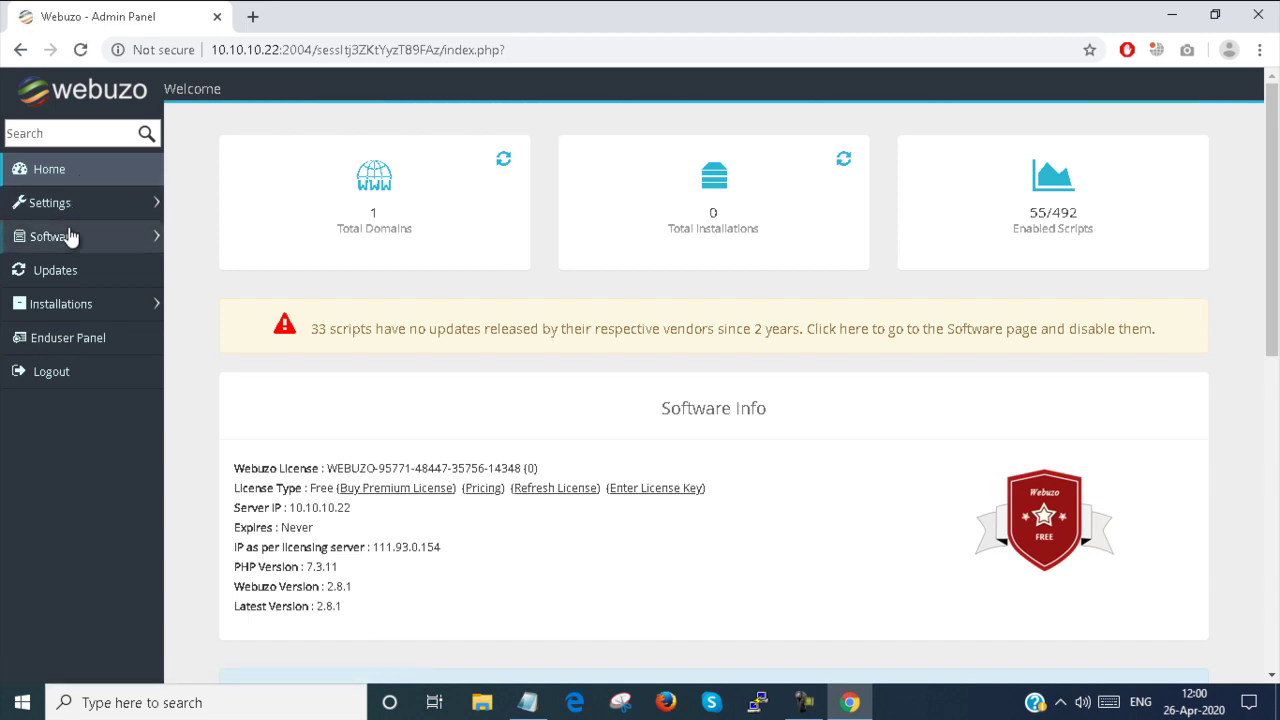
left_click(72, 212)
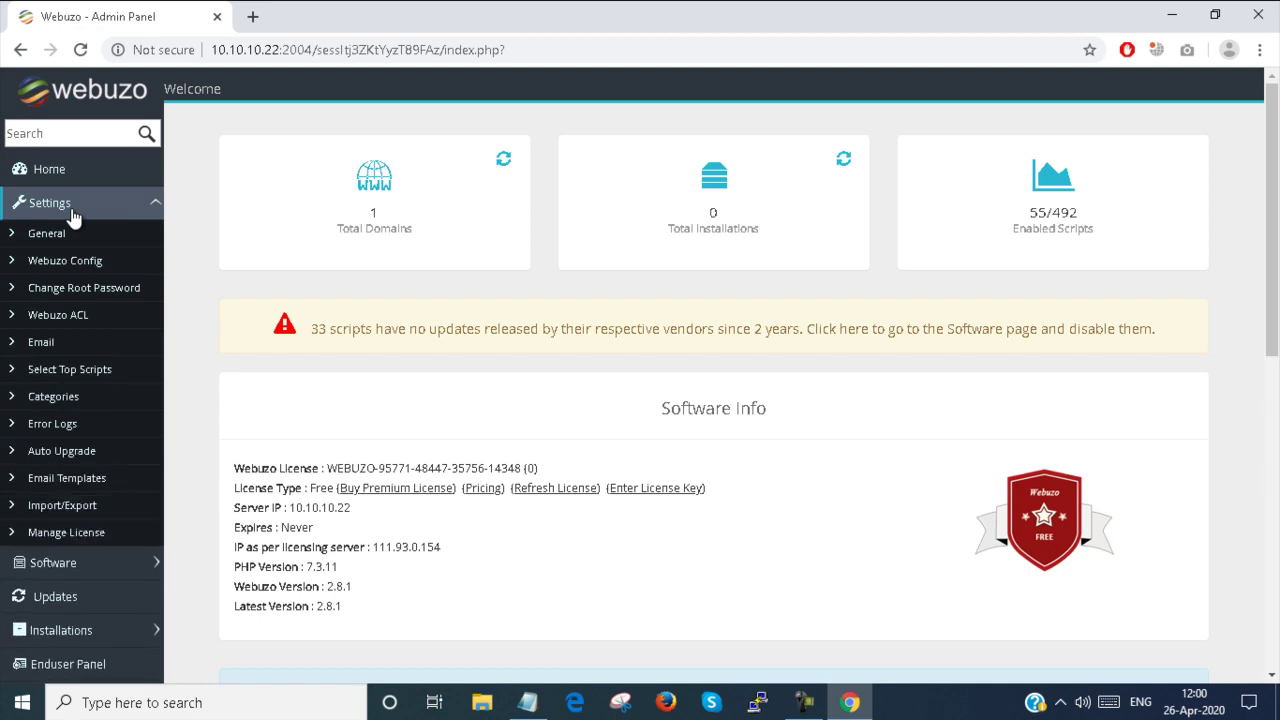
Open the general Webuzo Settings page from the sidebar
left_click(67, 232)
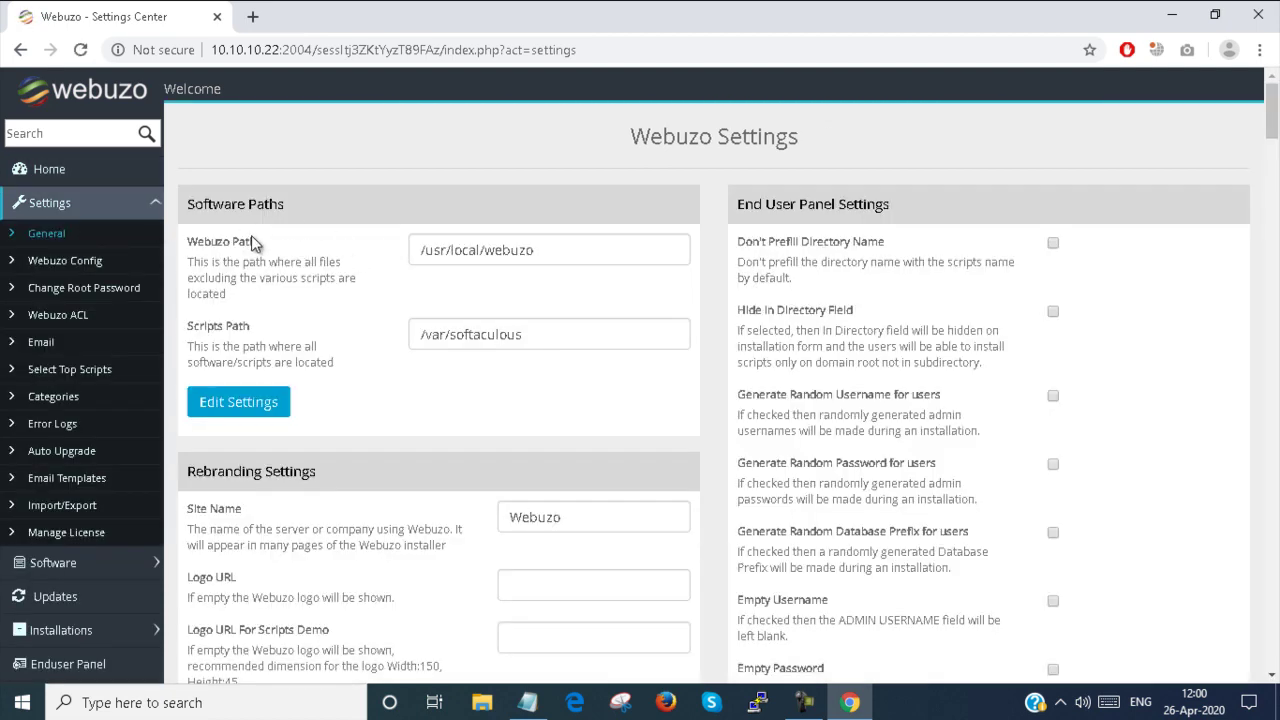
left_click_drag(188, 208, 280, 217)
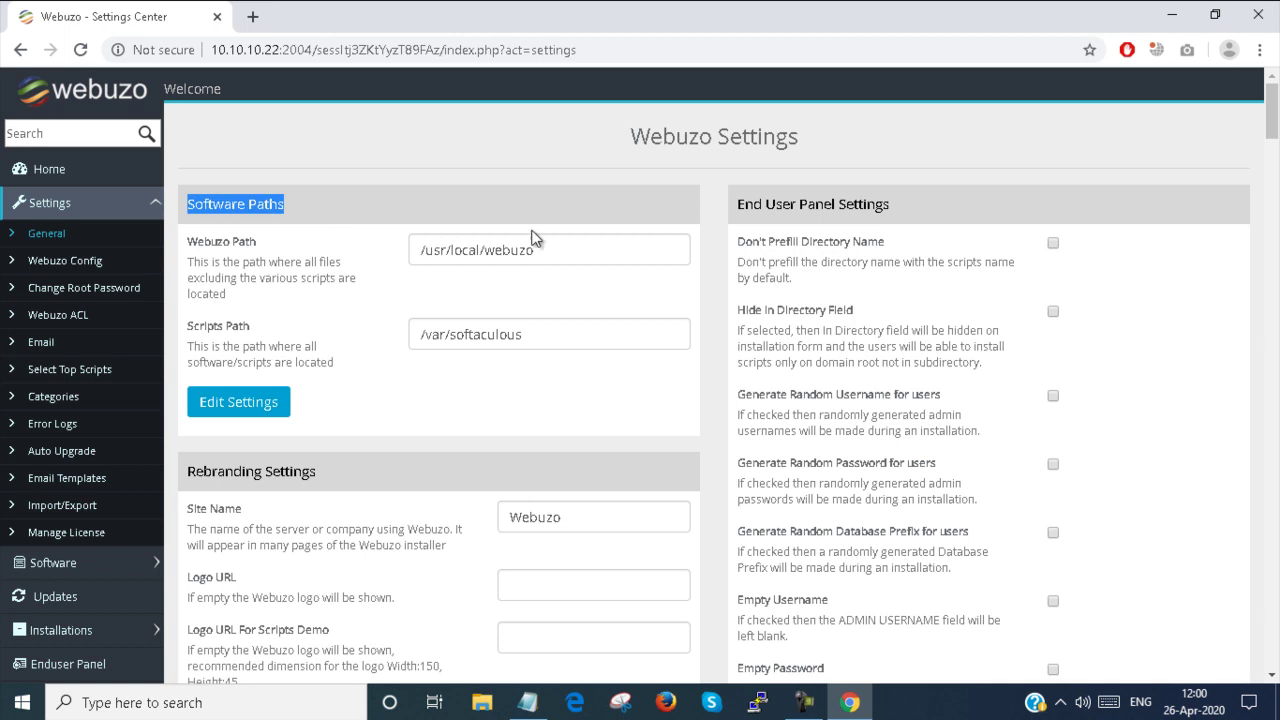
left_click_drag(571, 248, 407, 244)
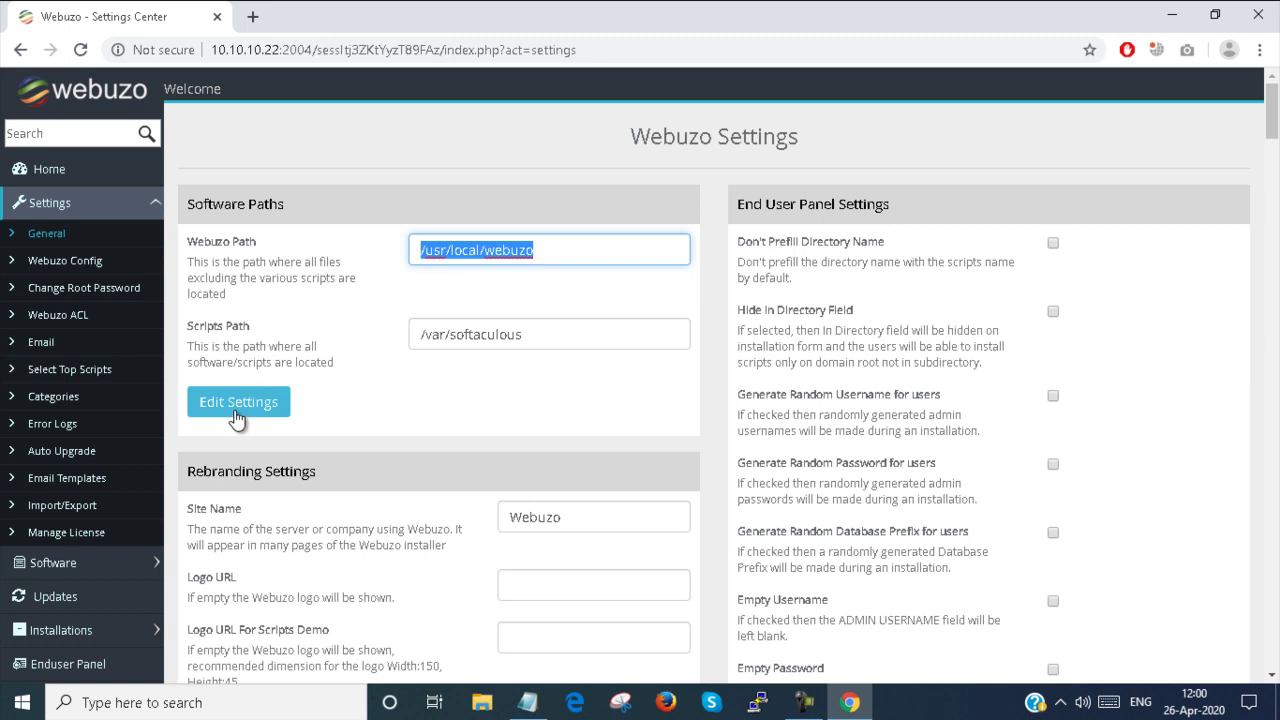
left_click_drag(562, 336, 365, 334)
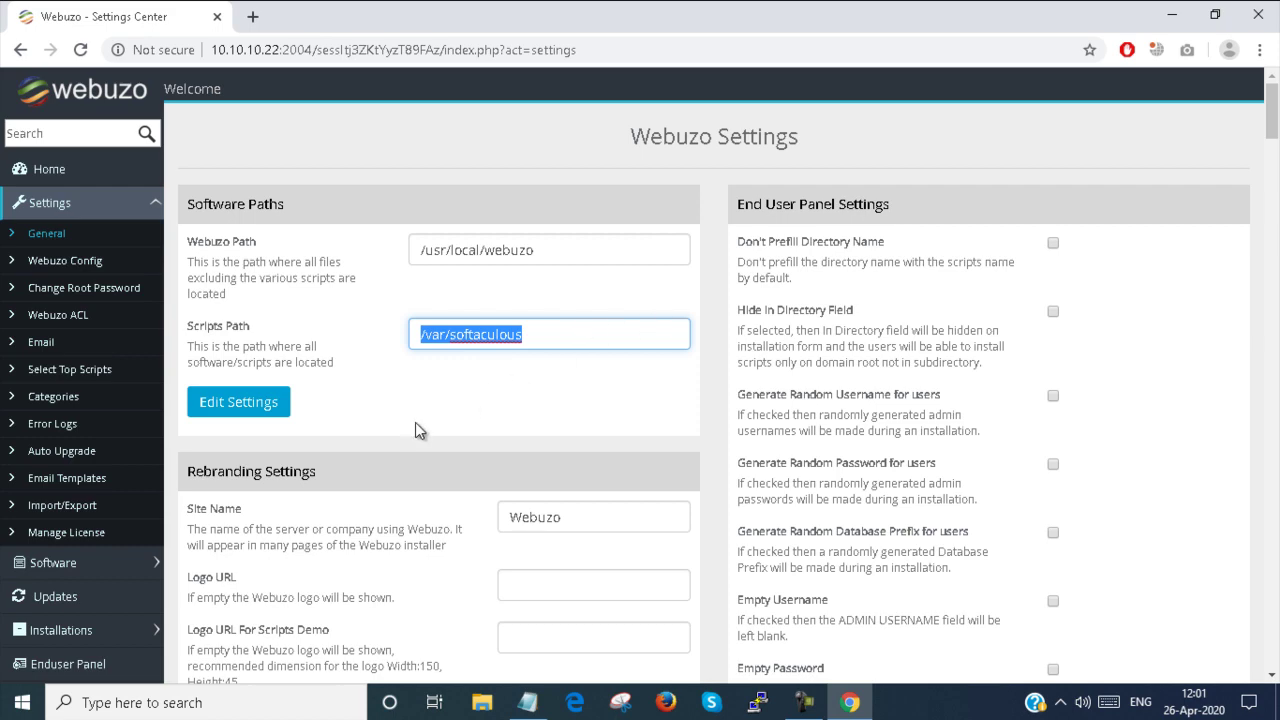
scroll(415, 422, "down", 2)
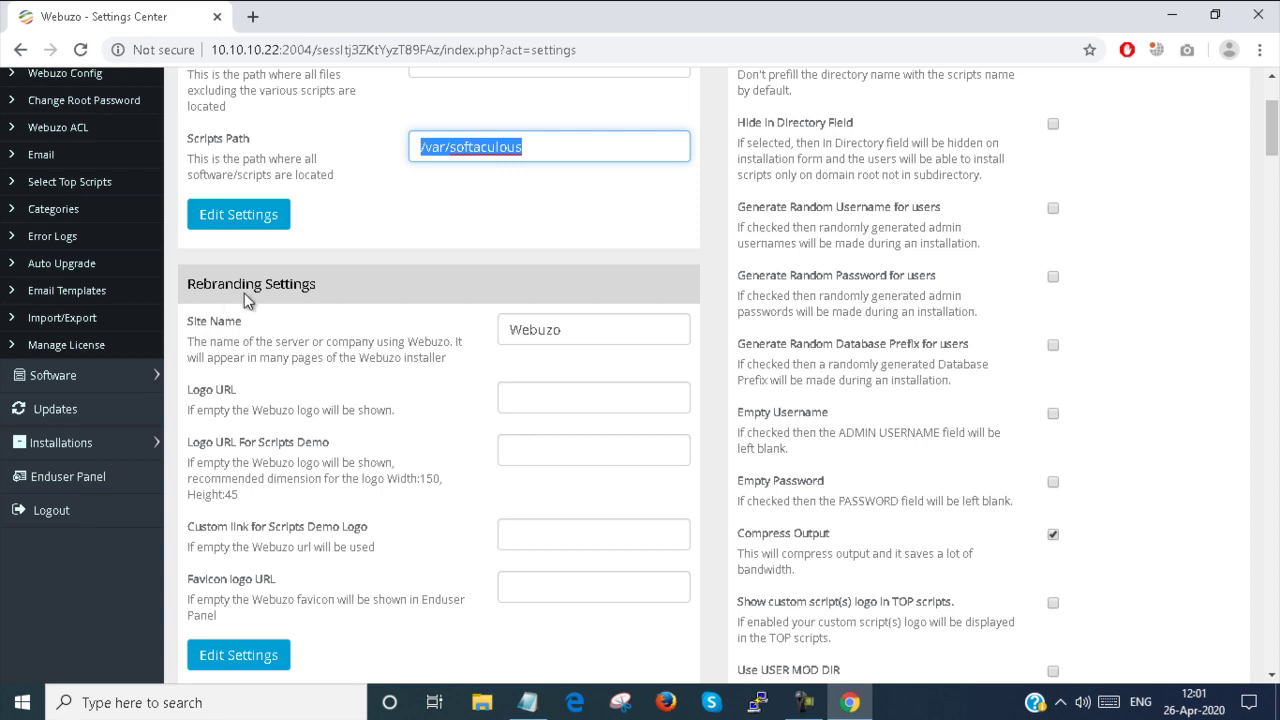
scroll(245, 300, "down", 1)
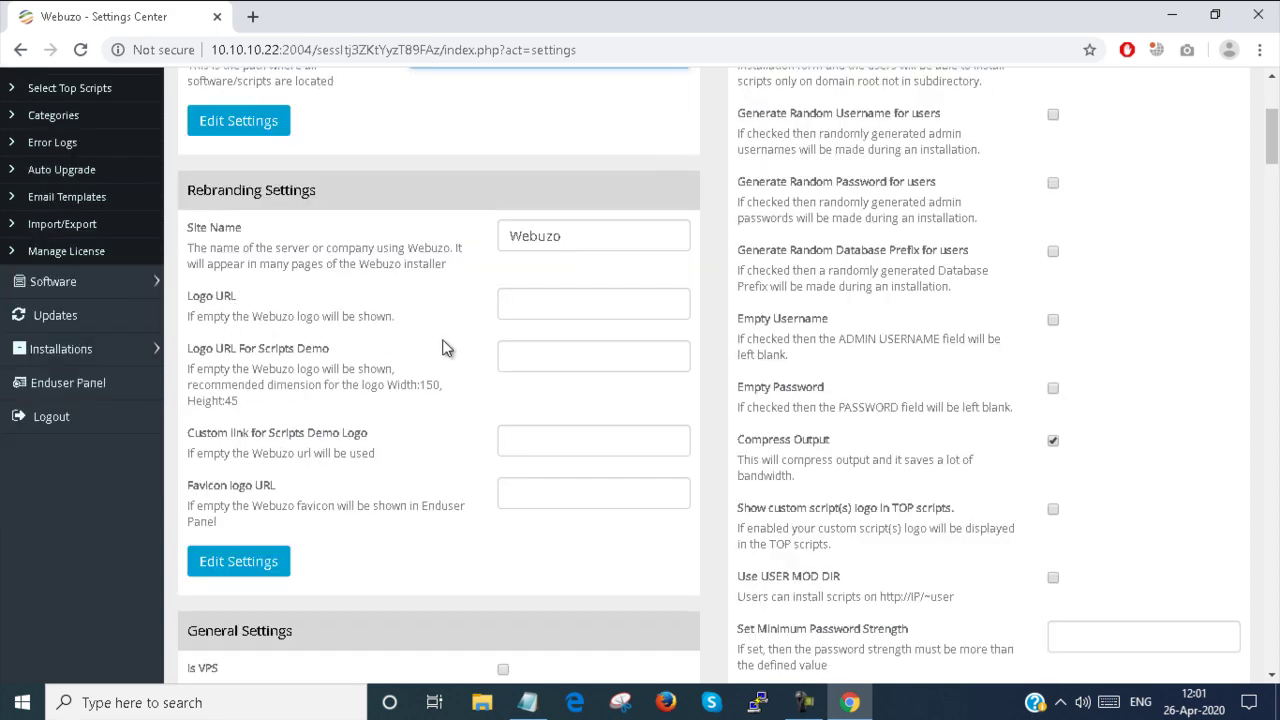
scroll(368, 410, "down", 2)
scroll(368, 410, "down", 1)
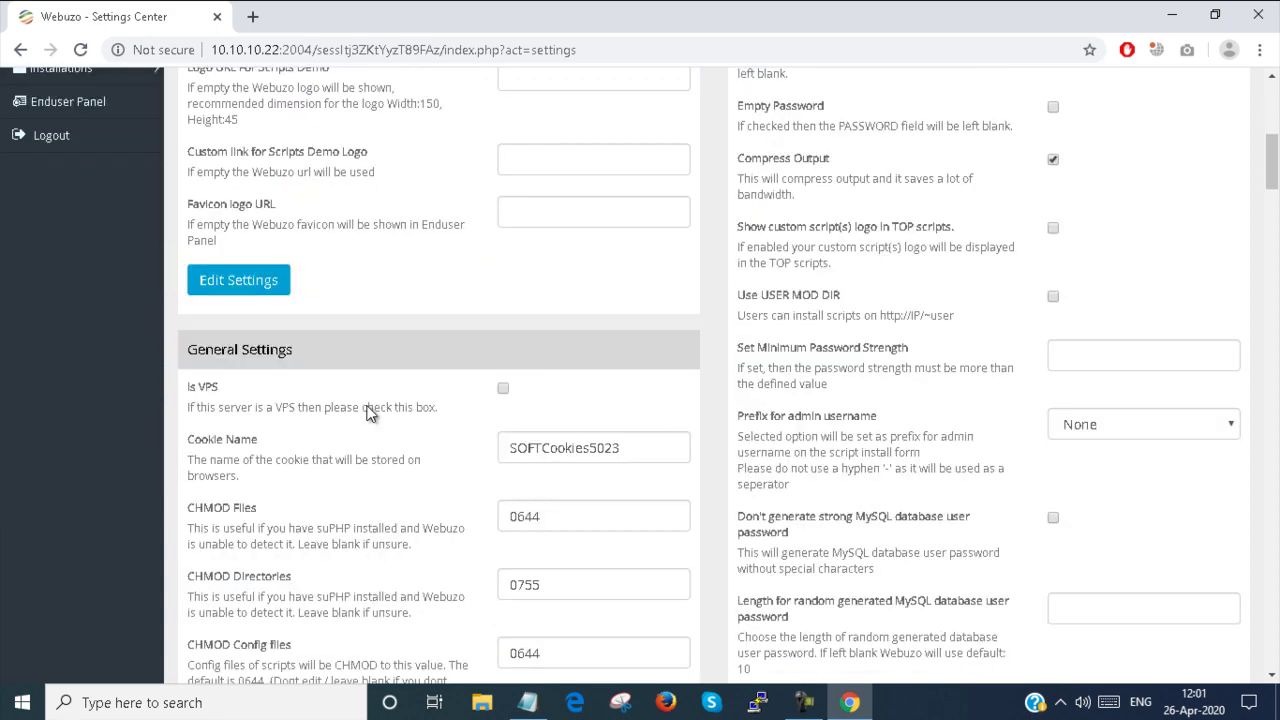
scroll(272, 395, "down", 2)
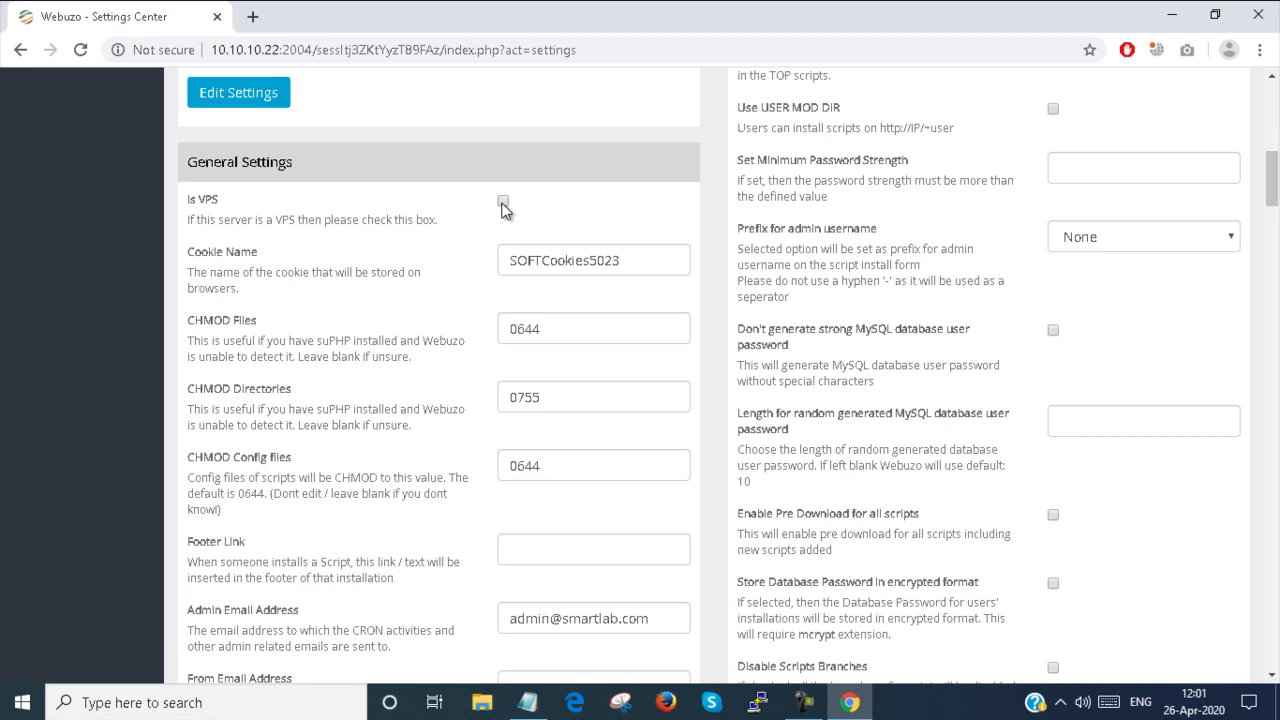
scroll(503, 207, "down", 2)
left_click(560, 428)
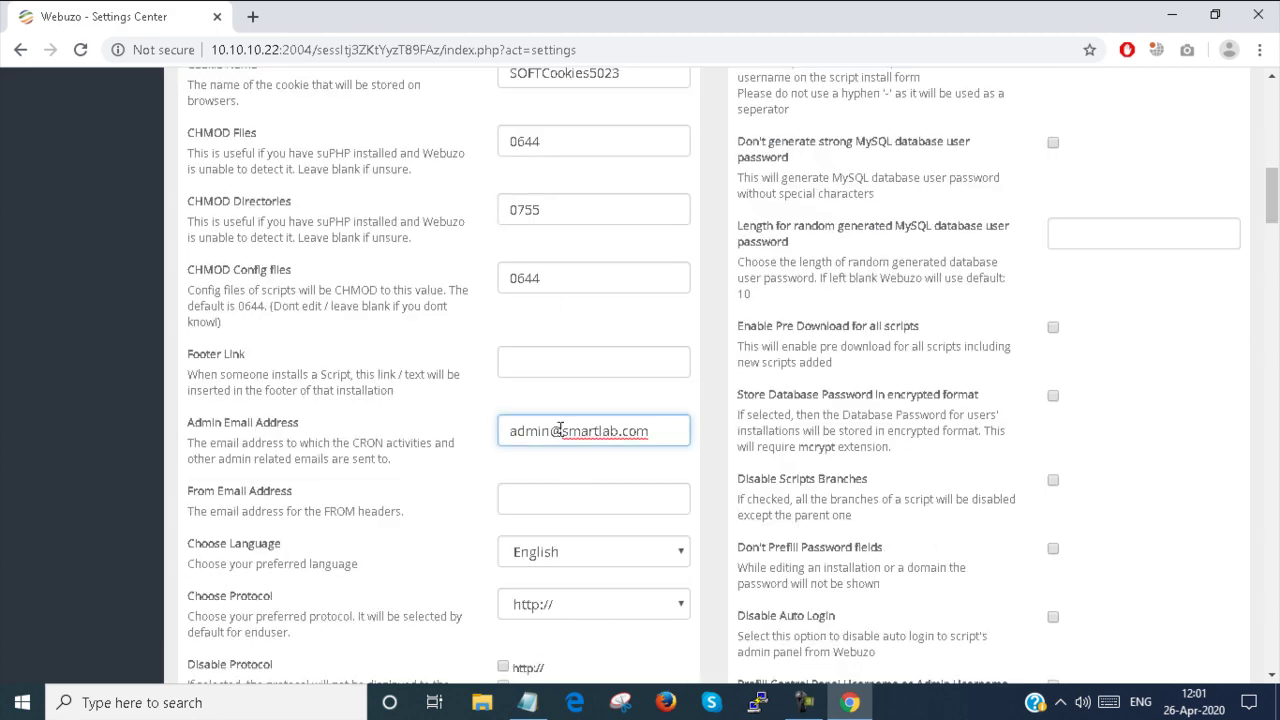
scroll(560, 428, "down", 2)
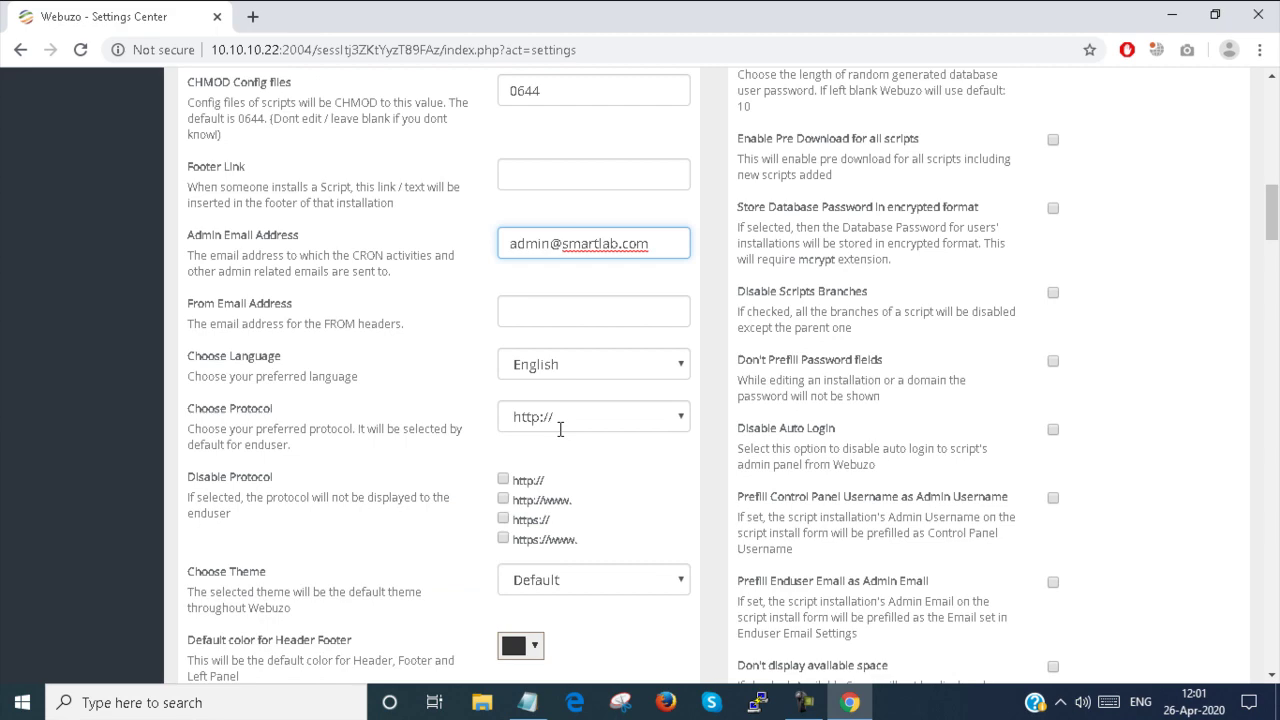
left_click(580, 410)
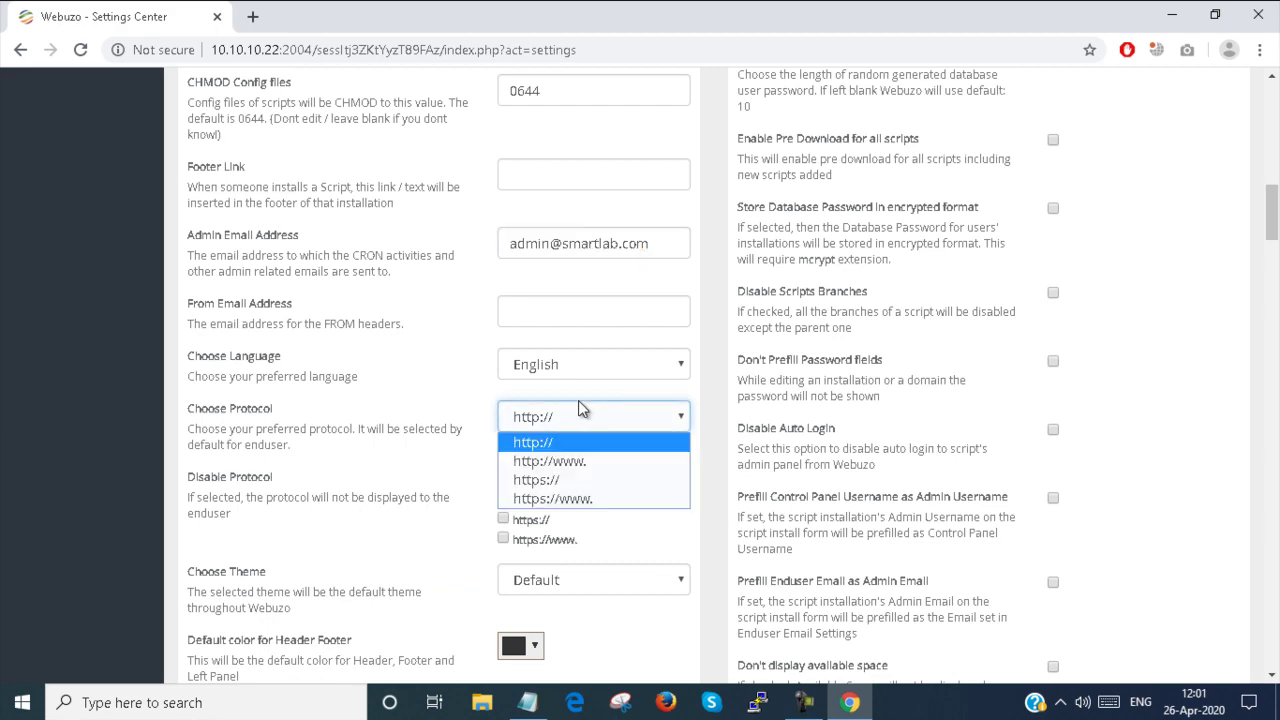
left_click(578, 402)
scroll(578, 402, "down", 2)
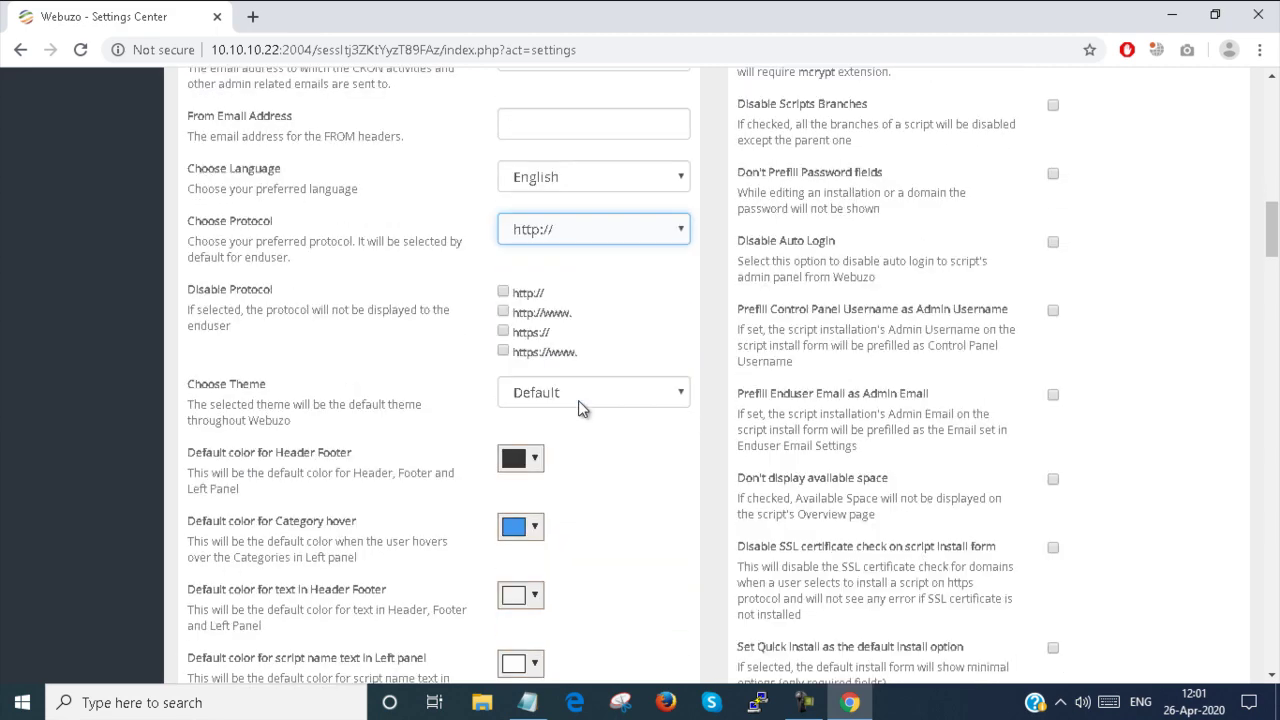
scroll(578, 400, "down", 3)
scroll(524, 431, "down", 4)
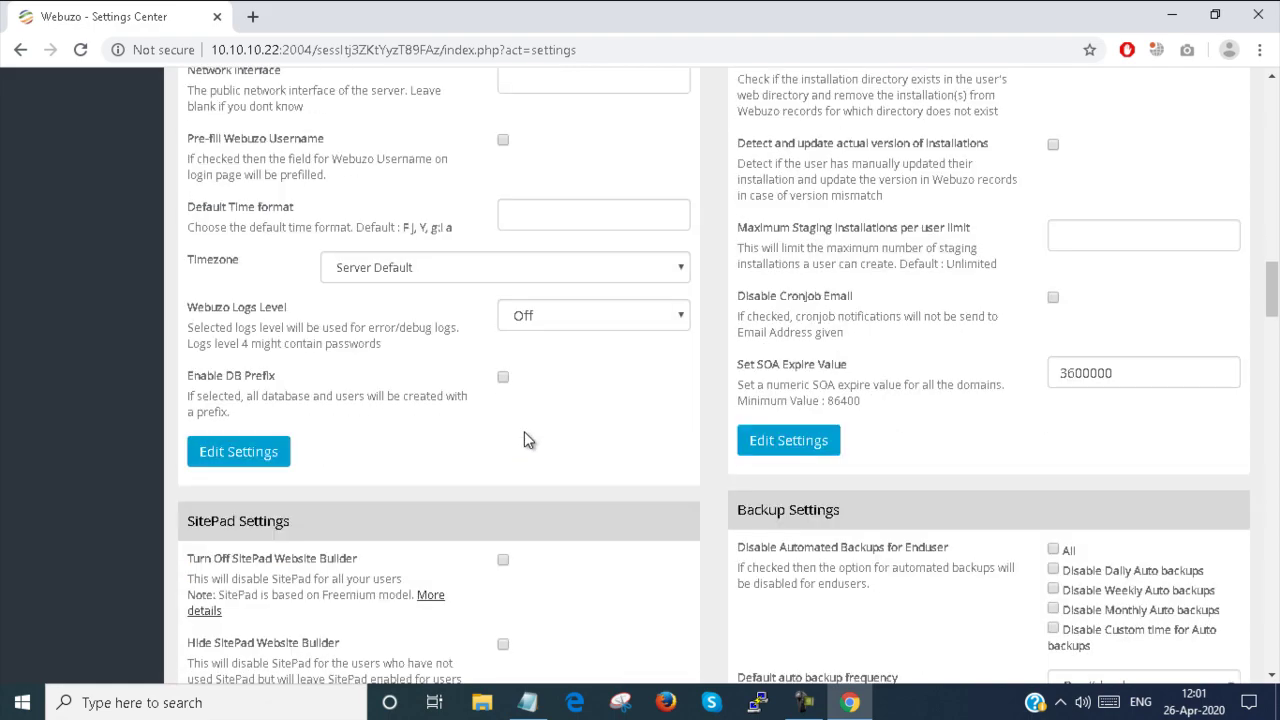
scroll(524, 440, "down", 3)
scroll(524, 431, "down", 14)
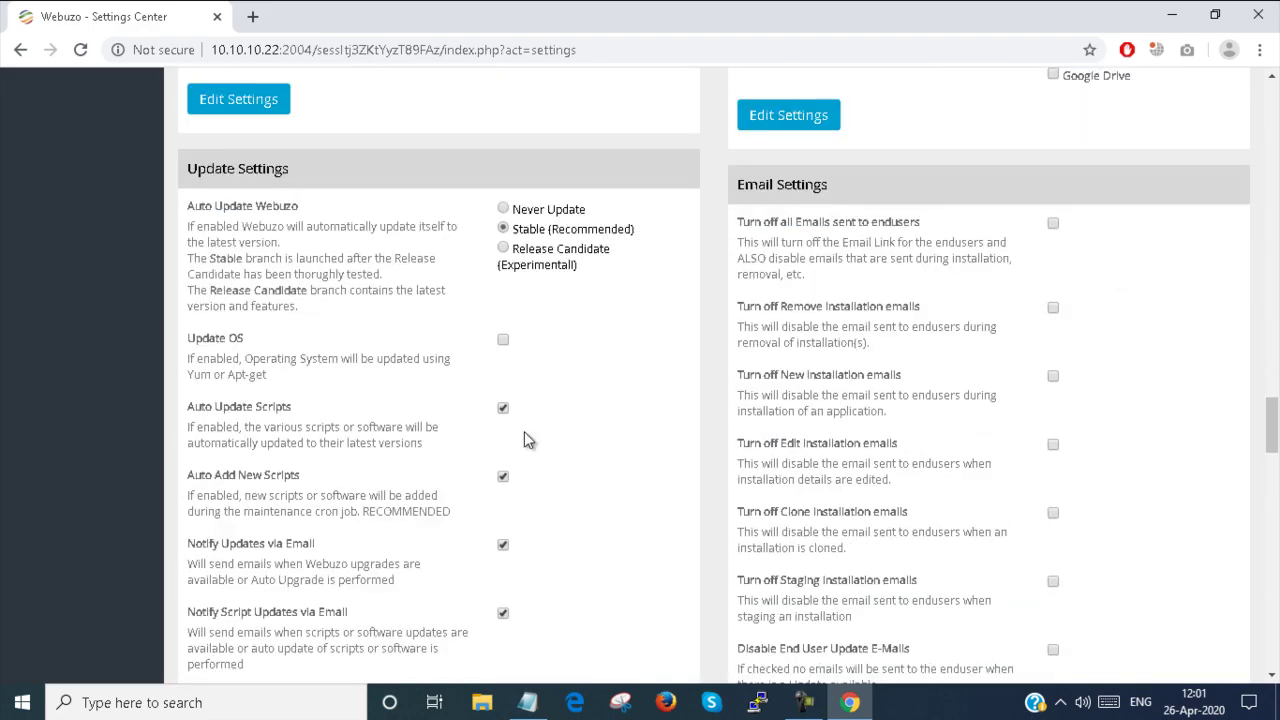
scroll(524, 431, "up", 20)
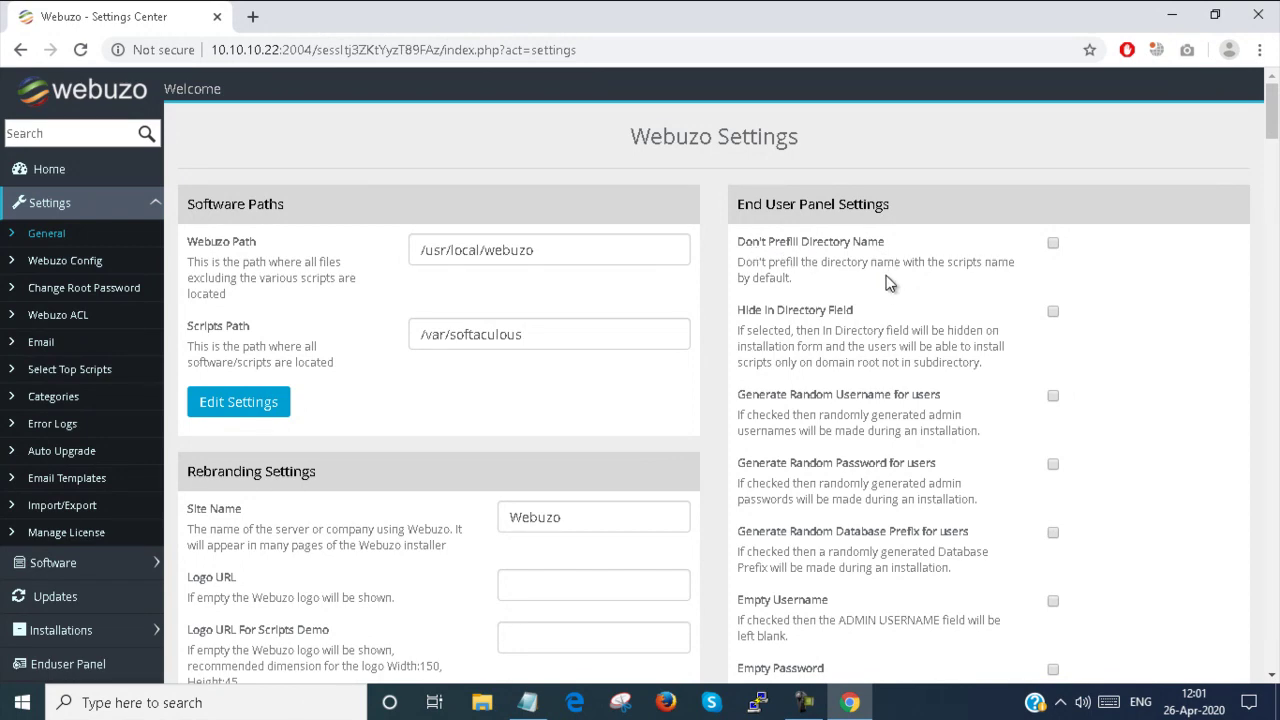
scroll(810, 640, "down", 1)
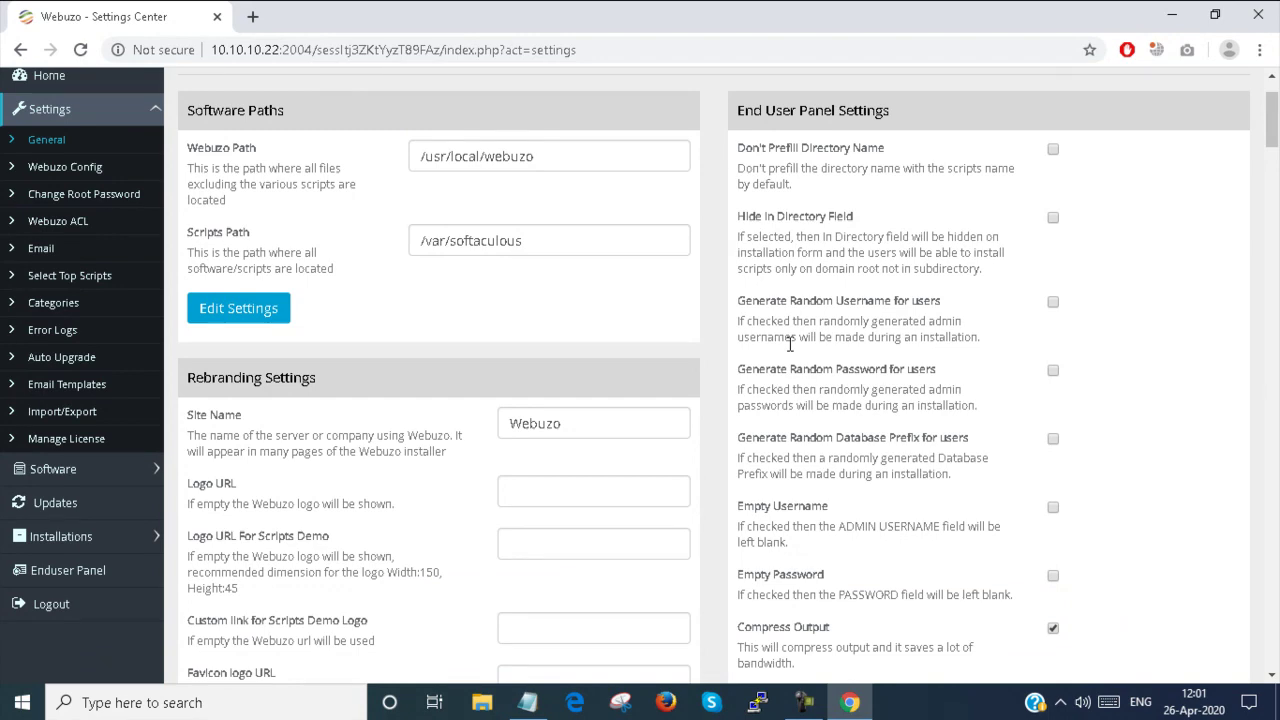
scroll(790, 345, "down", 3)
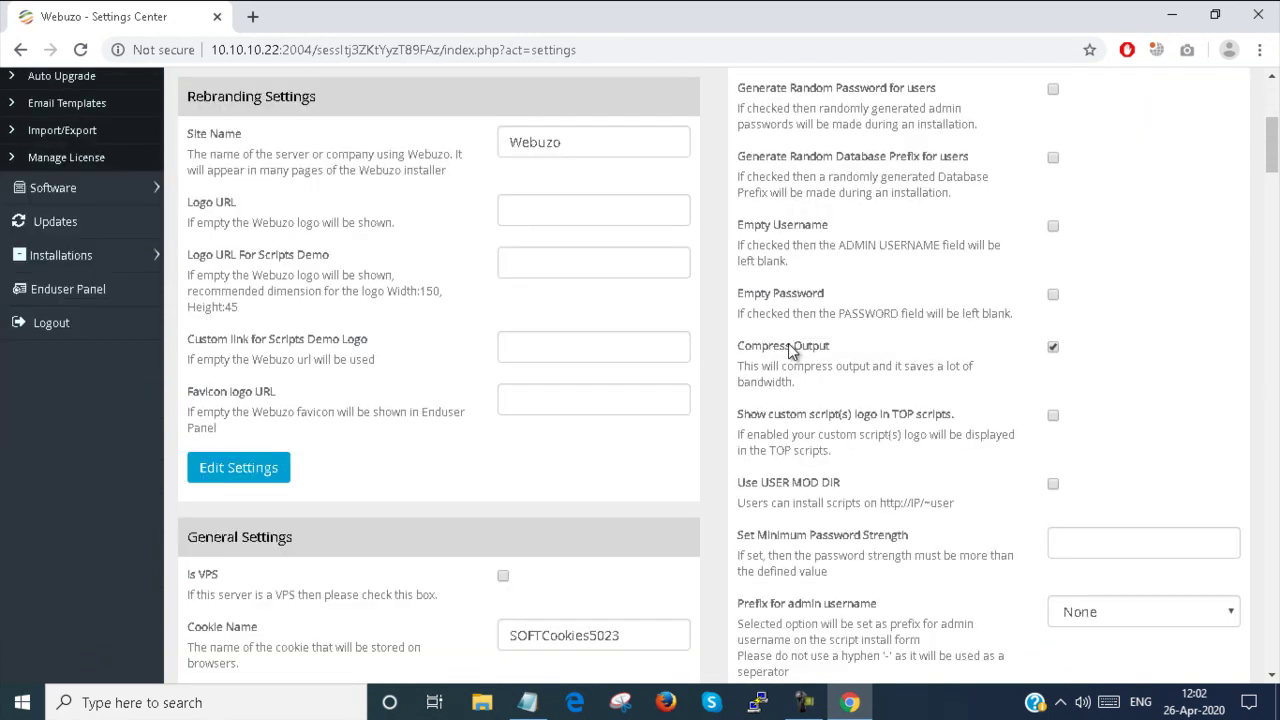
right_click(791, 350)
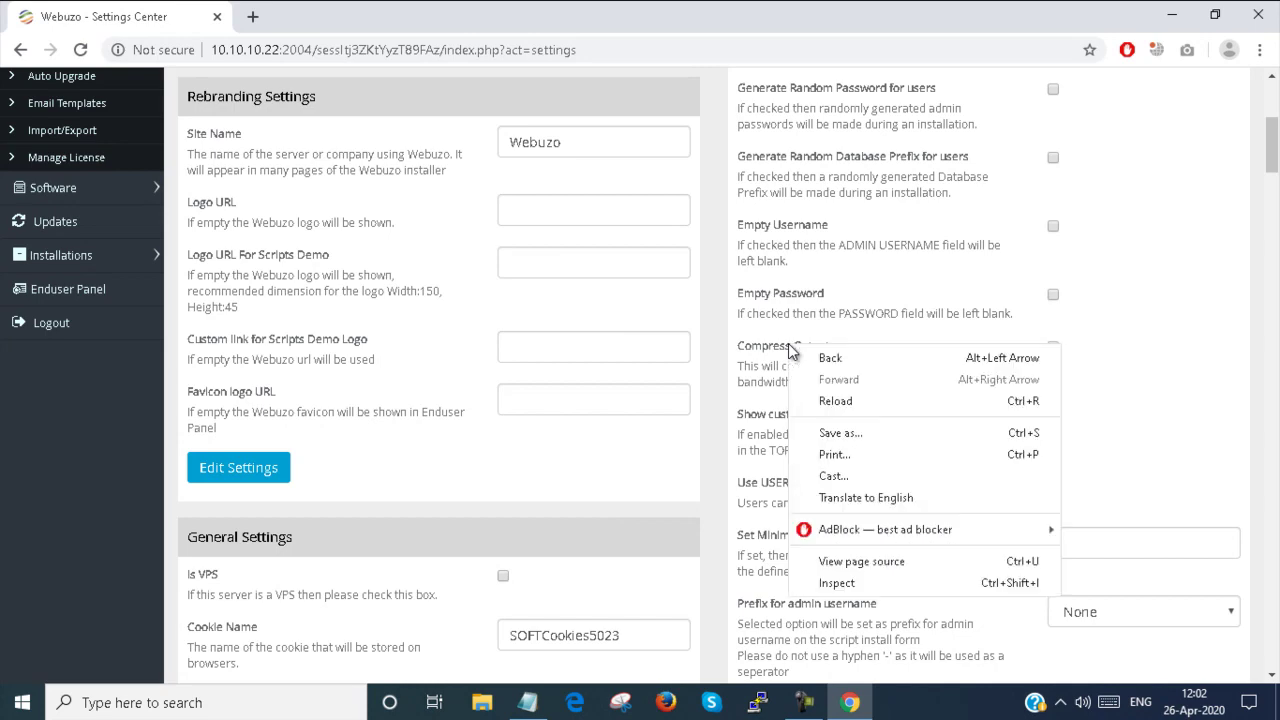
left_click(1116, 231)
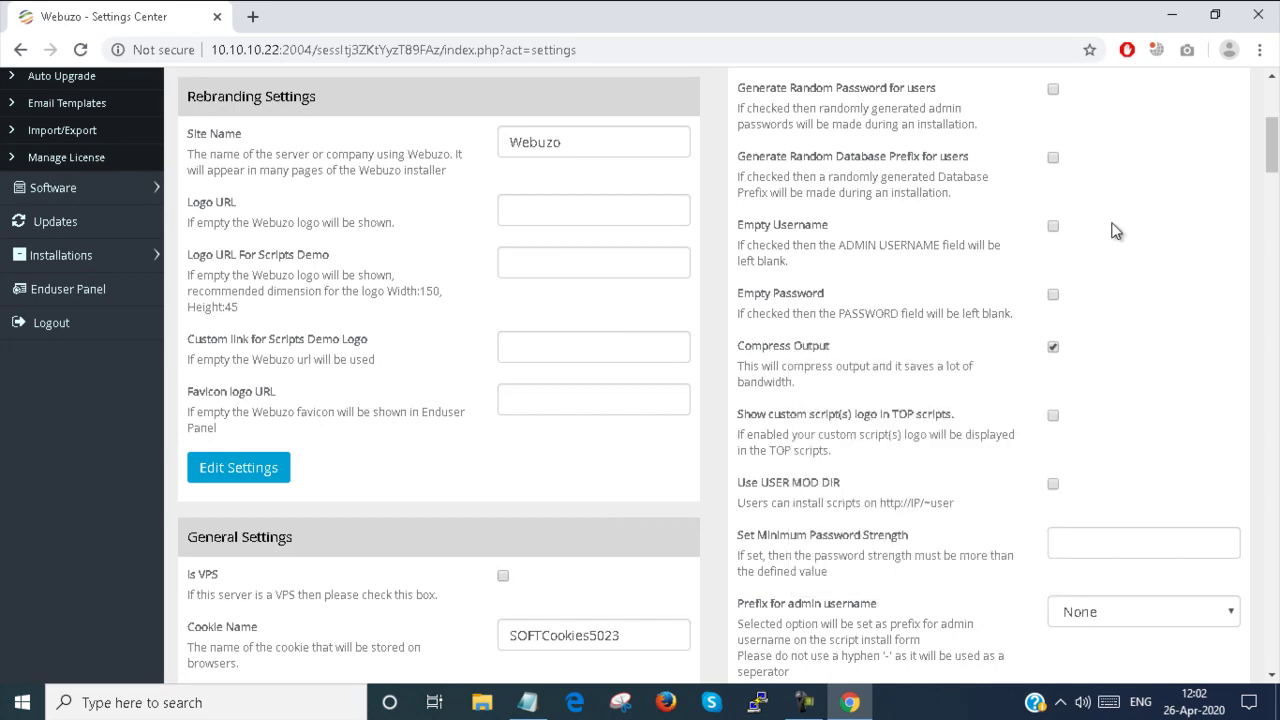
scroll(1116, 231, "down", 15)
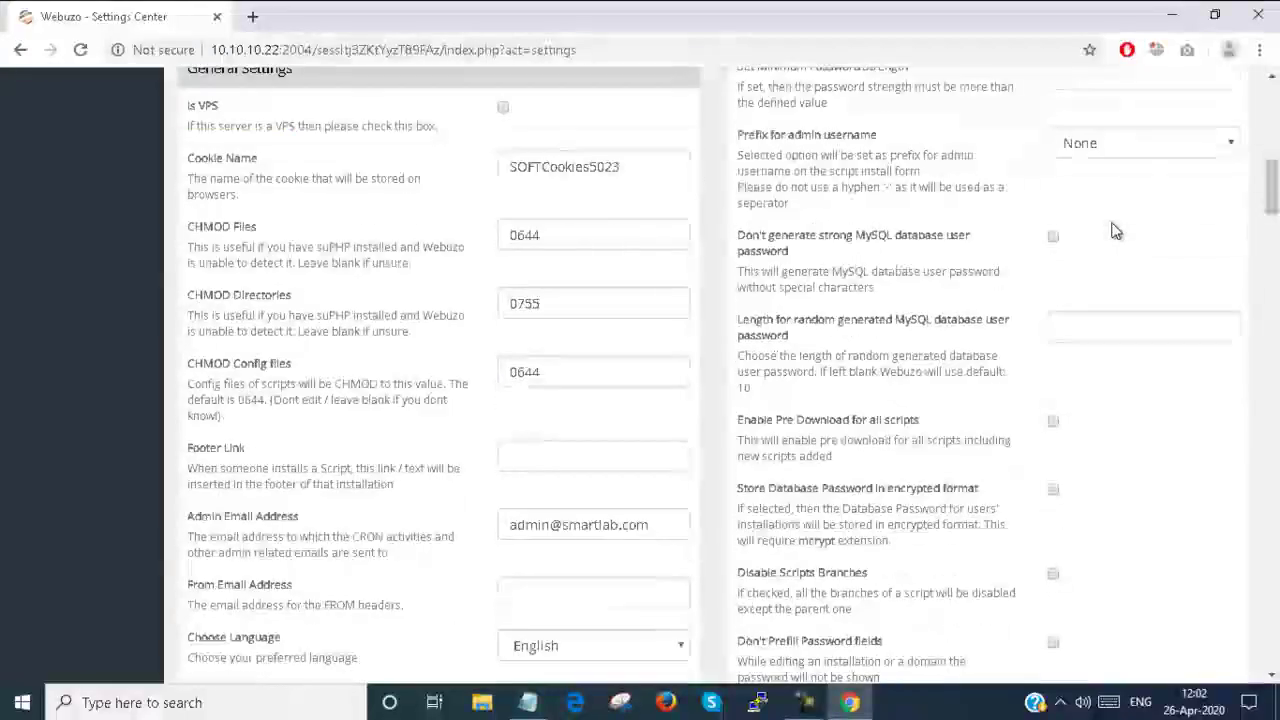
scroll(1116, 231, "down", 5)
scroll(1115, 231, "up", 2)
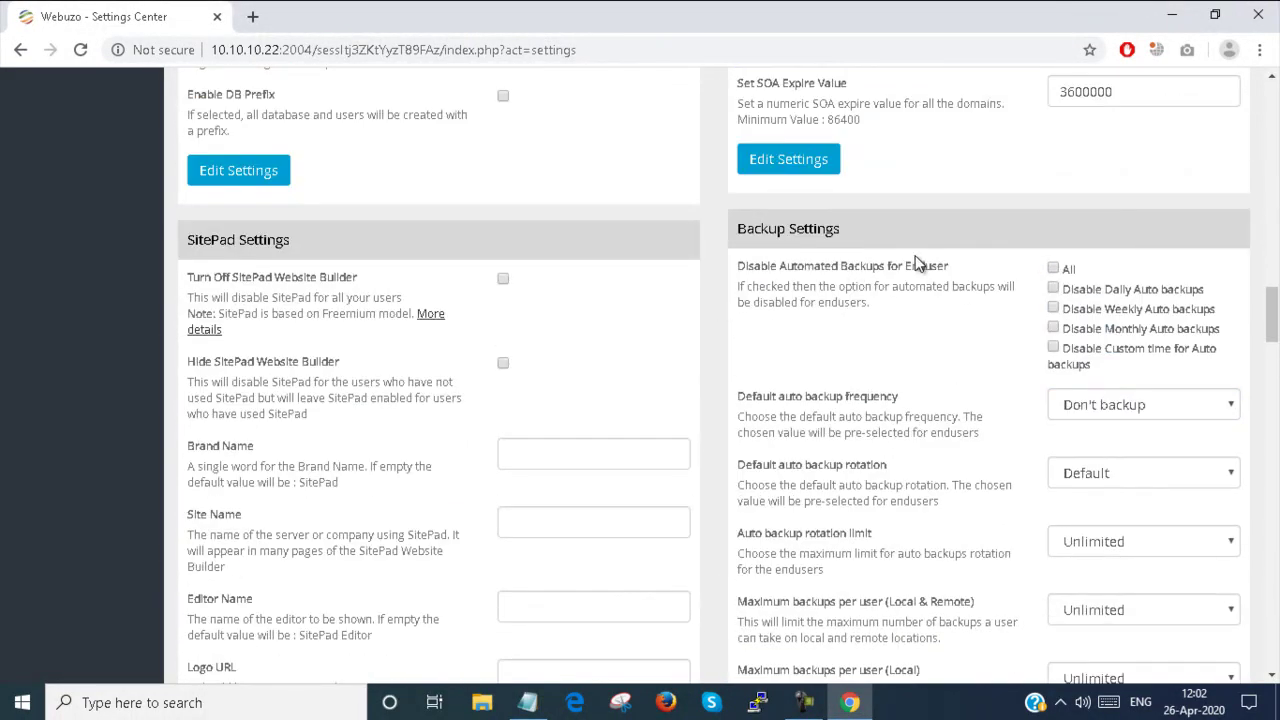
scroll(311, 286, "down", 5)
scroll(311, 282, "down", 7)
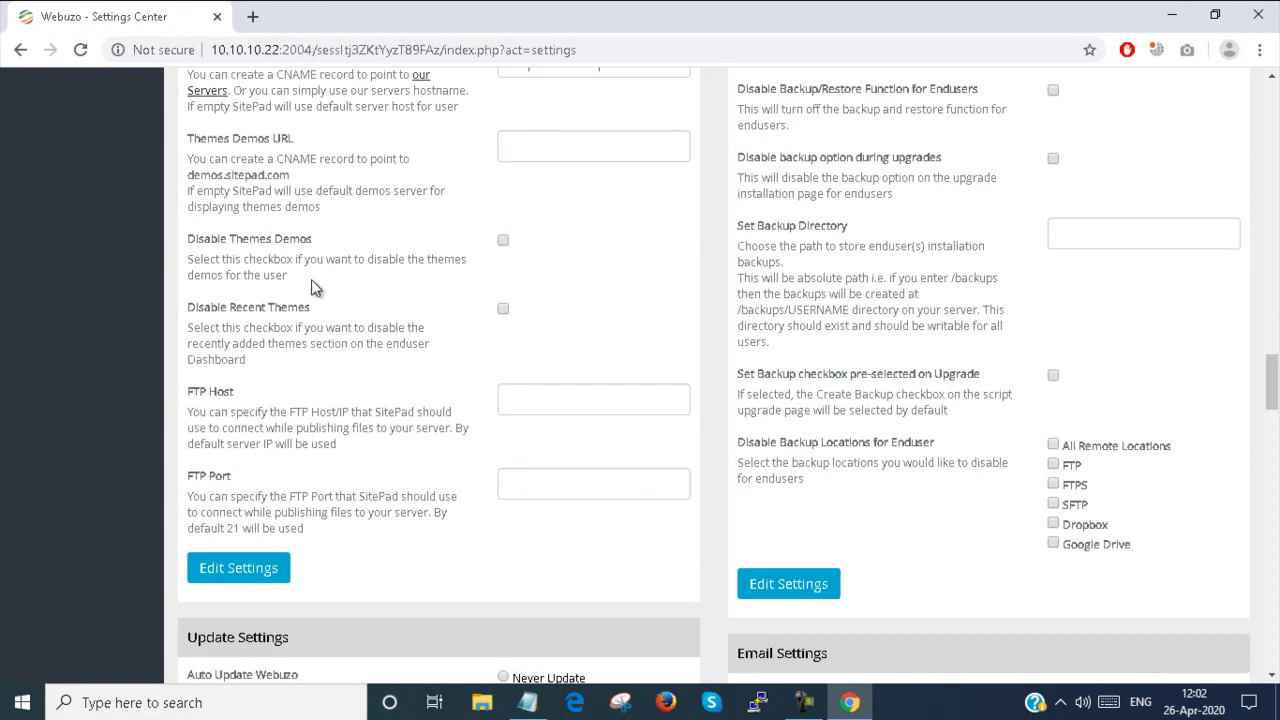
scroll(866, 334, "down", 3)
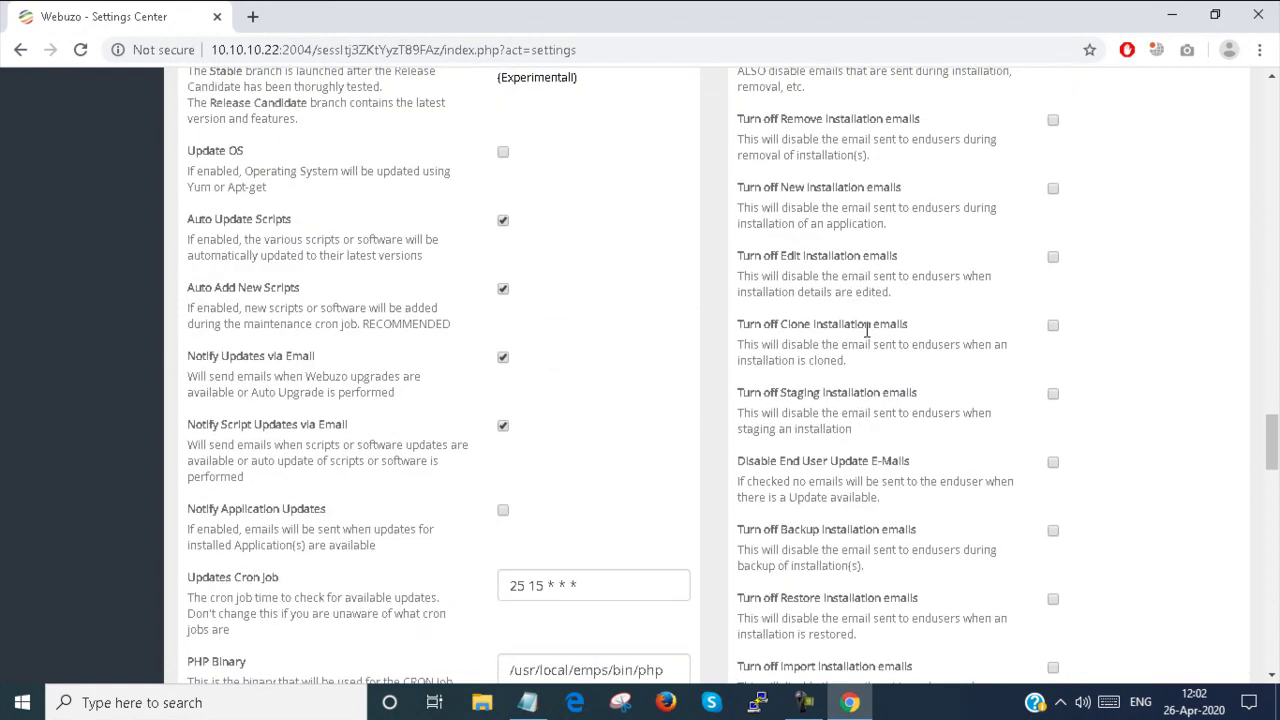
scroll(922, 342, "down", 5)
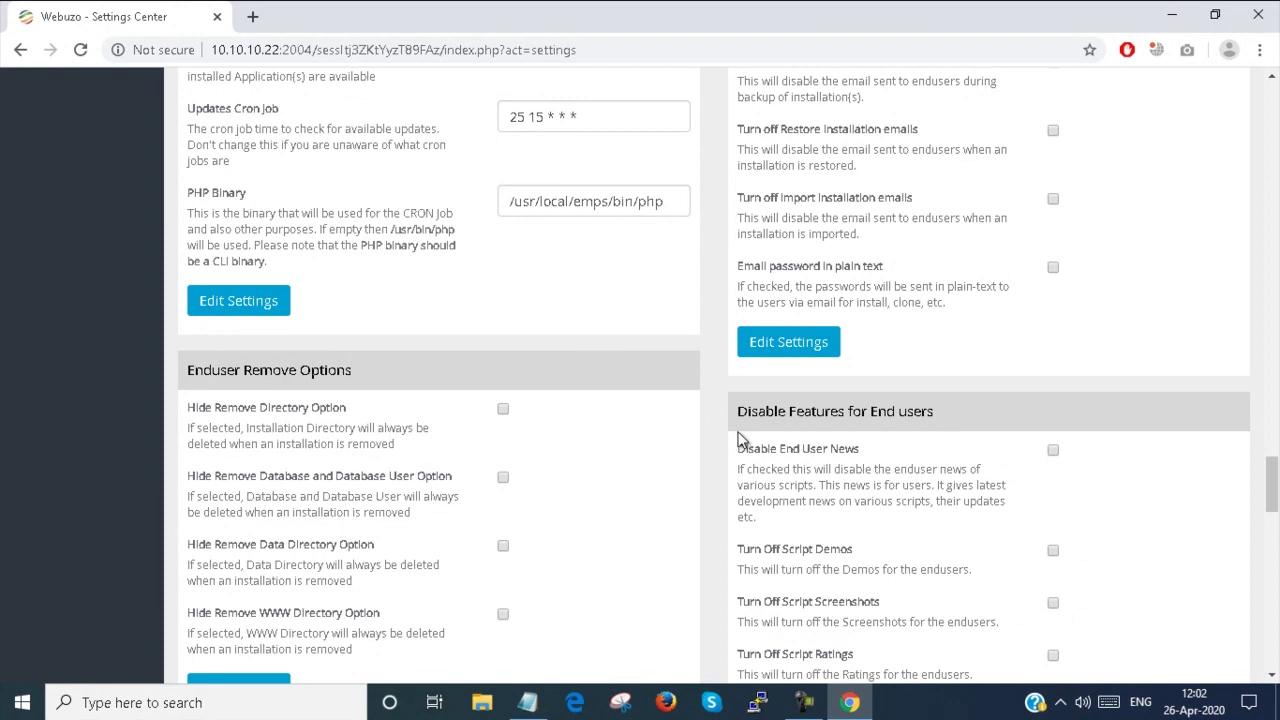
scroll(740, 440, "down", 3)
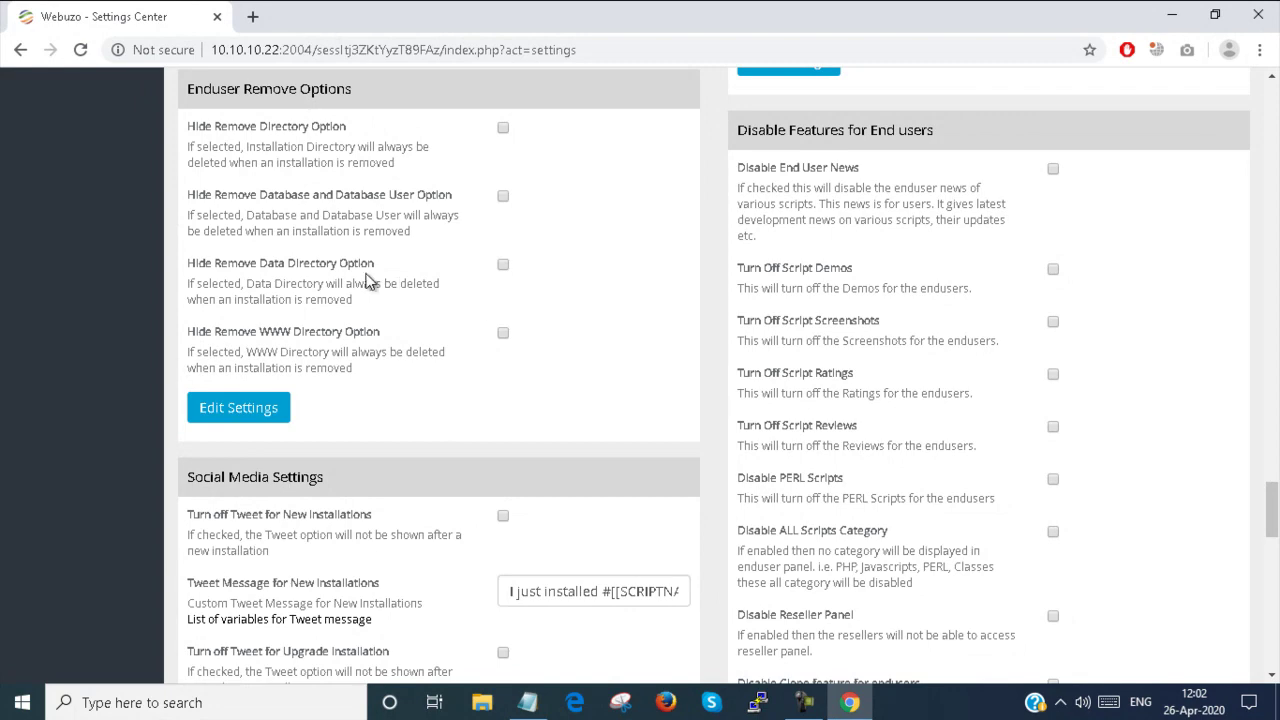
scroll(366, 282, "up", 1)
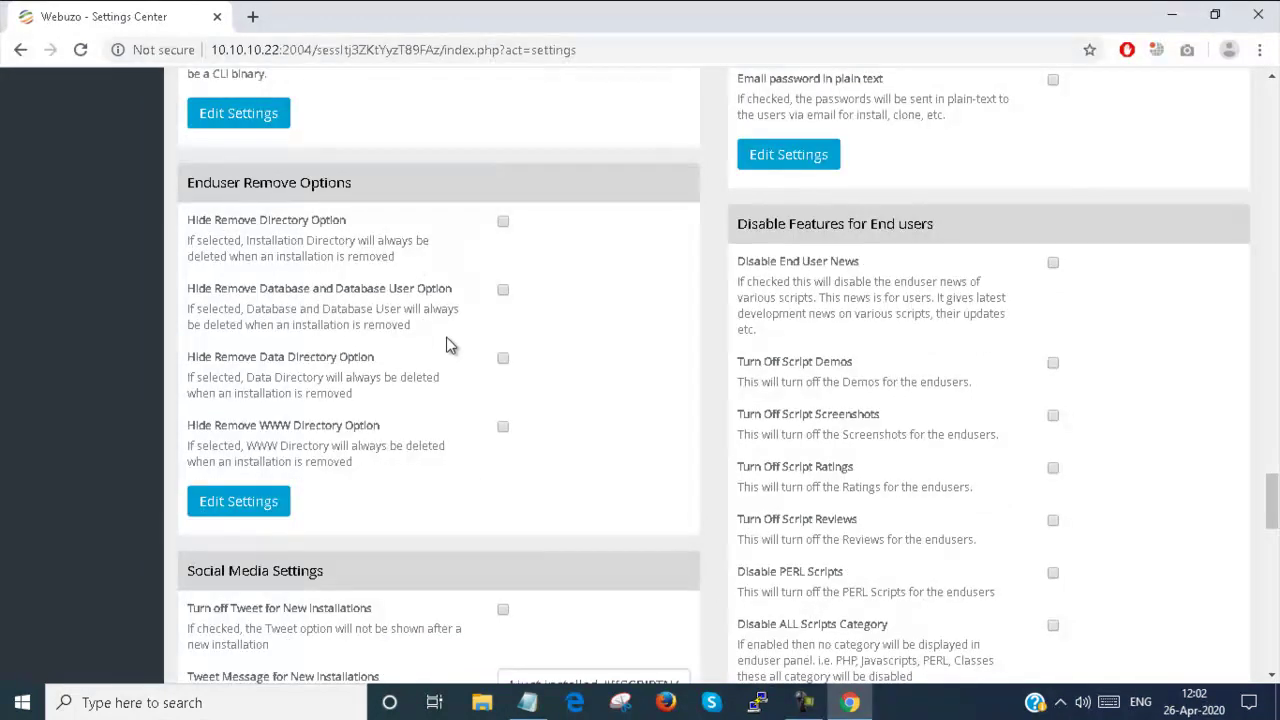
scroll(448, 346, "down", 4)
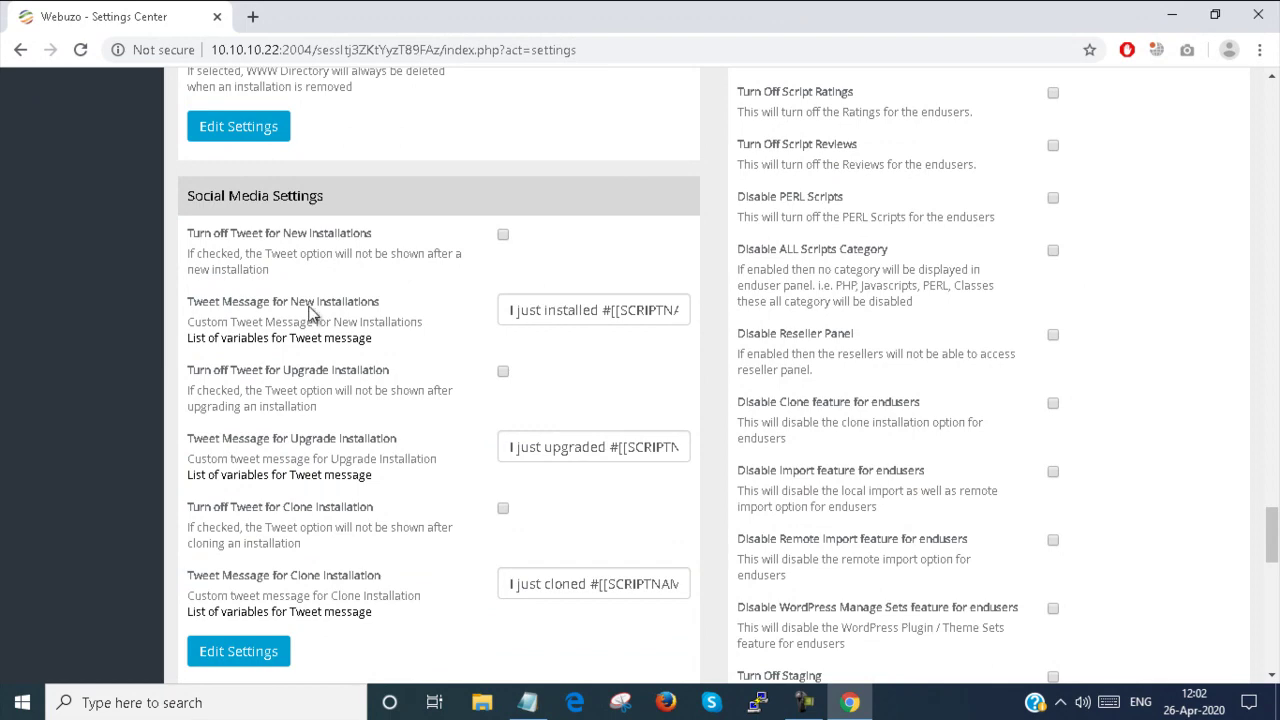
scroll(566, 354, "down", 9)
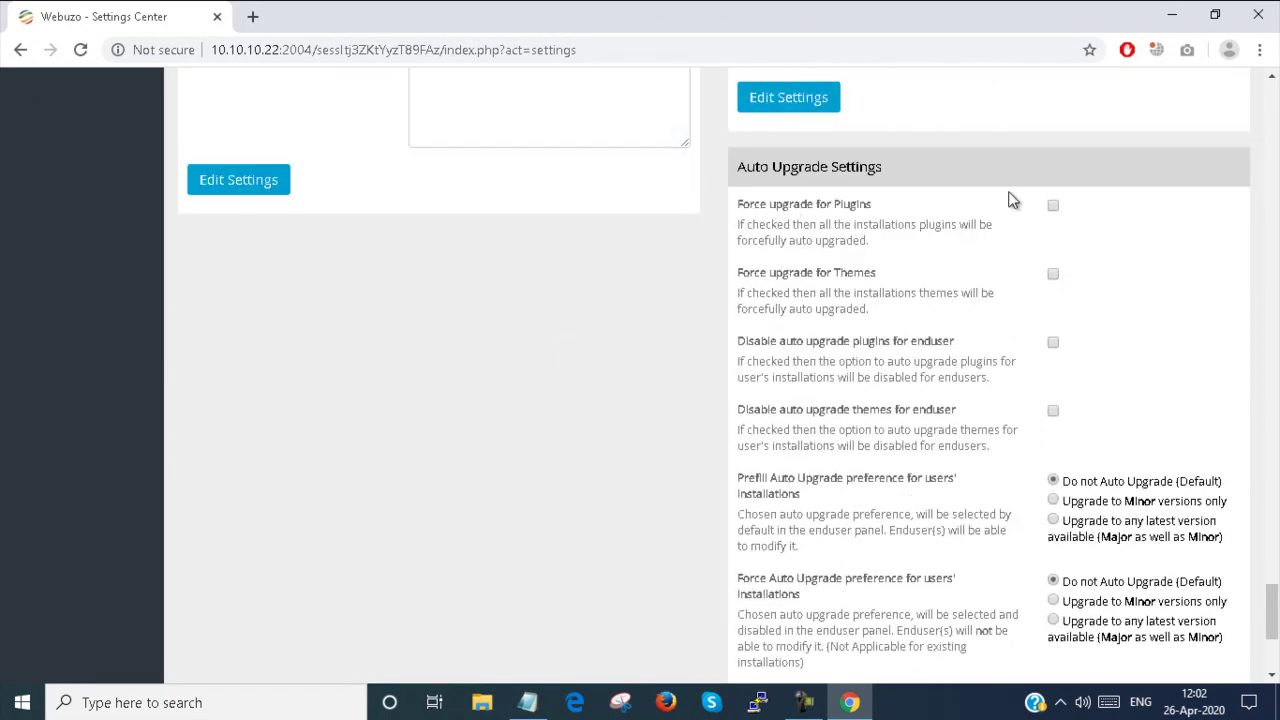
scroll(997, 390, "down", 3)
scroll(995, 395, "up", 7)
scroll(997, 396, "up", 20)
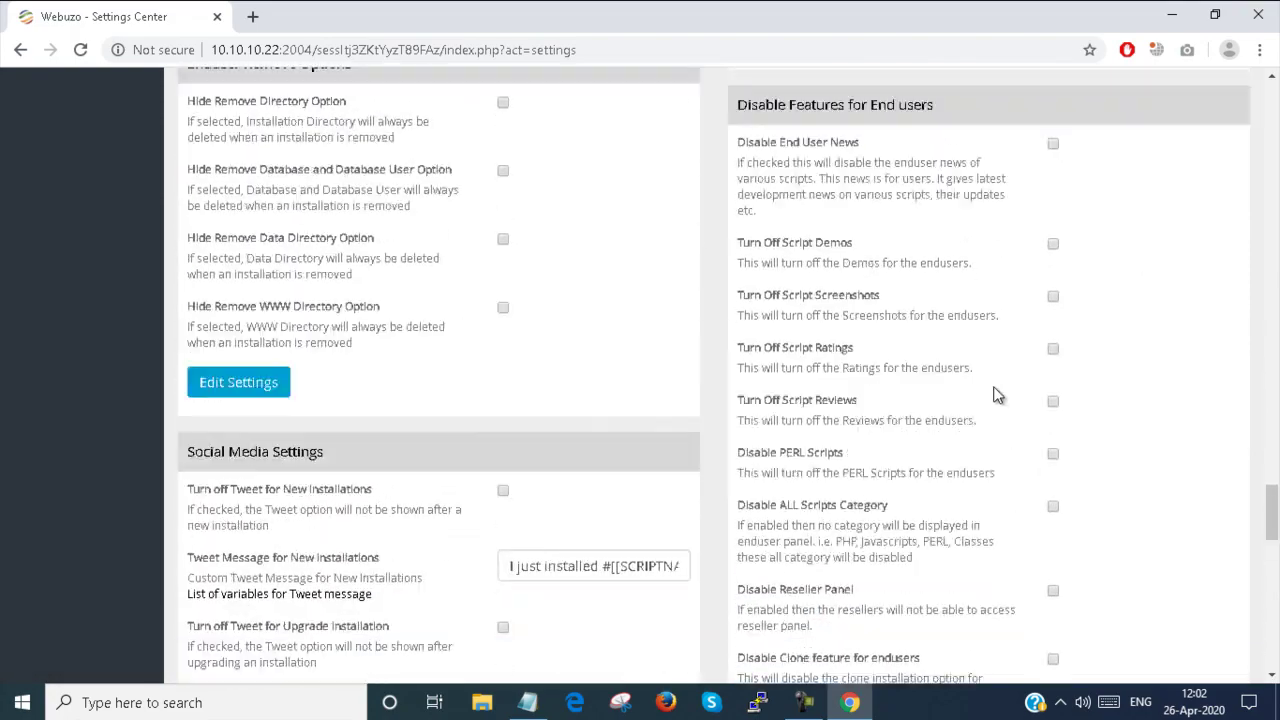
scroll(994, 375, "up", 8)
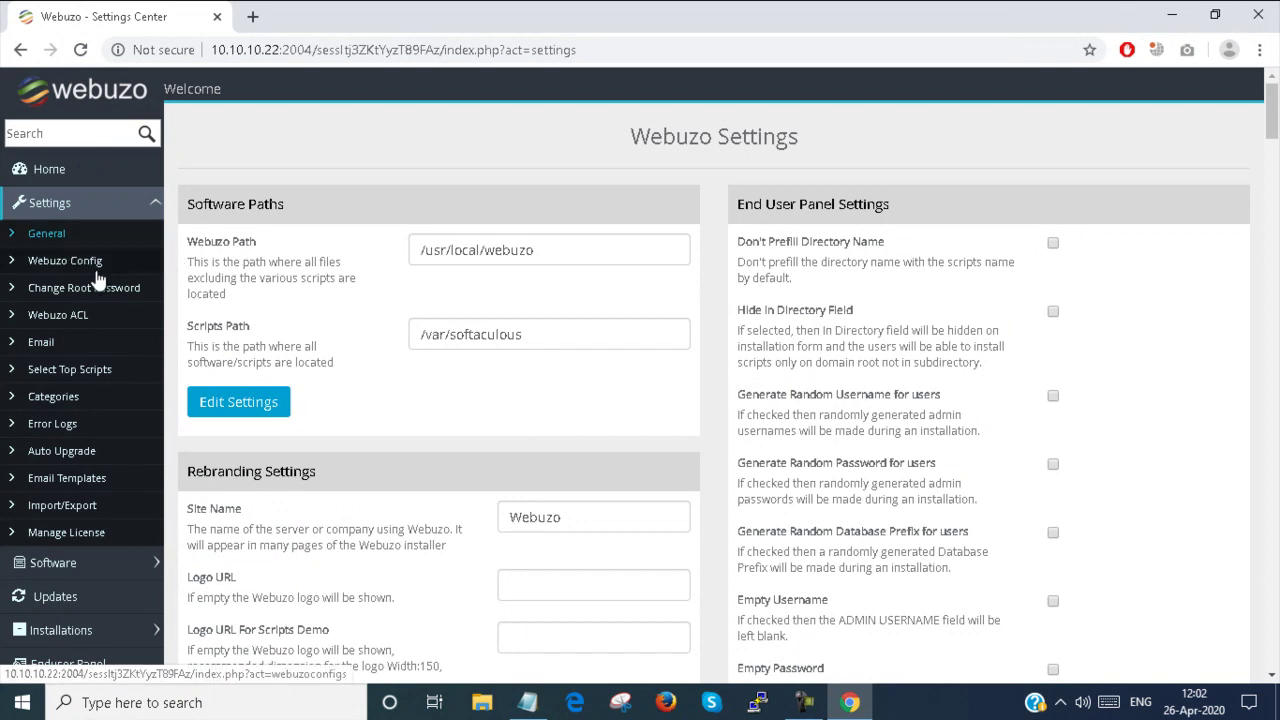
left_click(70, 261)
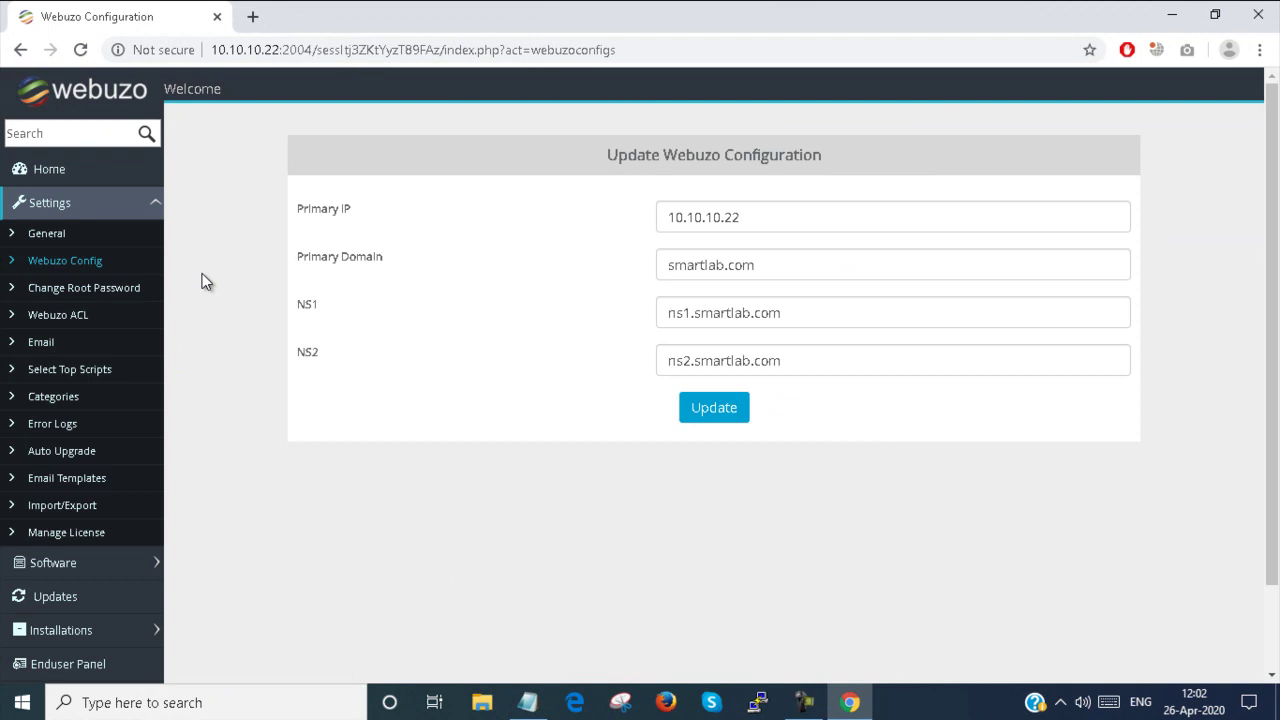
Select the primary IP 10.10.10.22, domain smartlab.com and NS1/NS2 nameserver values
left_click_drag(794, 217, 562, 228)
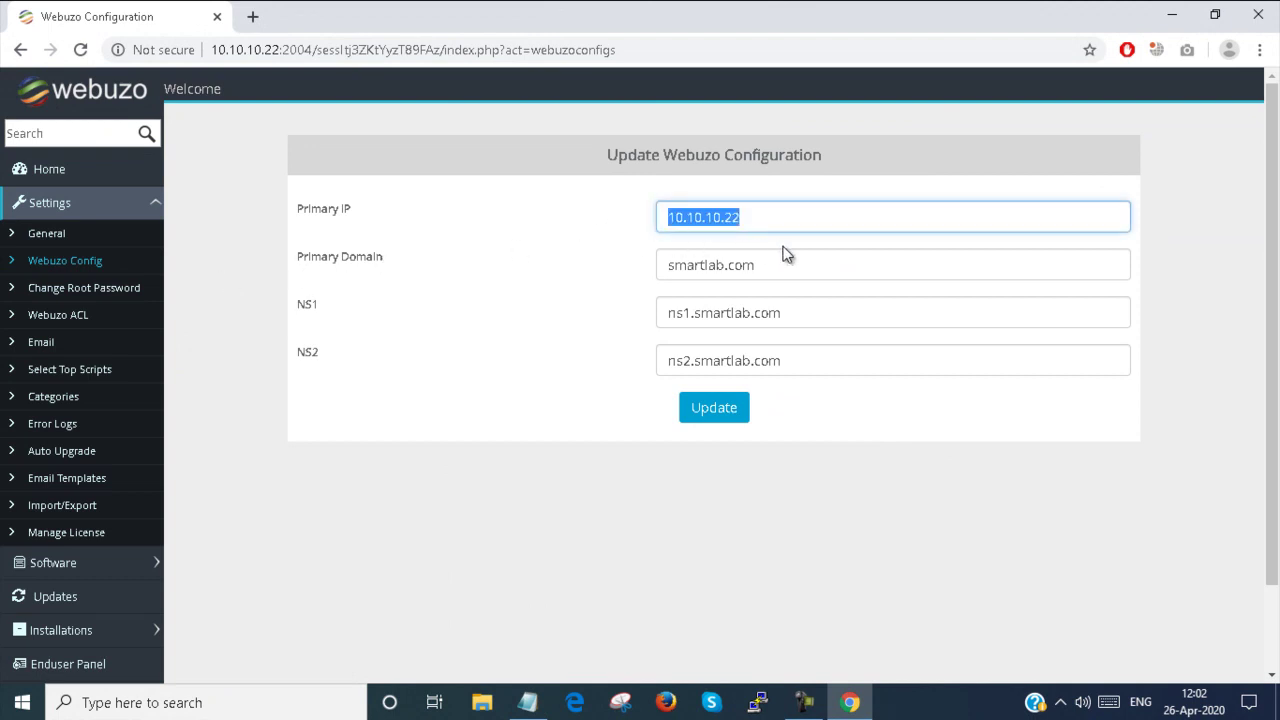
left_click_drag(788, 264, 549, 270)
left_click_drag(795, 312, 582, 331)
left_click_drag(786, 360, 613, 370)
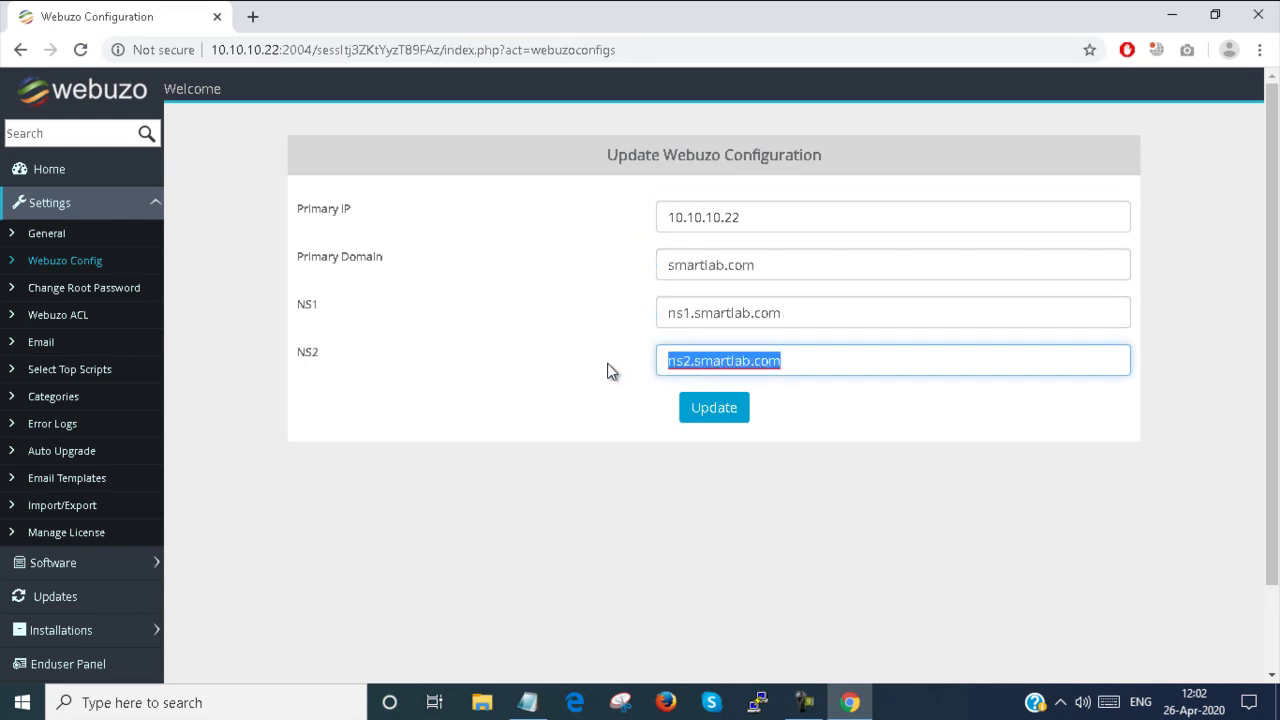
left_click(91, 294)
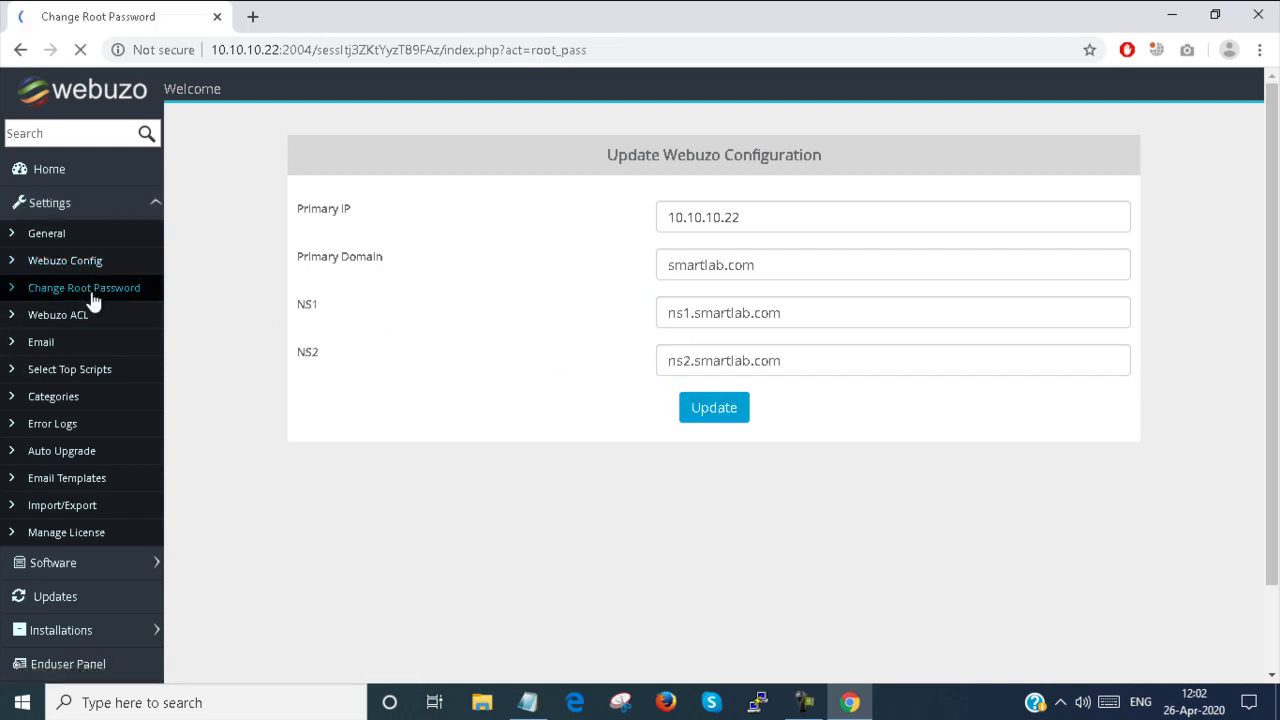
Focus the New Password and Retype New Password fields, leaving both empty
left_click(746, 262)
left_click(739, 204)
left_click(722, 269)
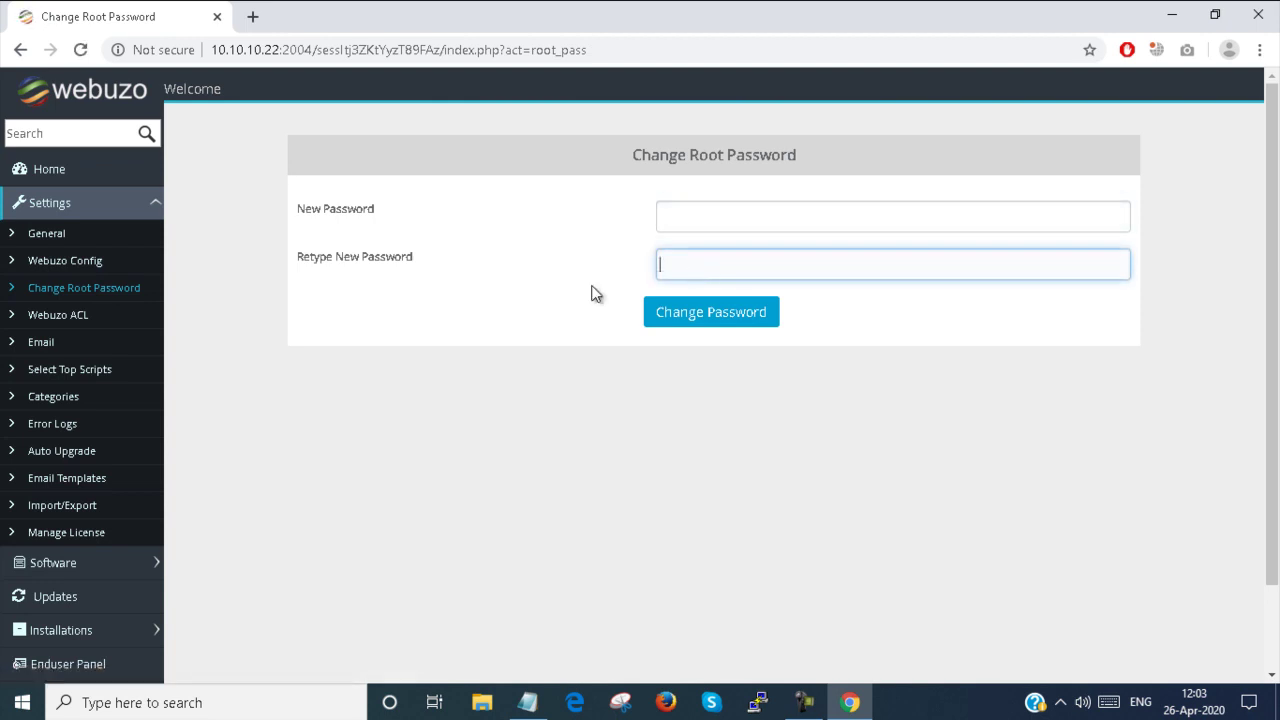
left_click(71, 312)
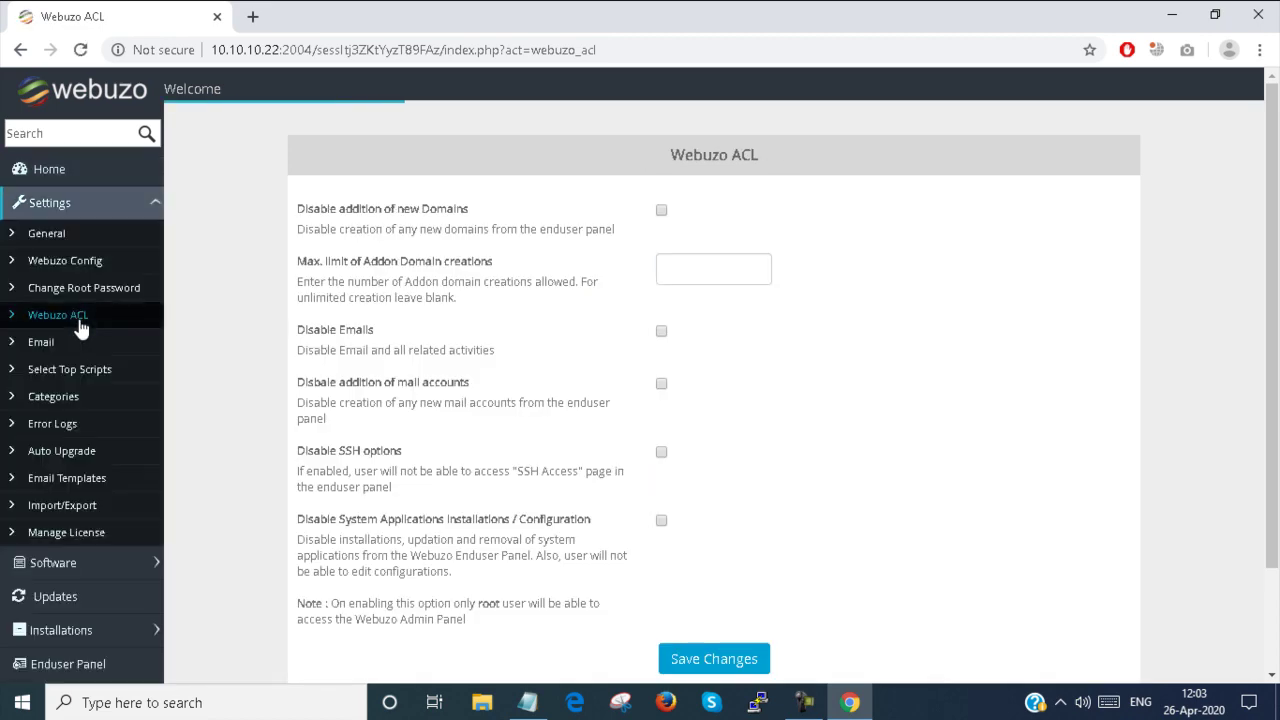
On the Webuzo ACL page, untick the Disable SSH options restriction
scroll(555, 317, "down", 2)
scroll(555, 317, "up", 2)
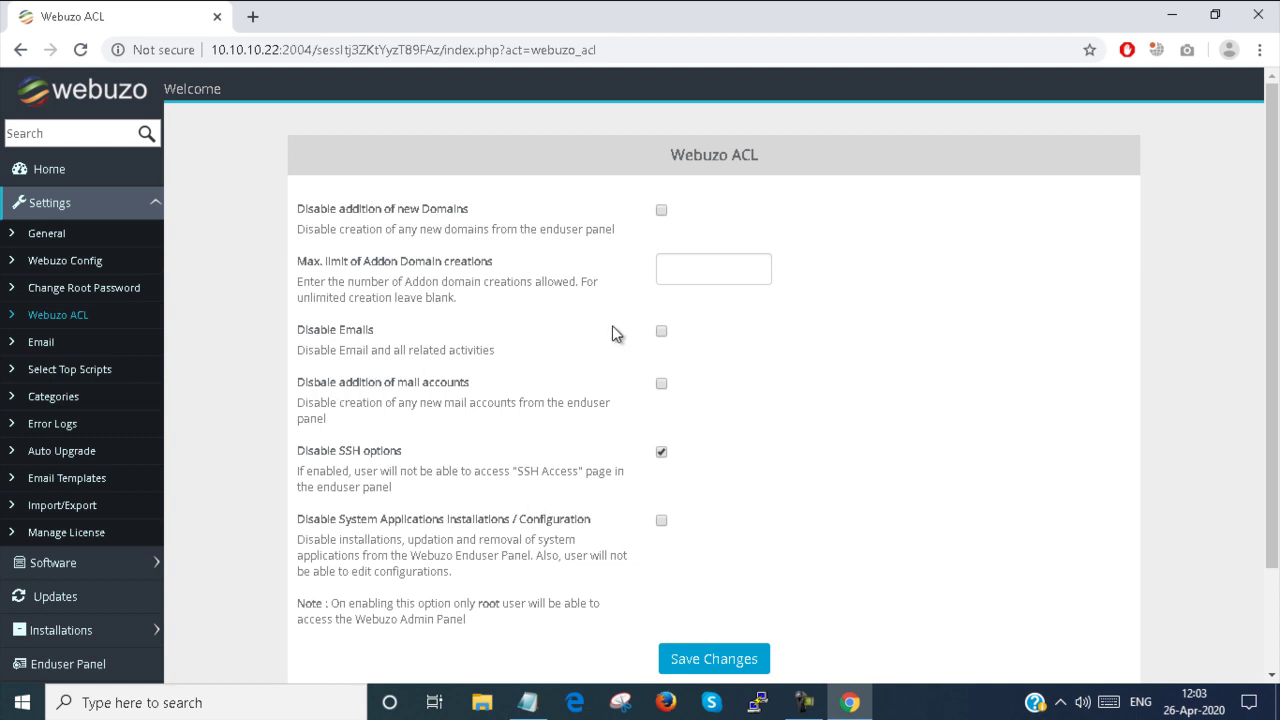
left_click(662, 453)
Change the Email Settings mailing method from PHP Mail to SMTP
left_click(98, 354)
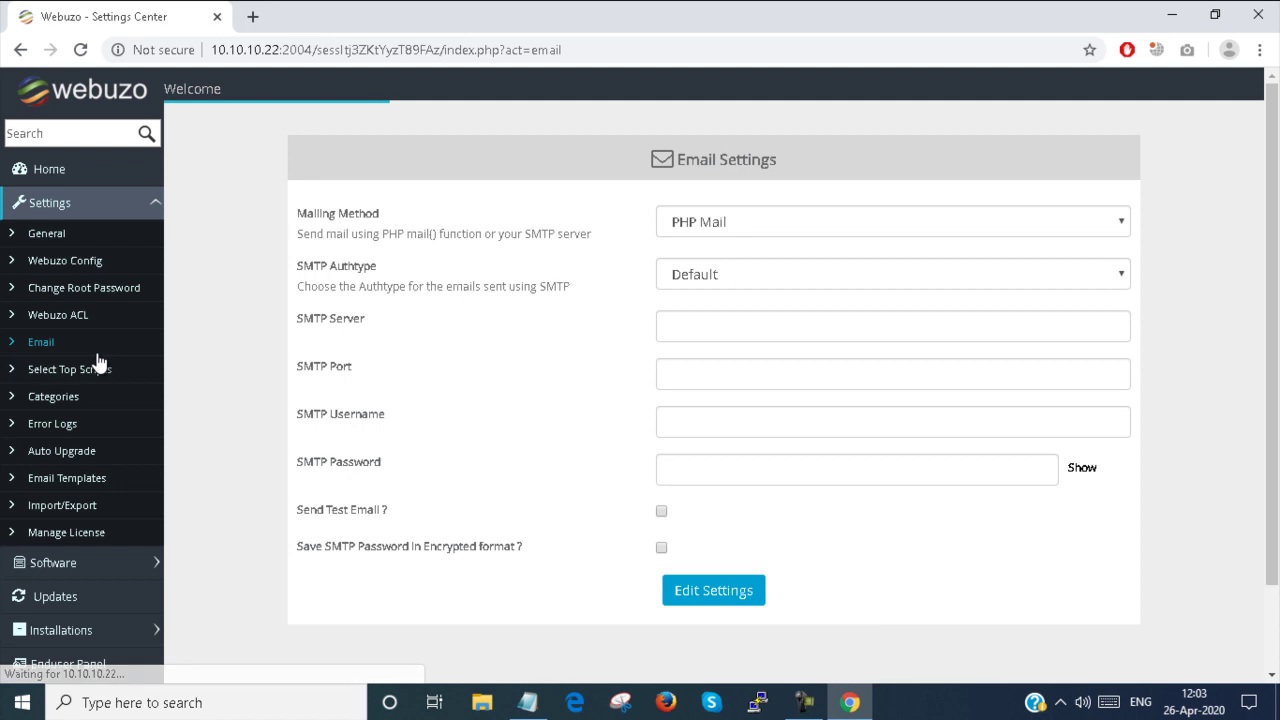
left_click(1055, 224)
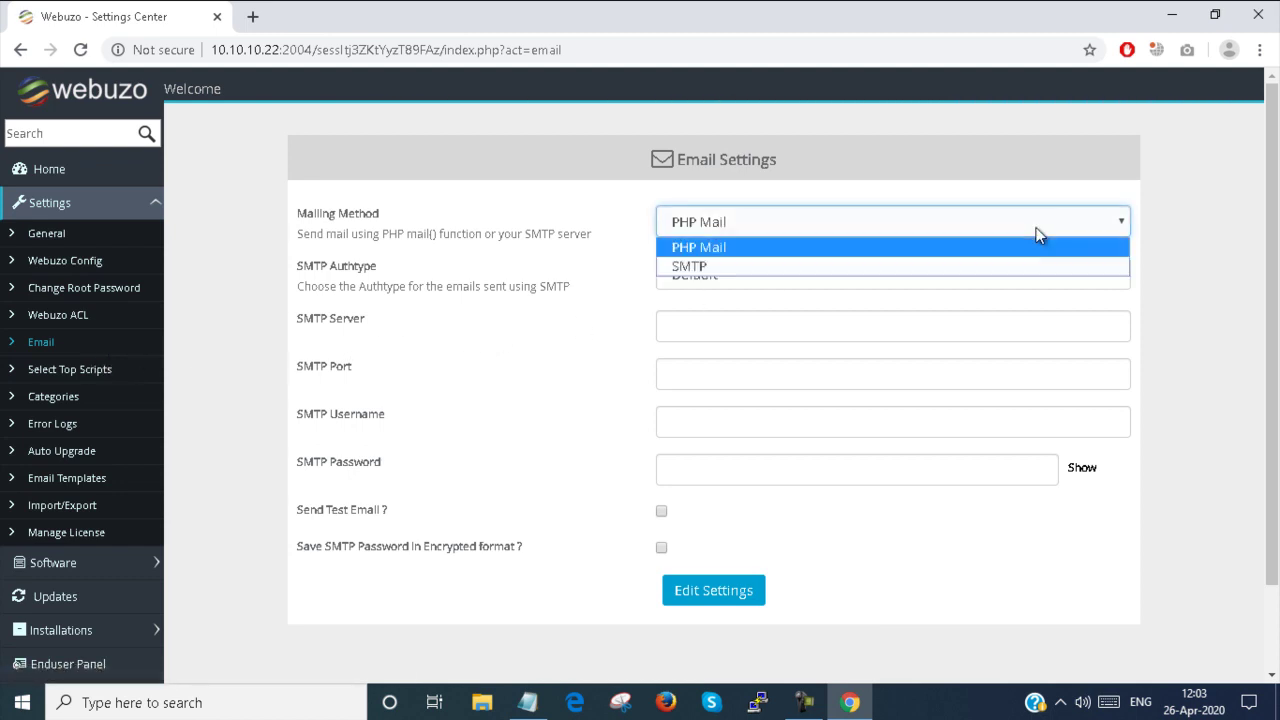
left_click(1022, 268)
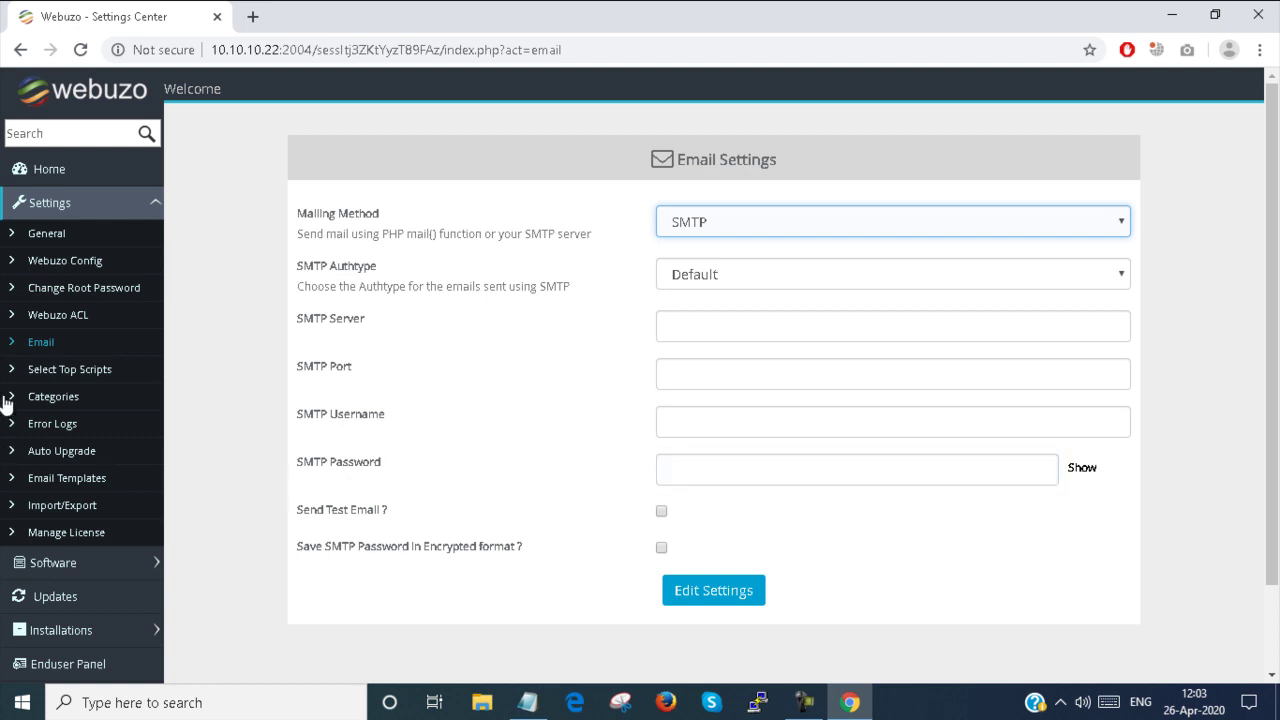
left_click(95, 370)
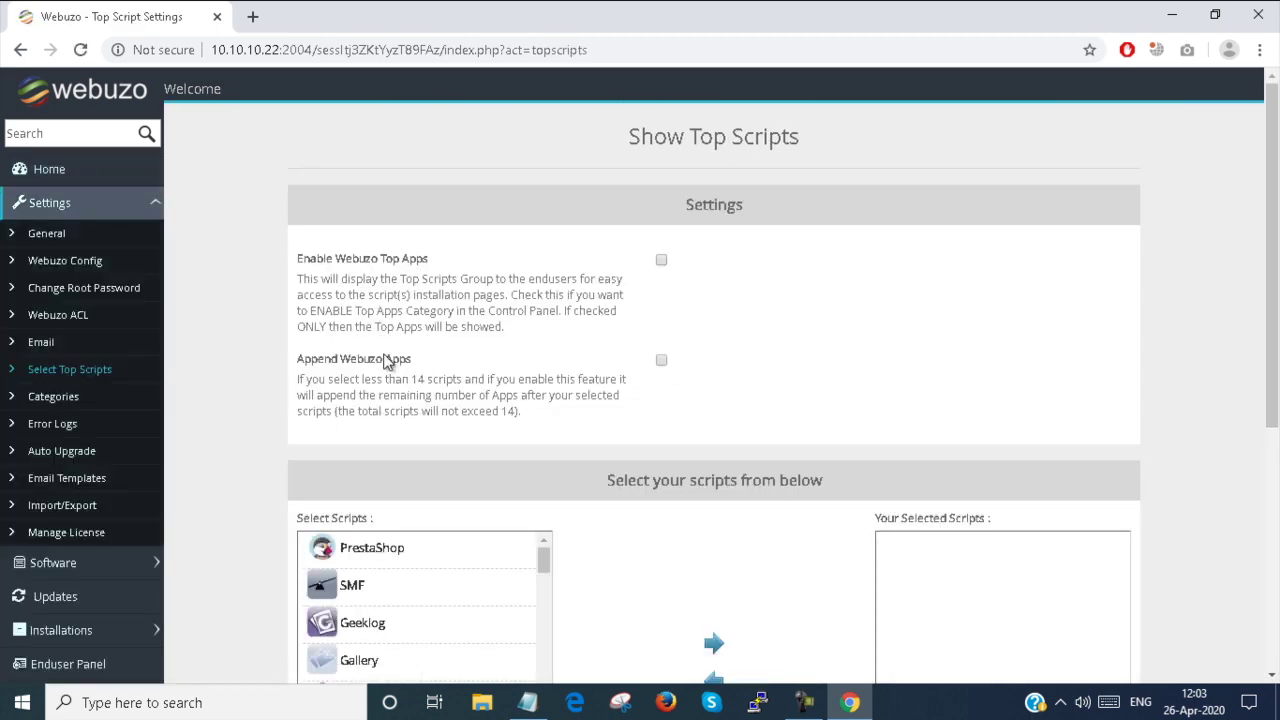
Add PrestaShop and Mibew Messenger to the selected top scripts list
scroll(388, 362, "down", 4)
scroll(394, 386, "up", 2)
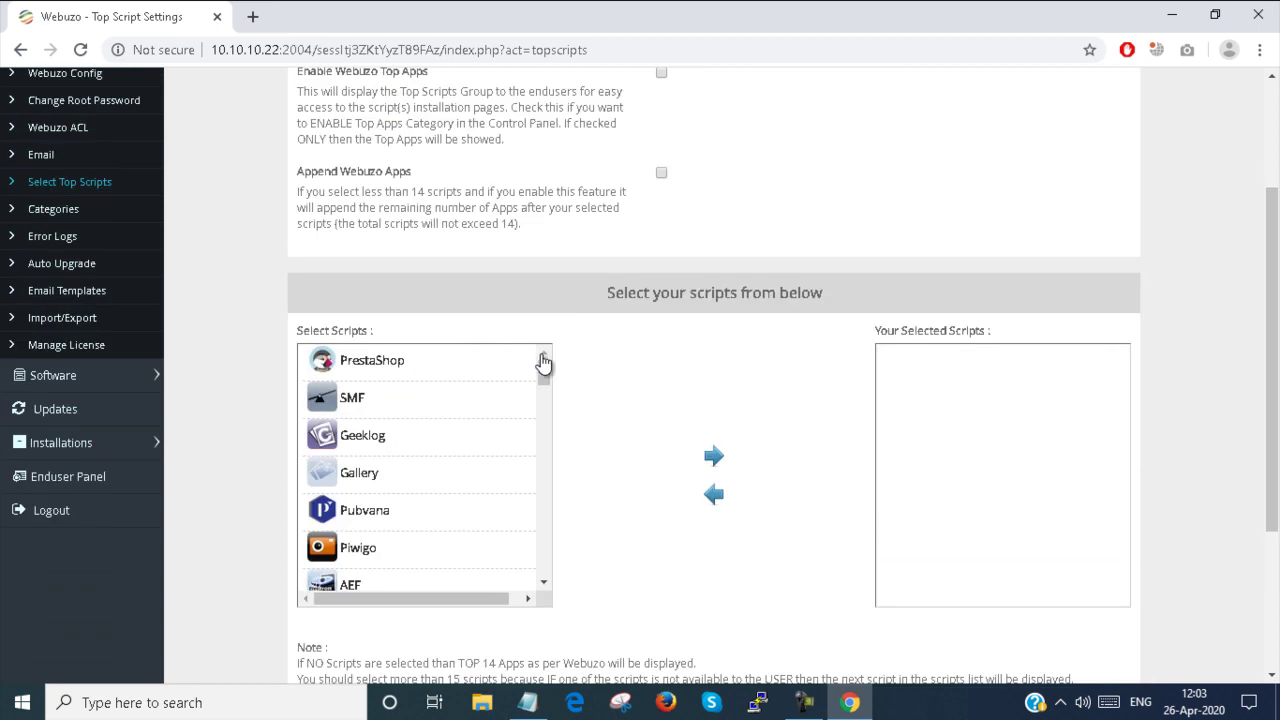
scroll(543, 362, "down", 3)
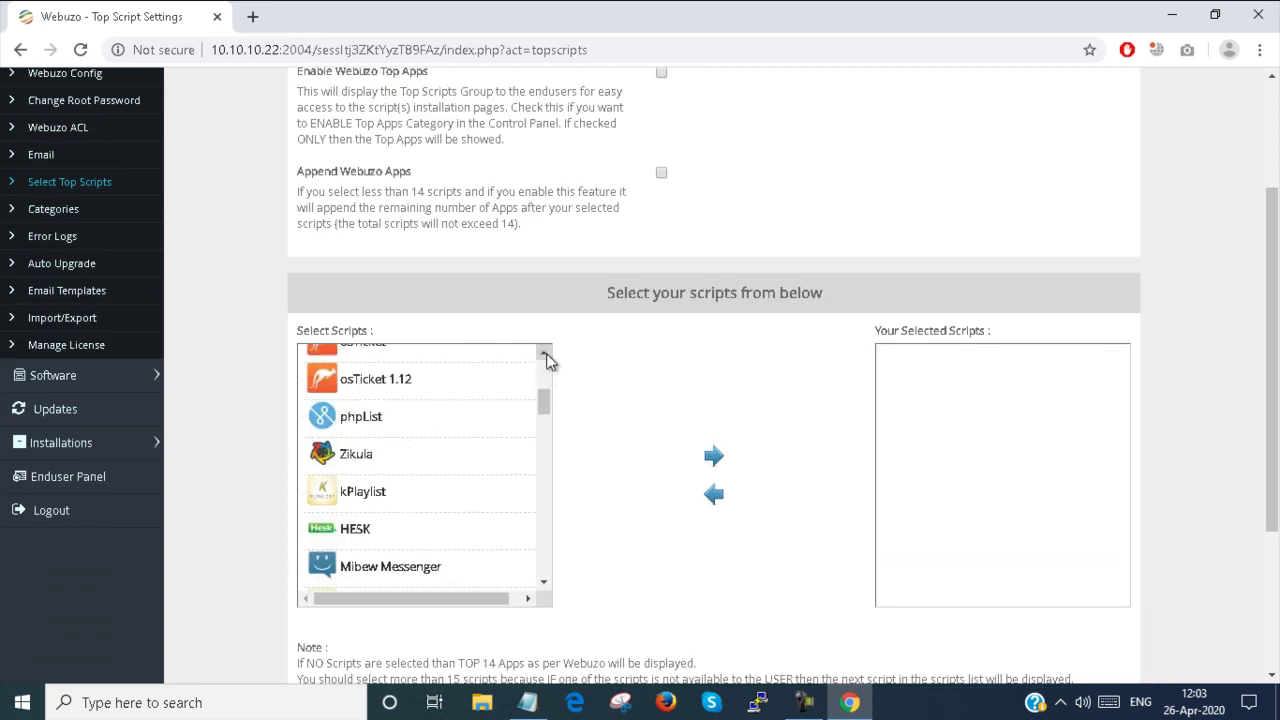
scroll(547, 360, "down", 1)
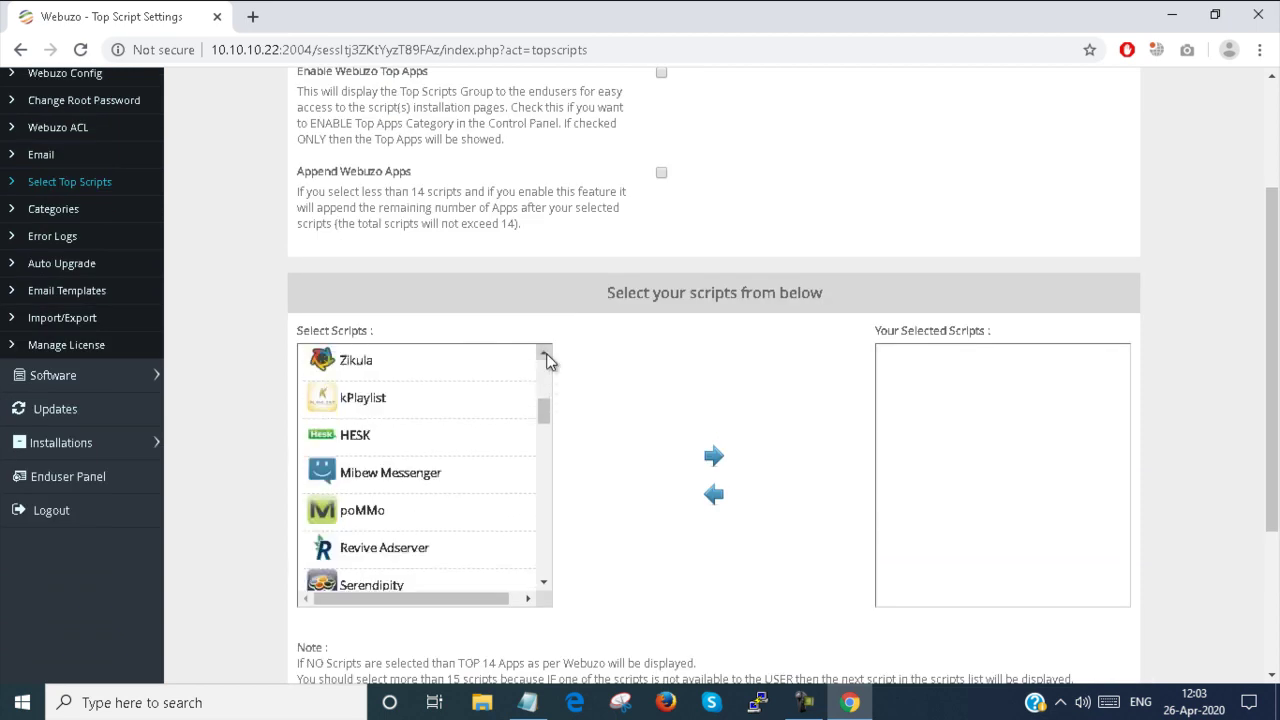
scroll(546, 353, "up", 4)
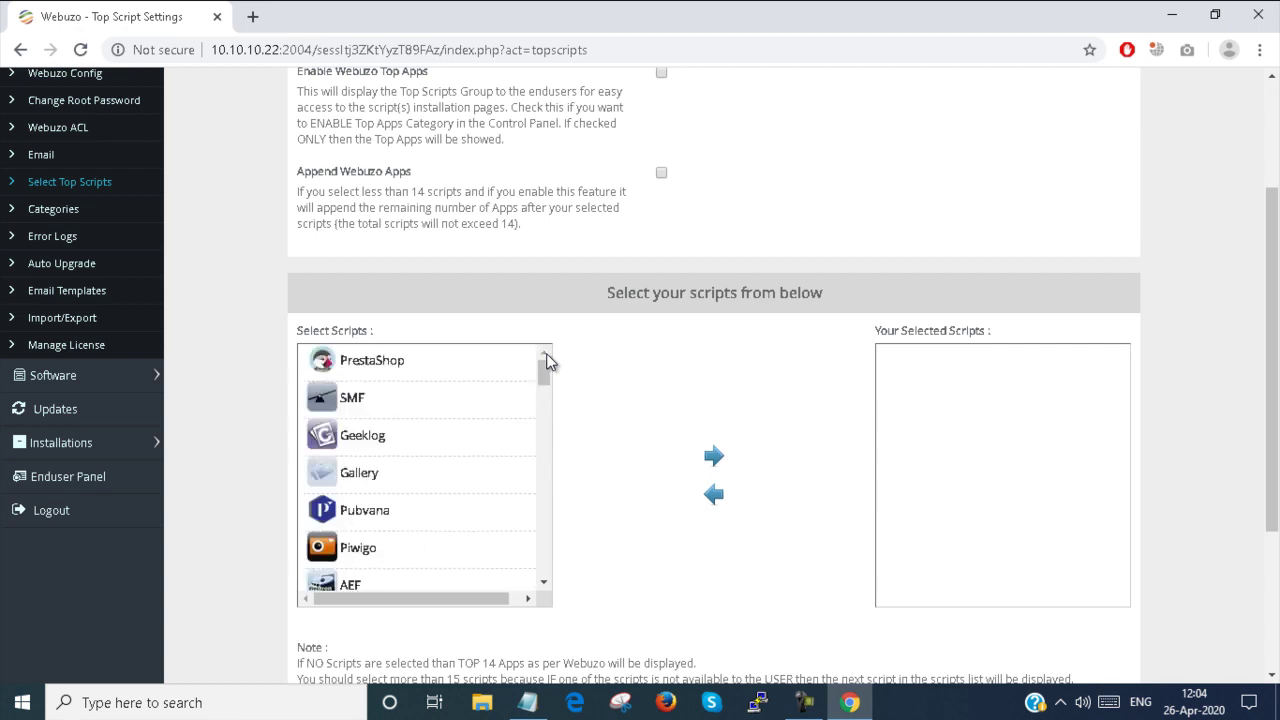
left_click(396, 371)
scroll(414, 437, "down", 4)
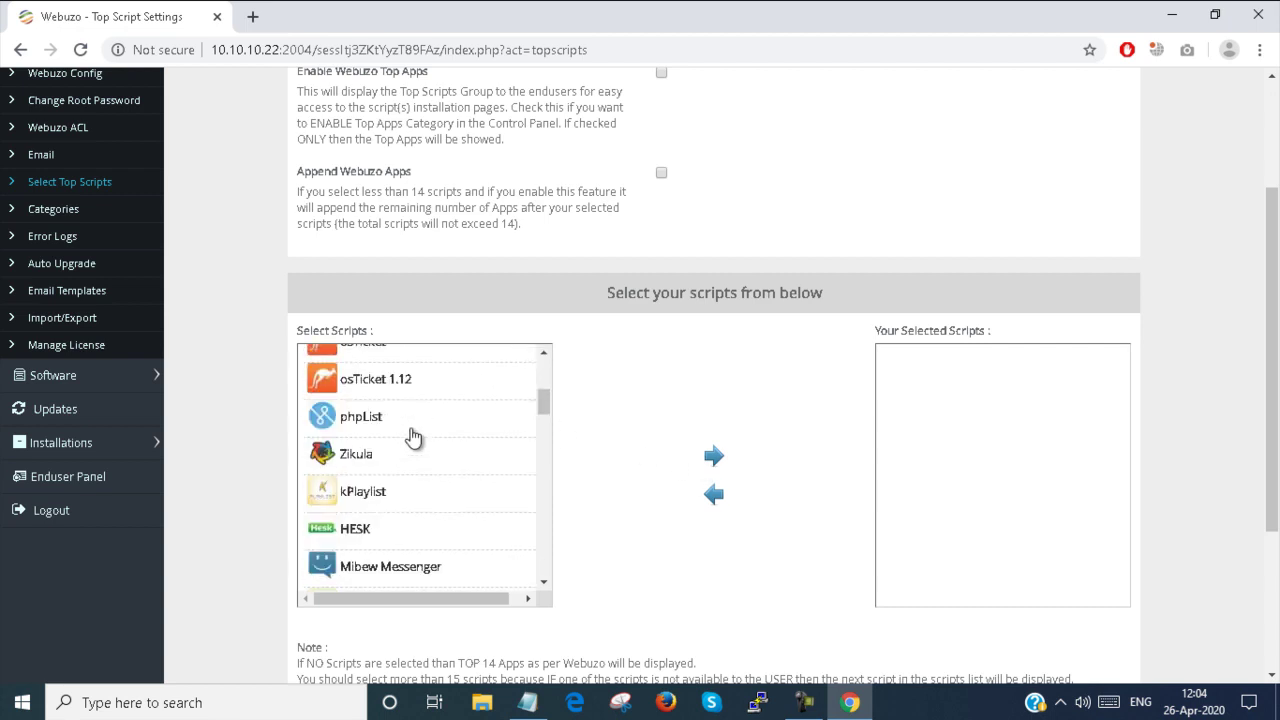
left_click(400, 480)
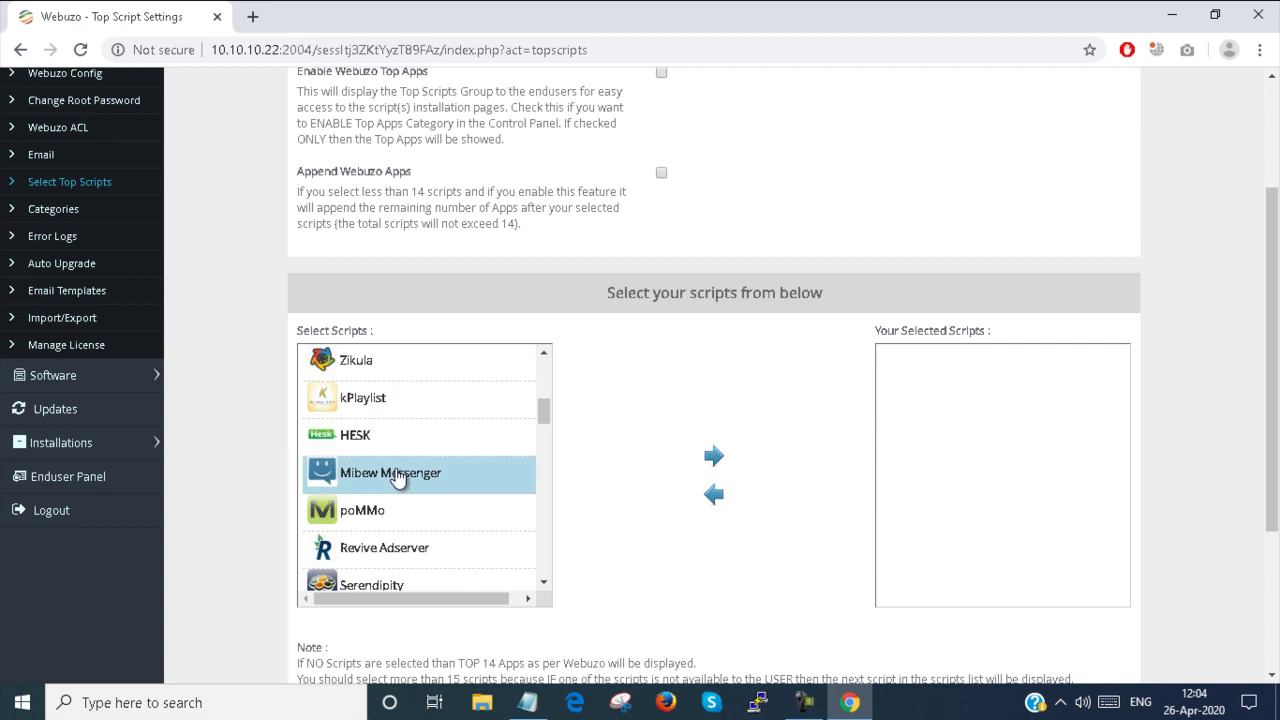
left_click(714, 456)
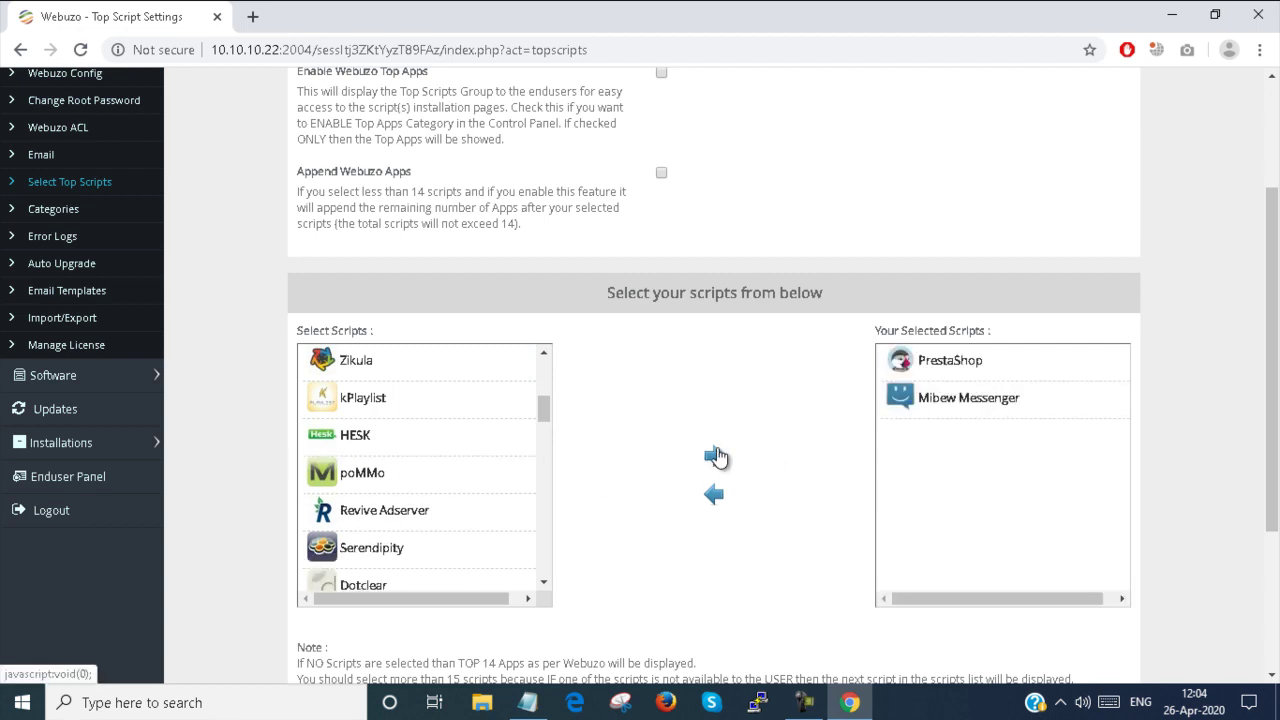
Save the top scripts selection, getting the saved-successfully confirmation
scroll(716, 456, "down", 3)
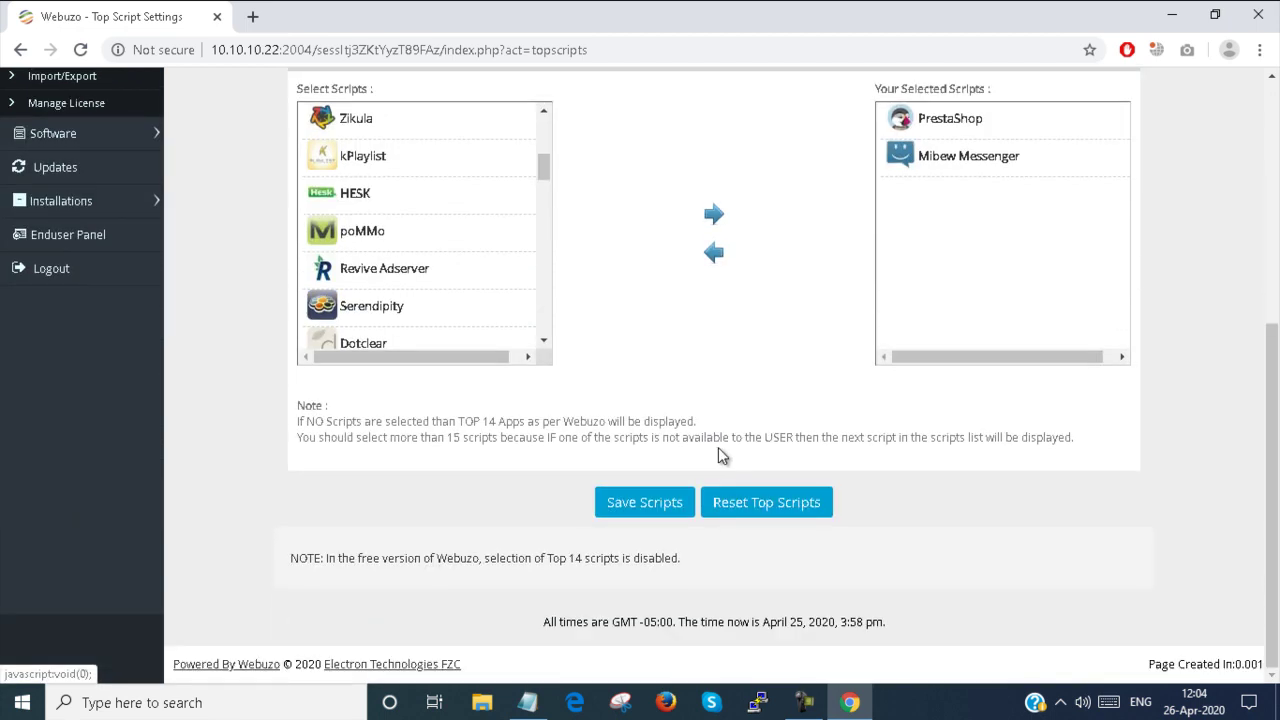
left_click(634, 506)
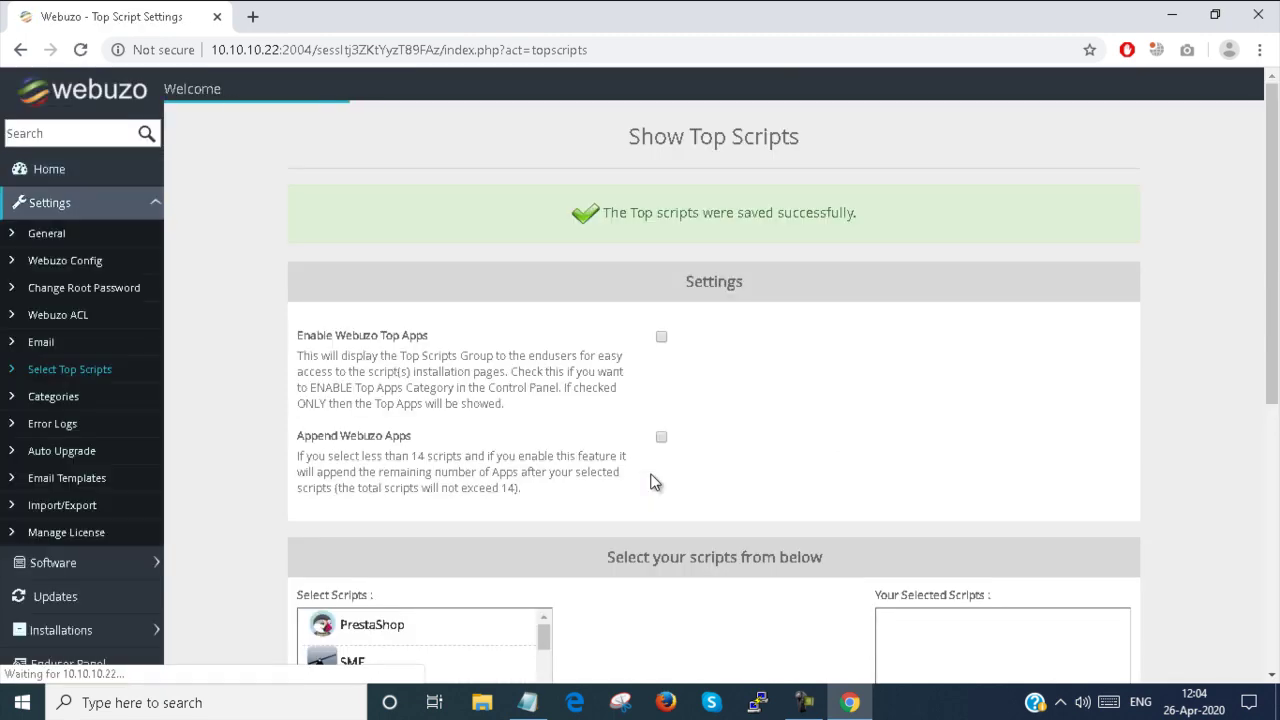
scroll(655, 482, "down", 3)
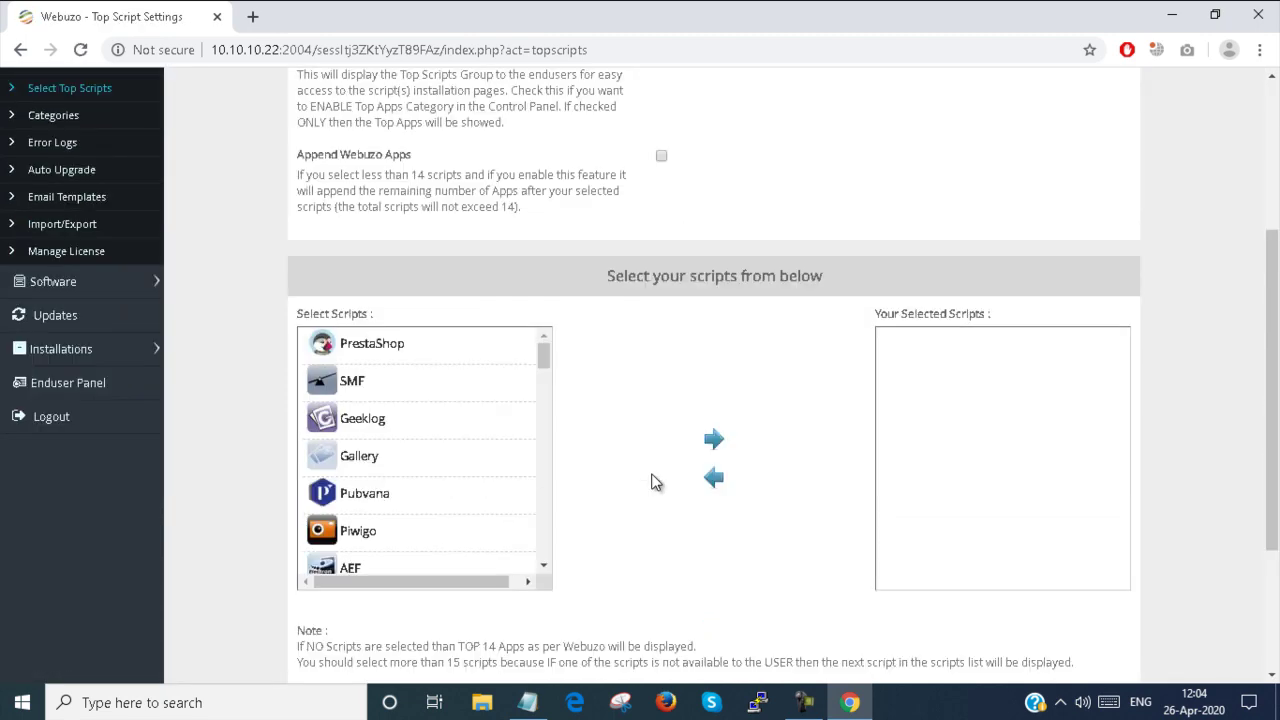
scroll(654, 483, "down", 1)
scroll(138, 388, "up", 2)
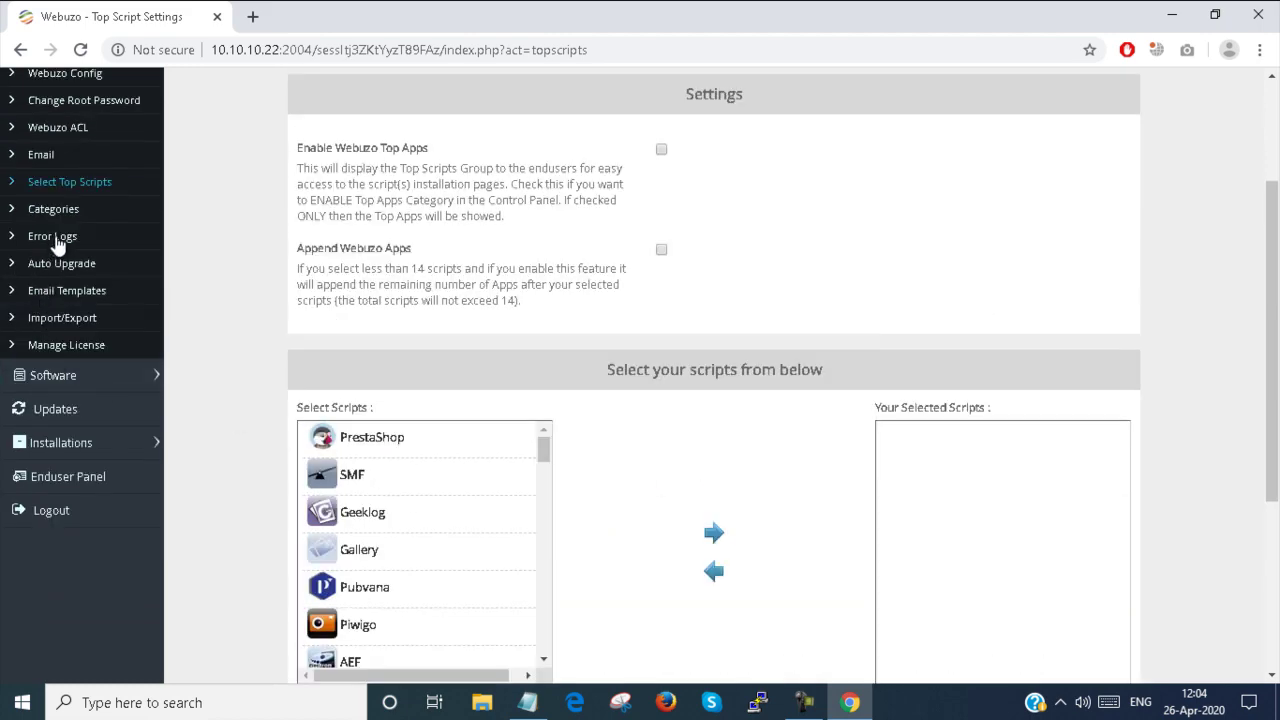
left_click(62, 210)
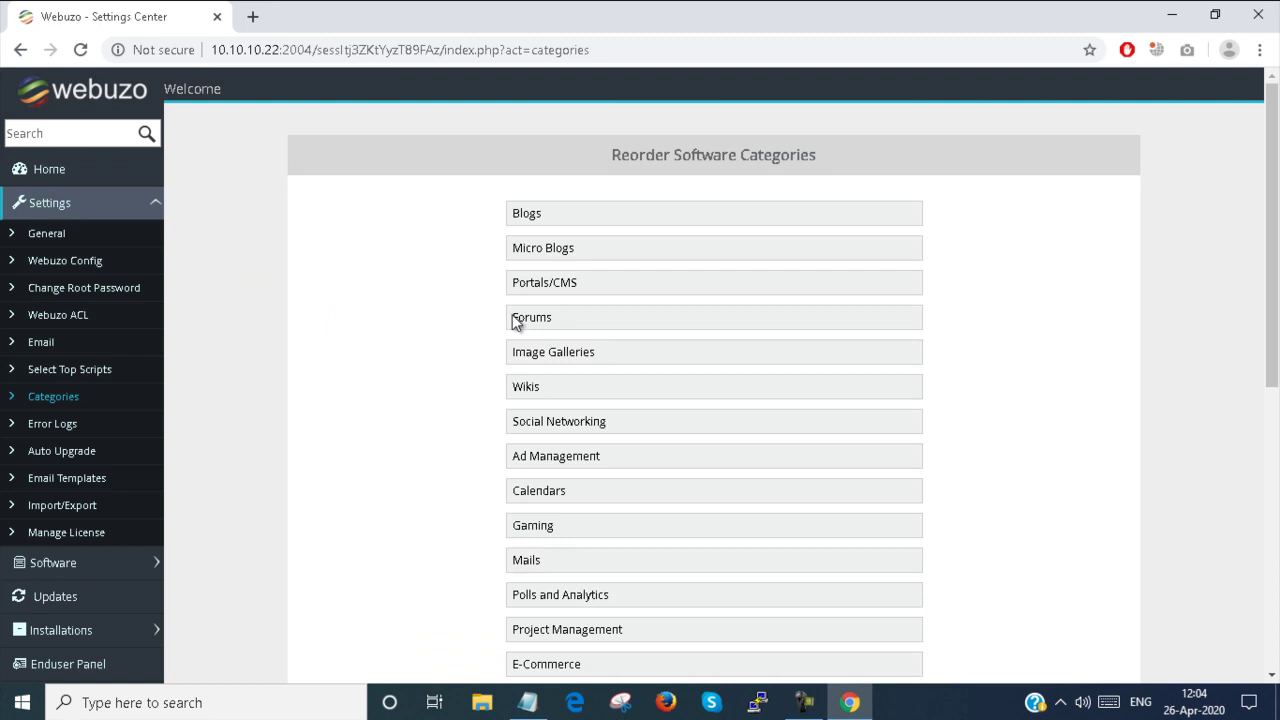
Save the software category order with Blogs, Micro Blogs and Portals/CMS leading
scroll(596, 319, "down", 5)
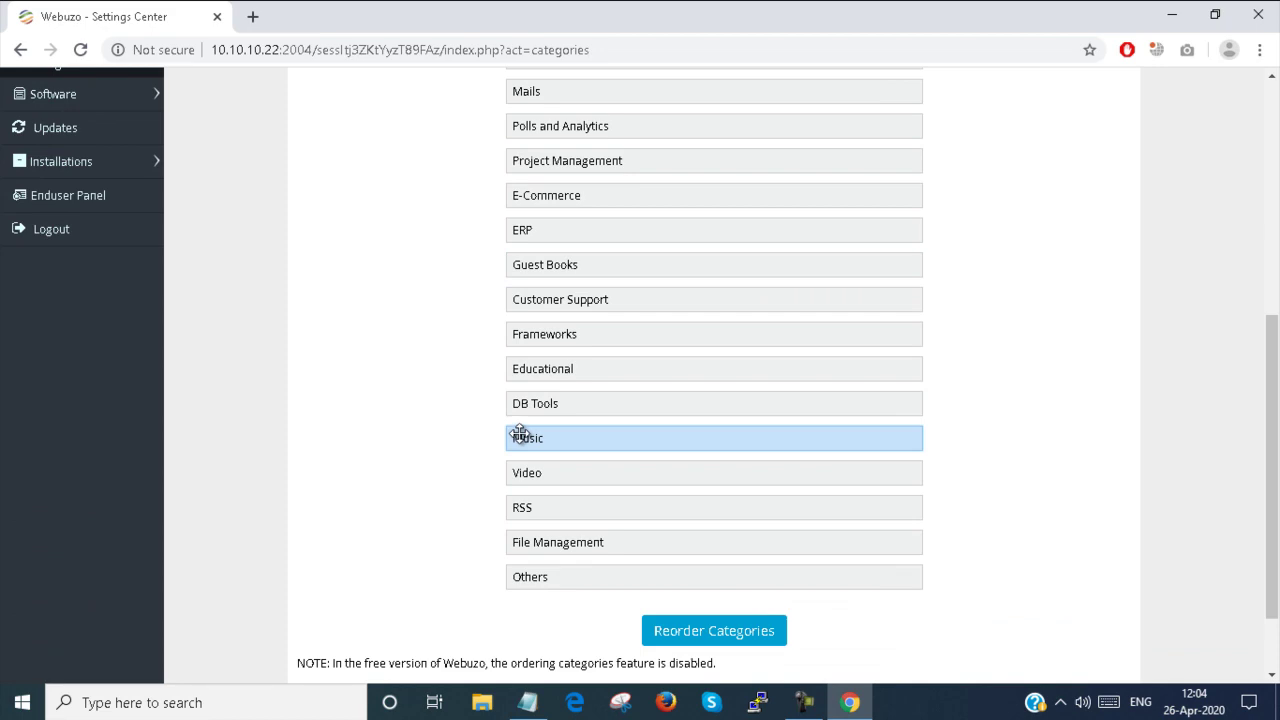
scroll(537, 400, "up", 5)
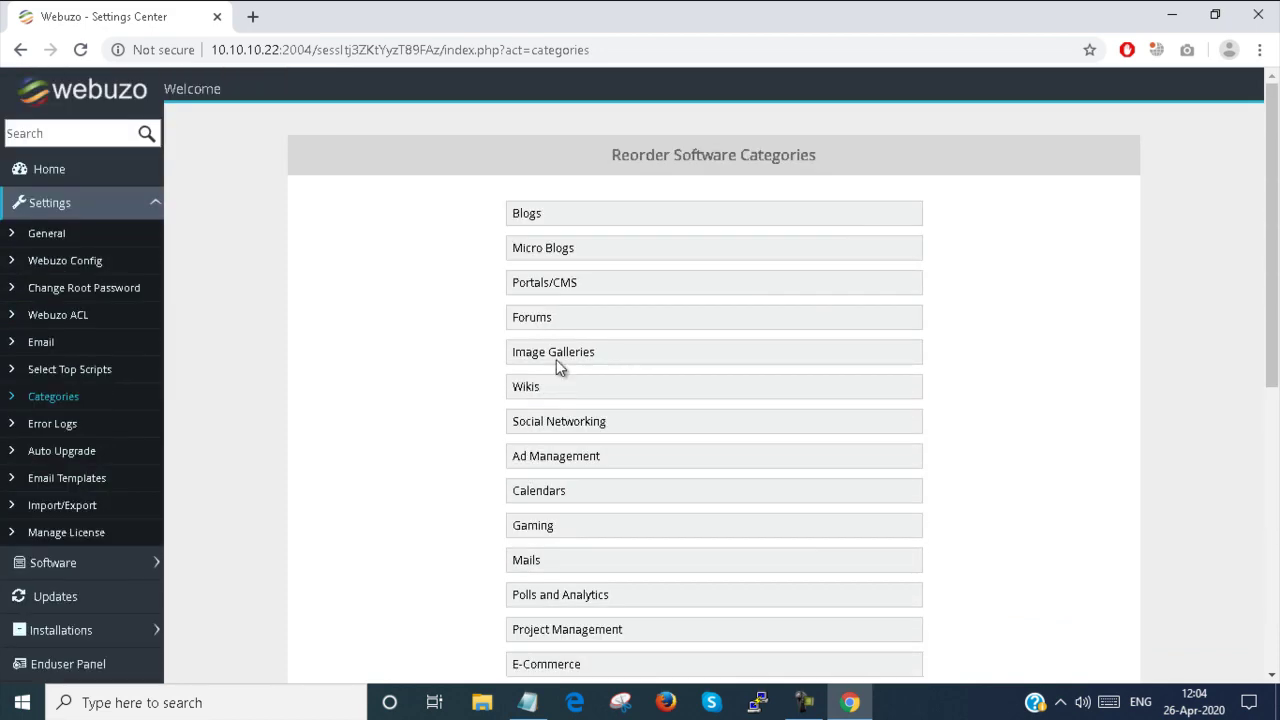
scroll(566, 240, "down", 5)
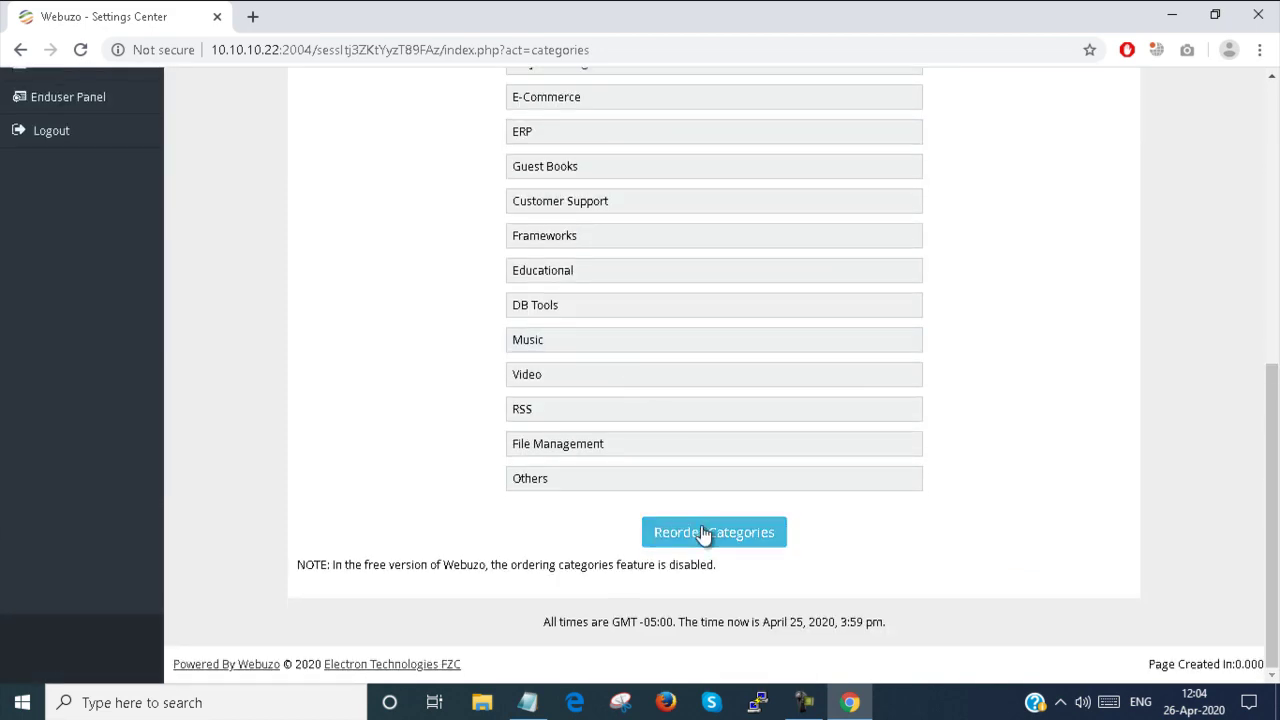
left_click(704, 533)
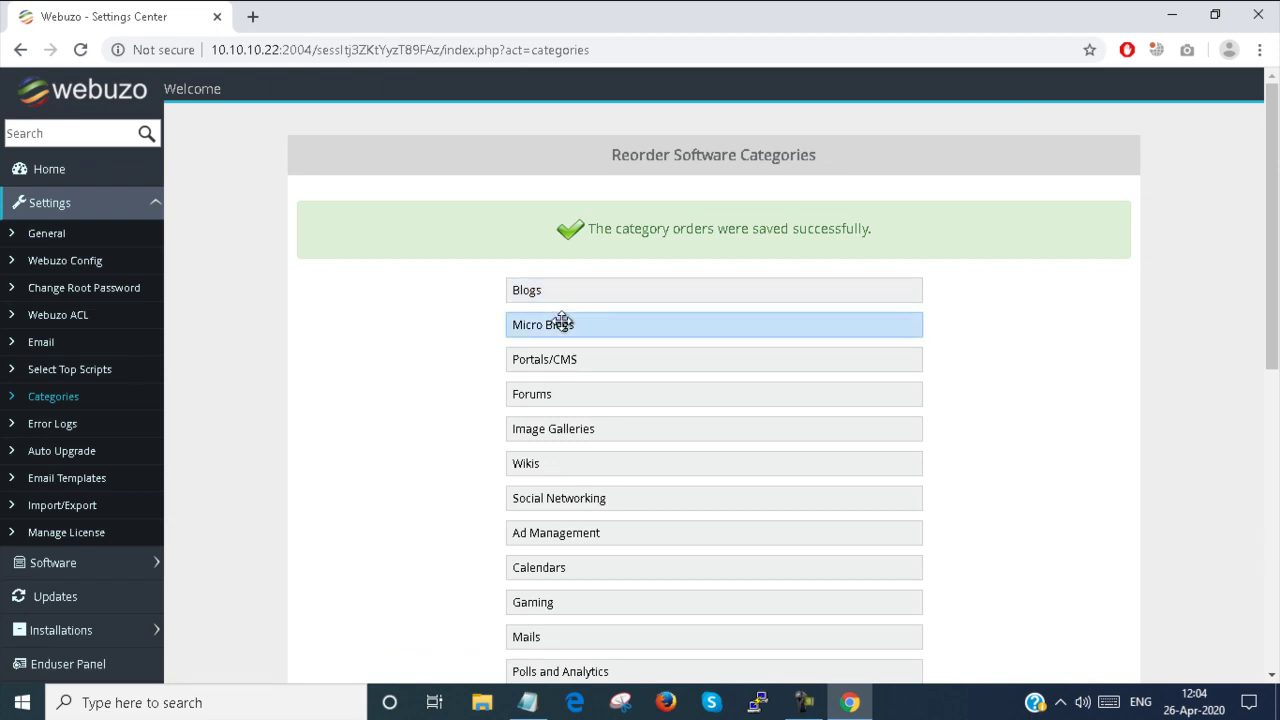
scroll(589, 357, "down", 6)
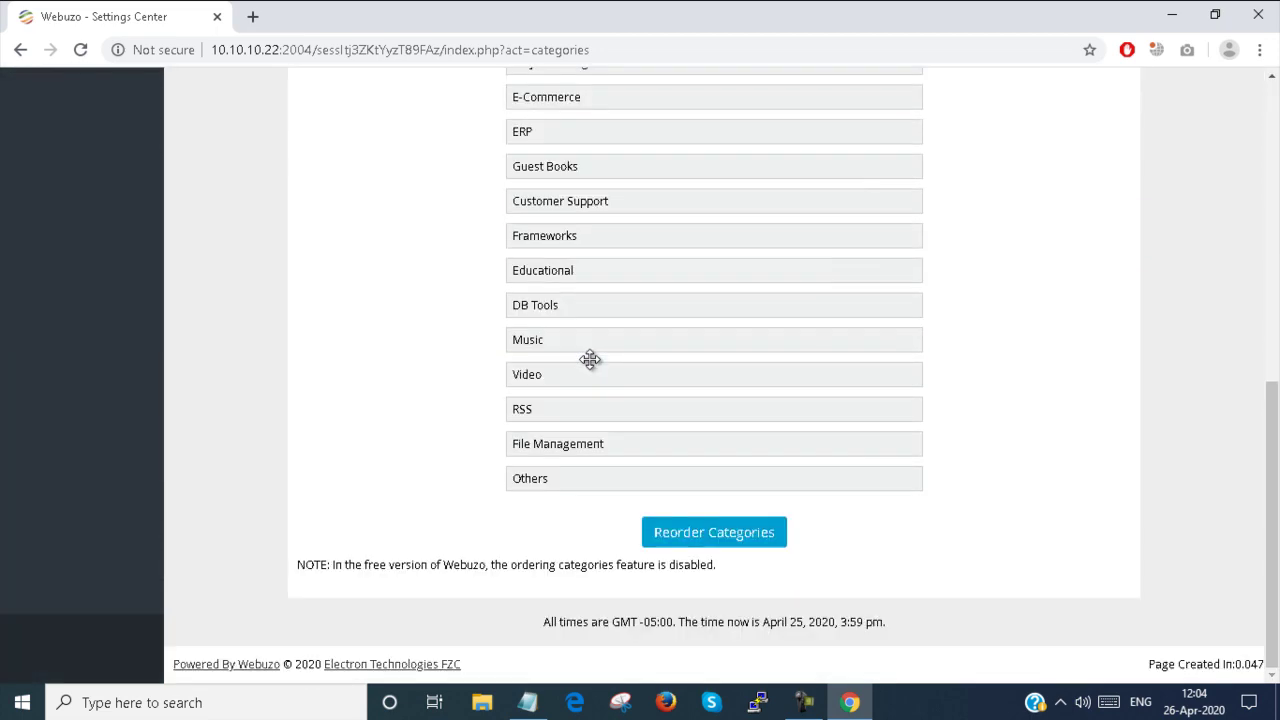
left_click_drag(572, 455, 534, 429)
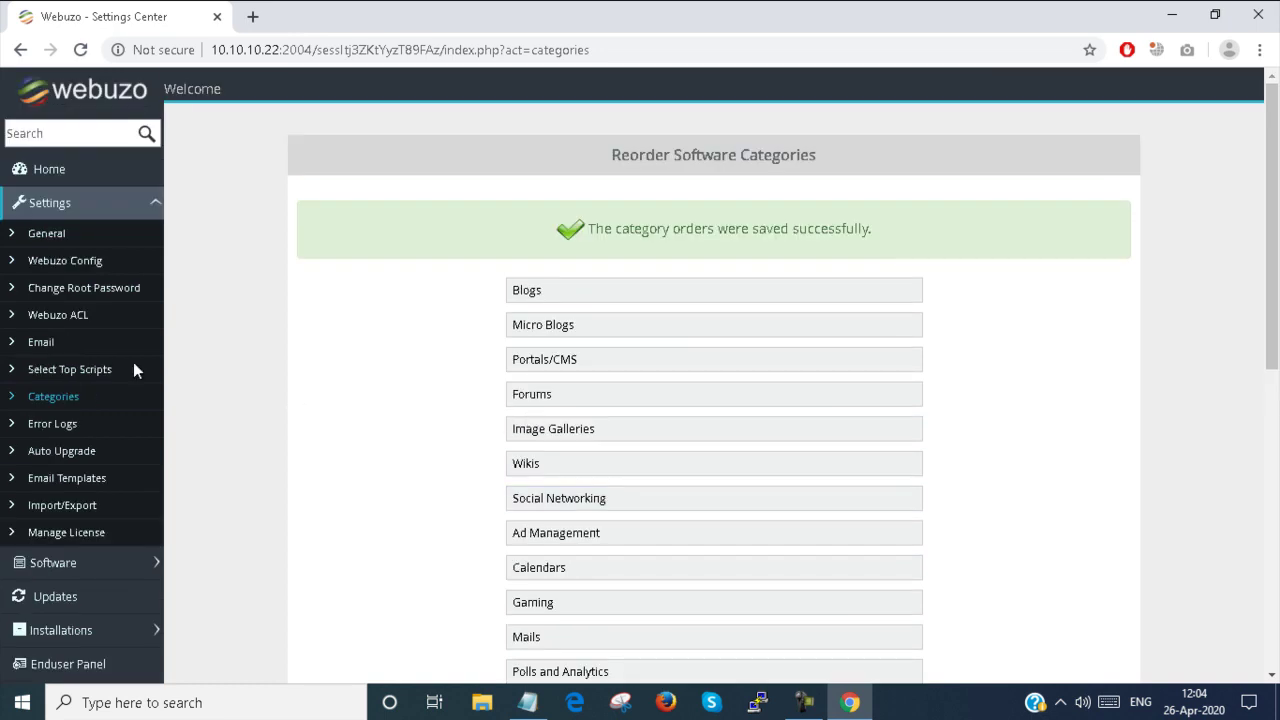
Check the Error Logs page's log file dropdown and confirm the log is empty
left_click(36, 423)
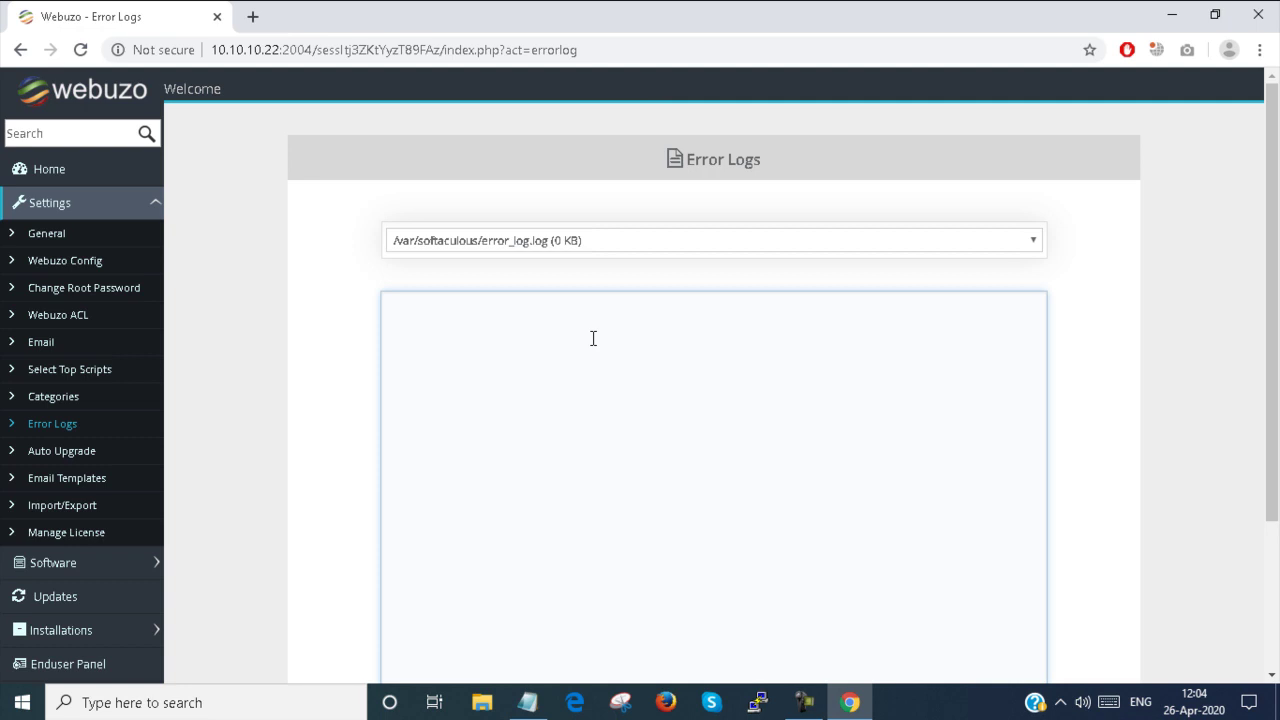
left_click(696, 246)
left_click(696, 248)
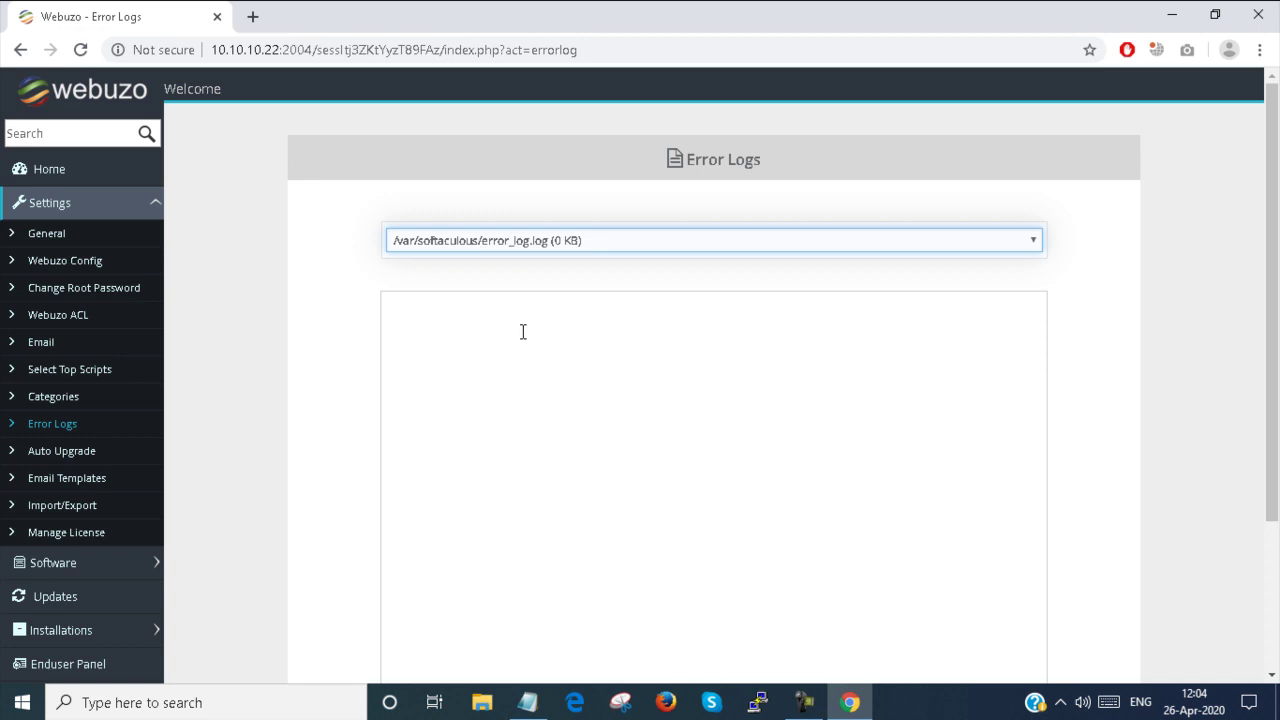
scroll(522, 332, "down", 3)
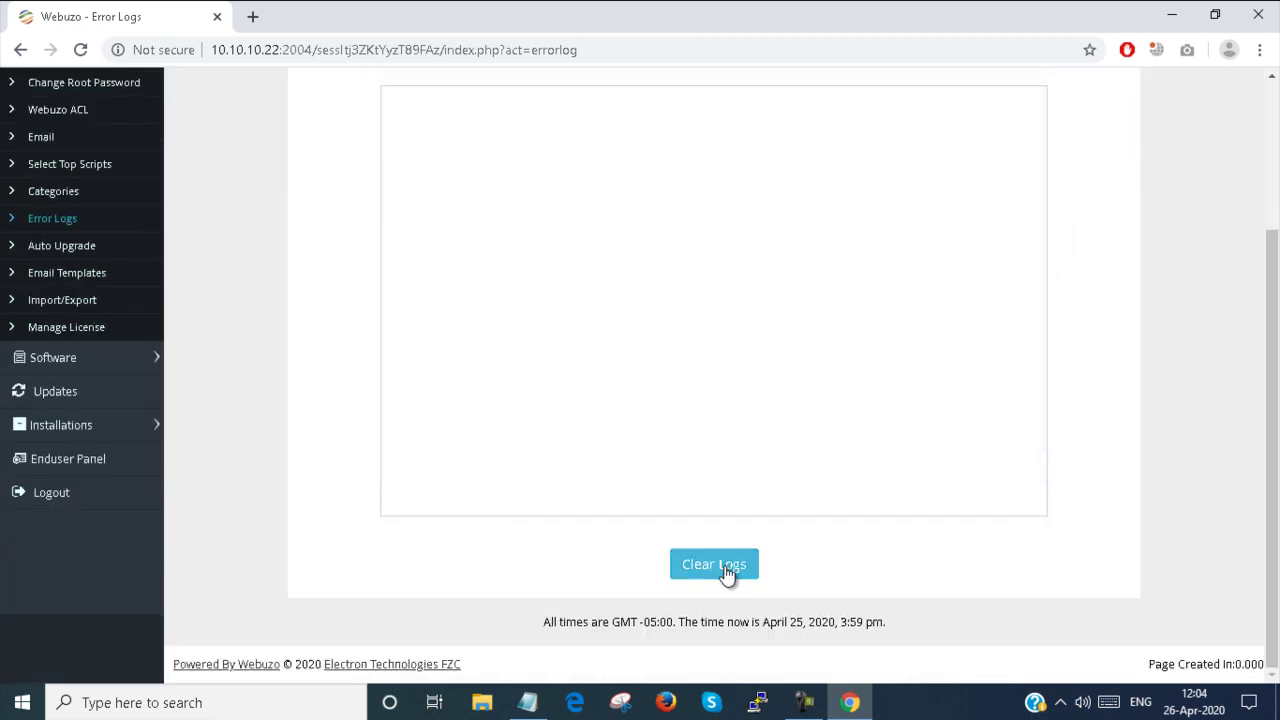
left_click(64, 249)
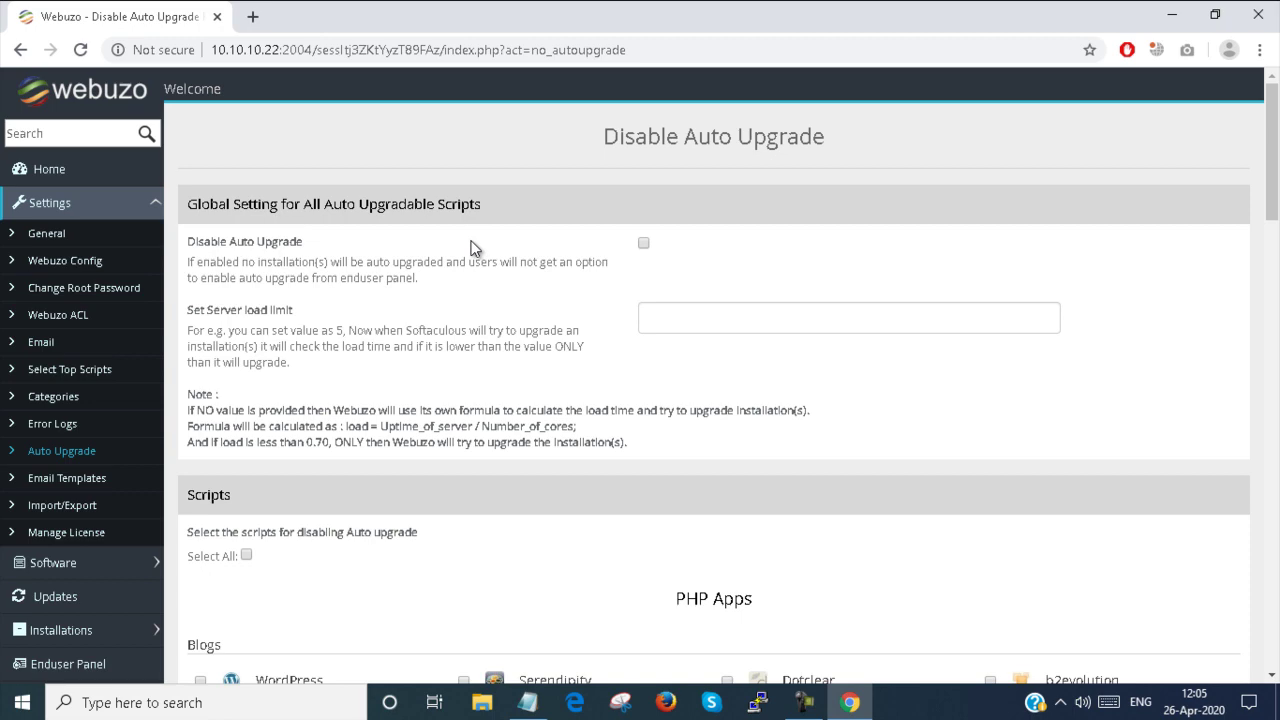
scroll(474, 248, "down", 1)
scroll(472, 246, "down", 4)
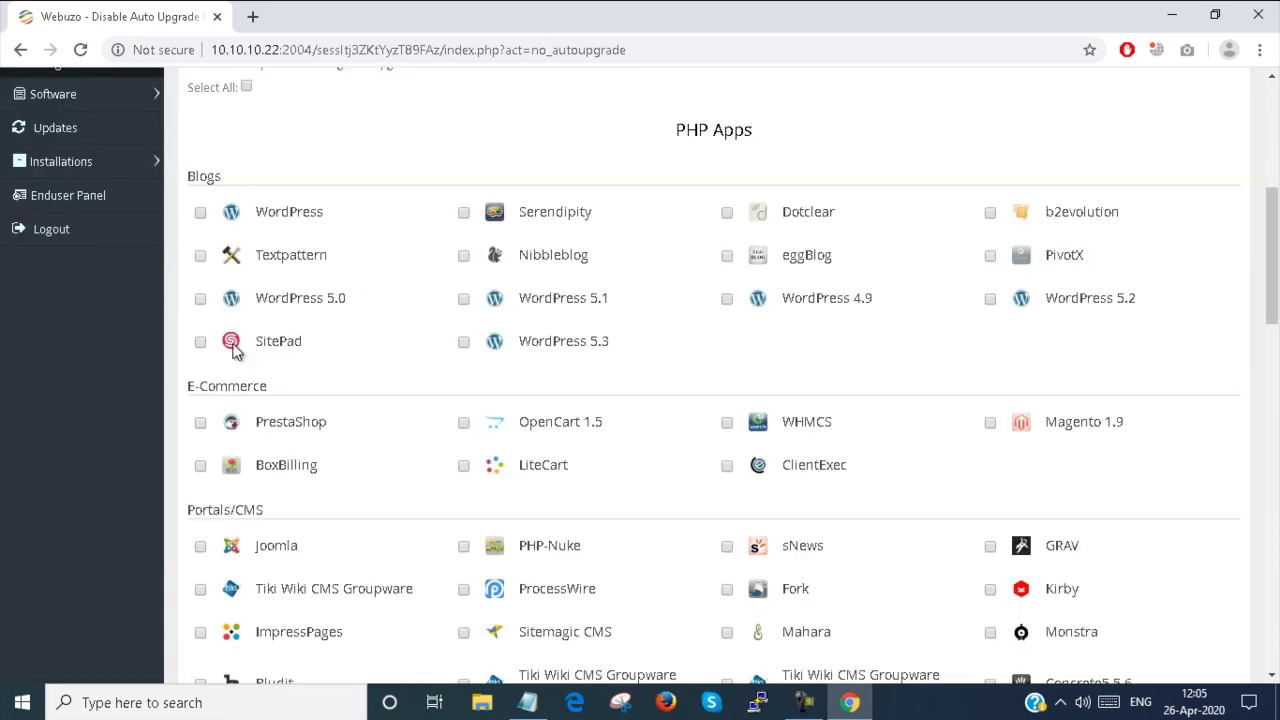
left_click(200, 343)
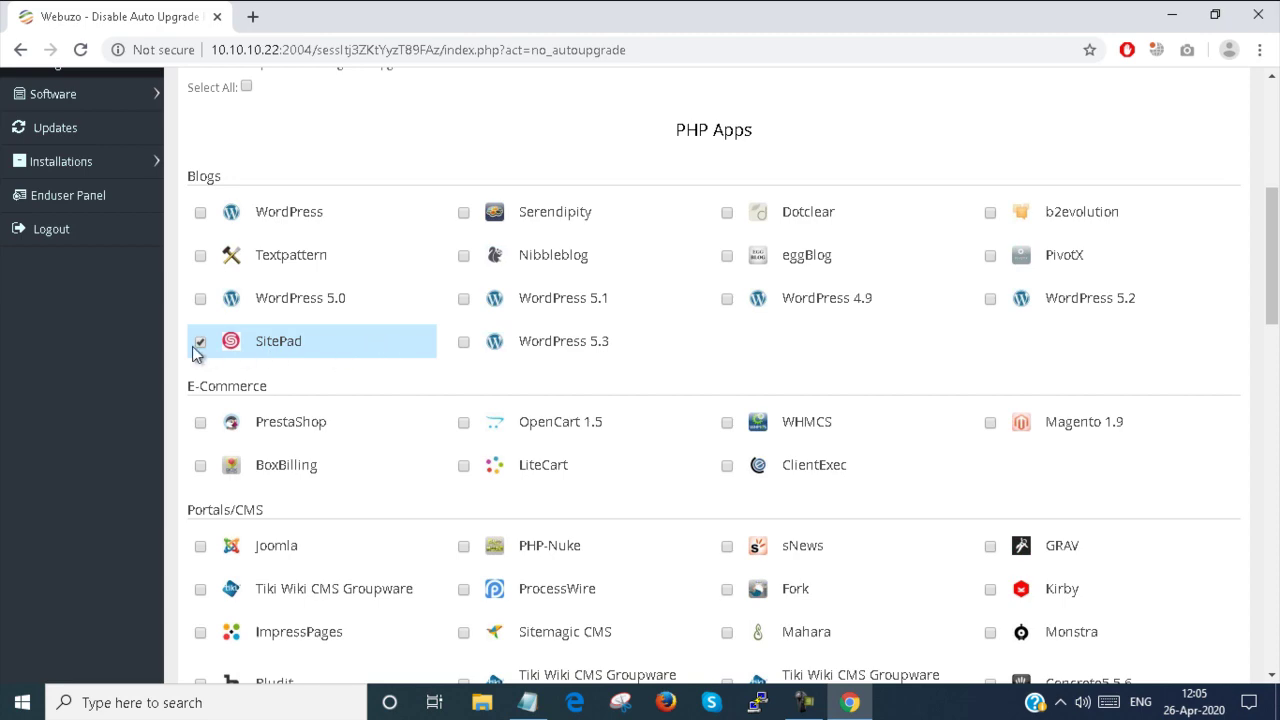
scroll(596, 252, "up", 3)
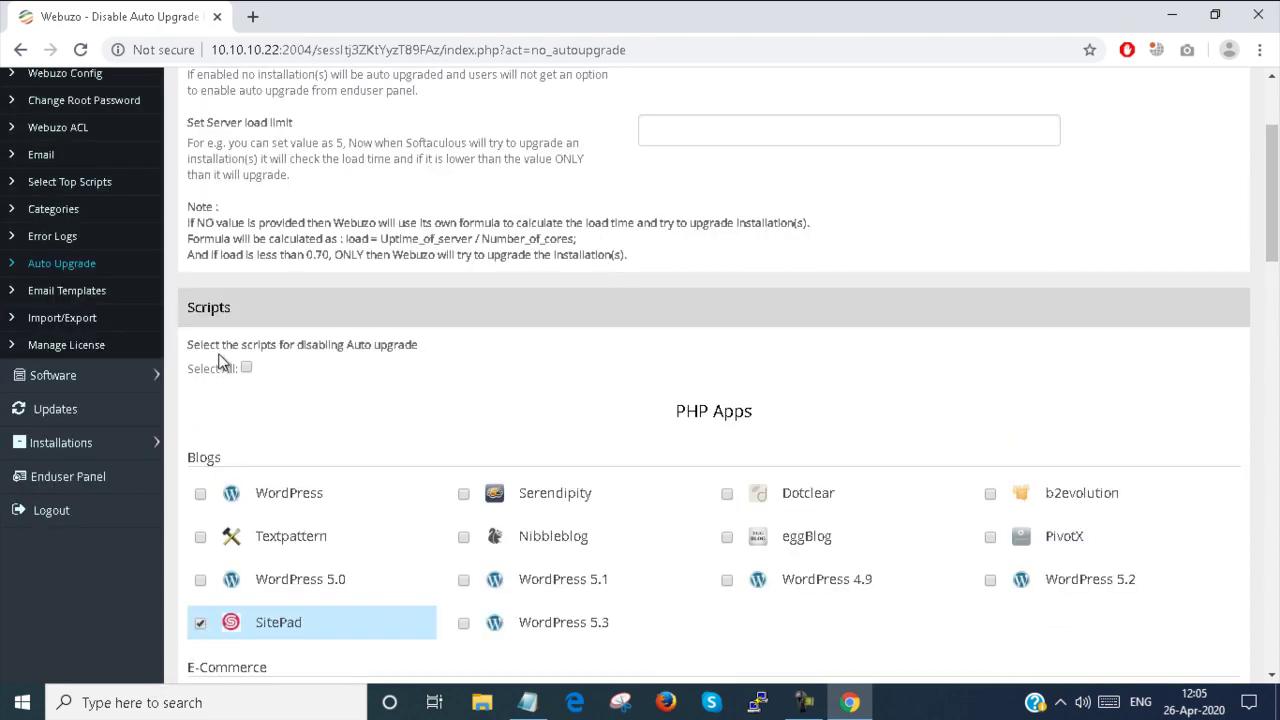
scroll(230, 362, "up", 2)
scroll(237, 362, "down", 3)
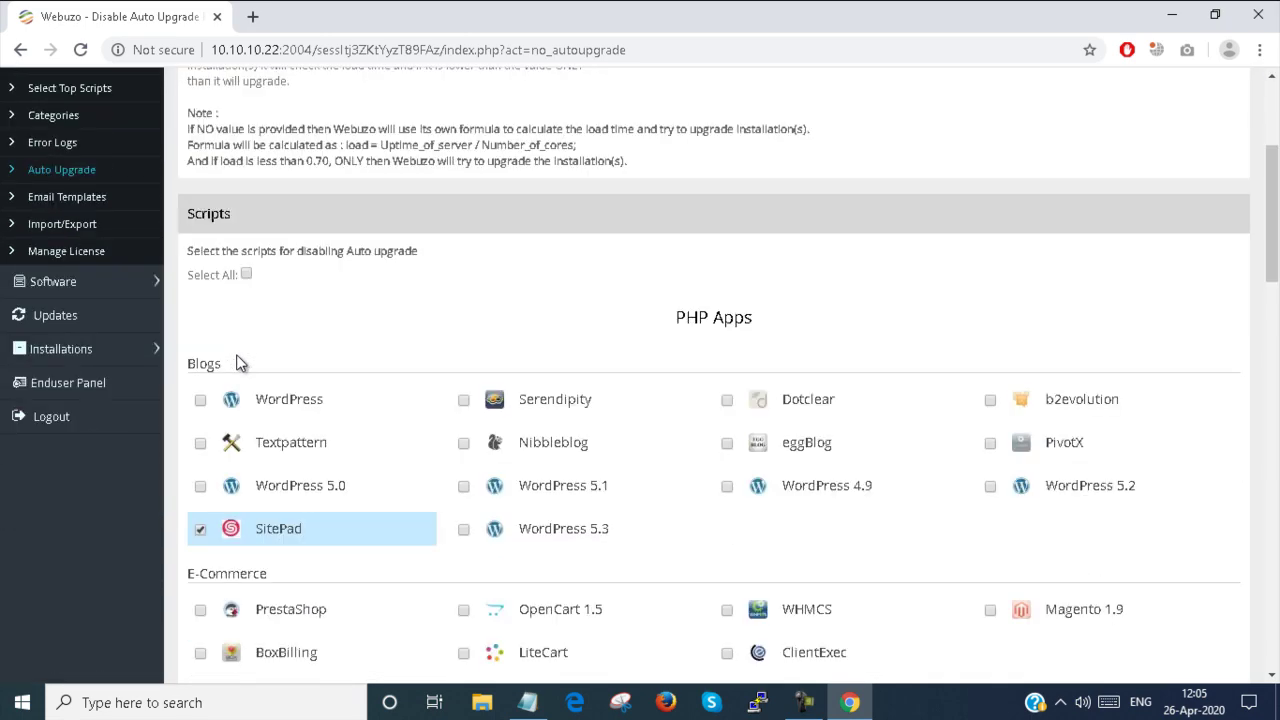
left_click(200, 532)
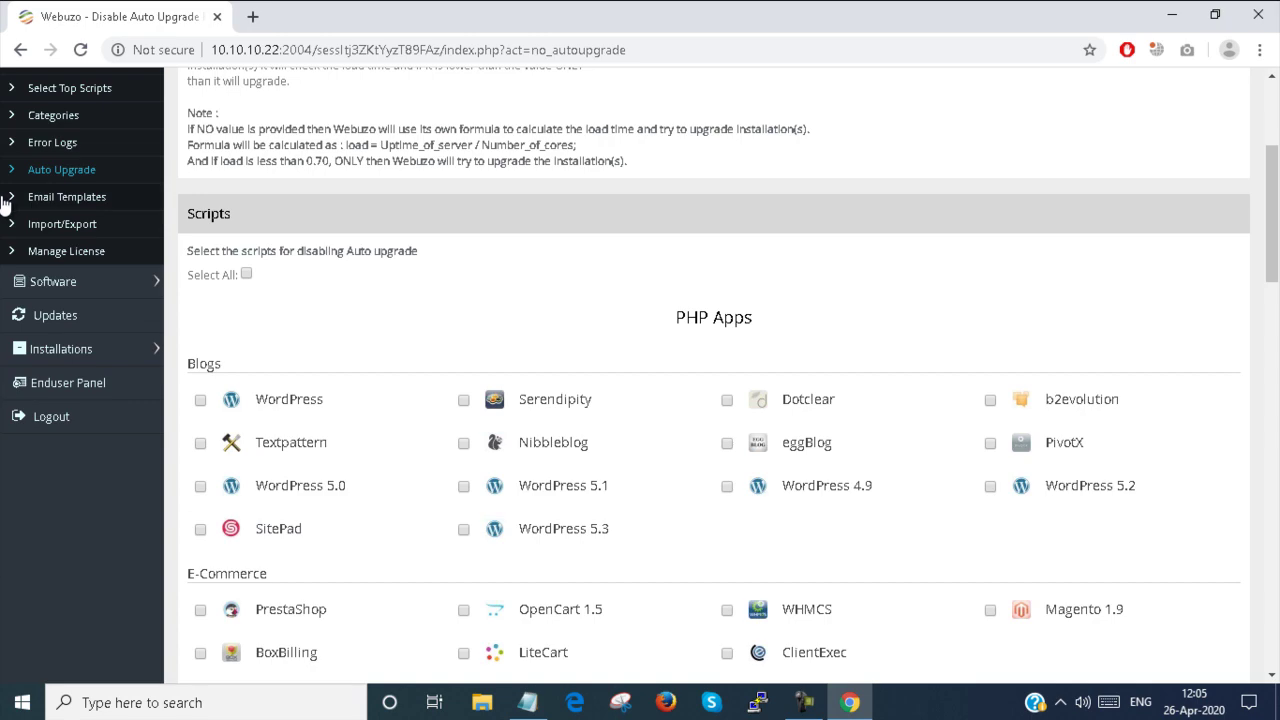
Browse the Email Templates list of installation, backup and upgrade notification templates
left_click(44, 199)
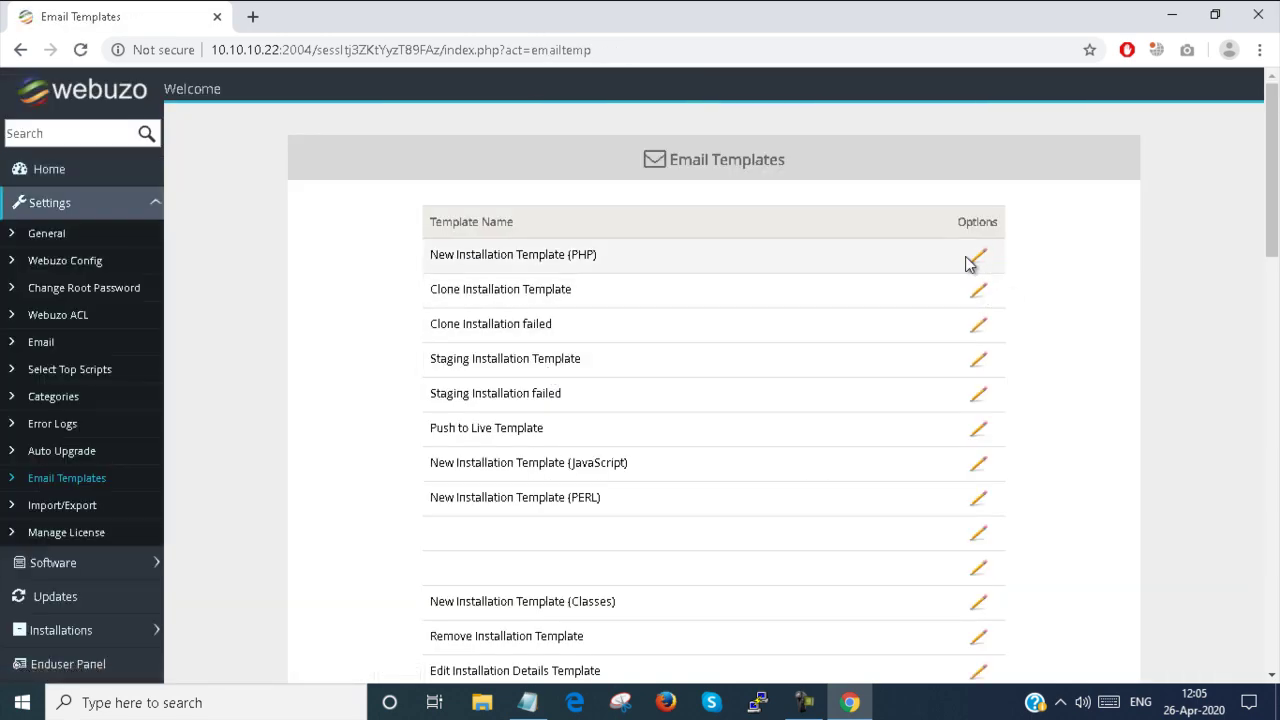
scroll(966, 290, "down", 4)
scroll(963, 297, "down", 7)
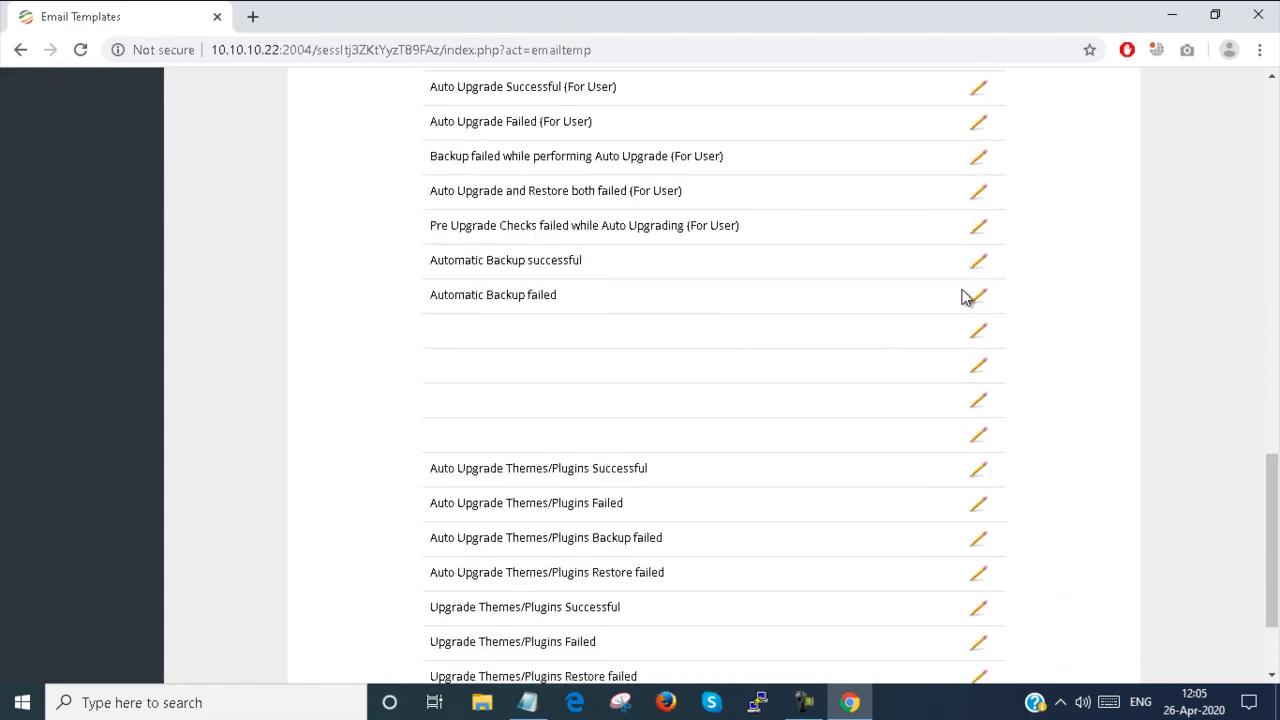
scroll(963, 297, "up", 15)
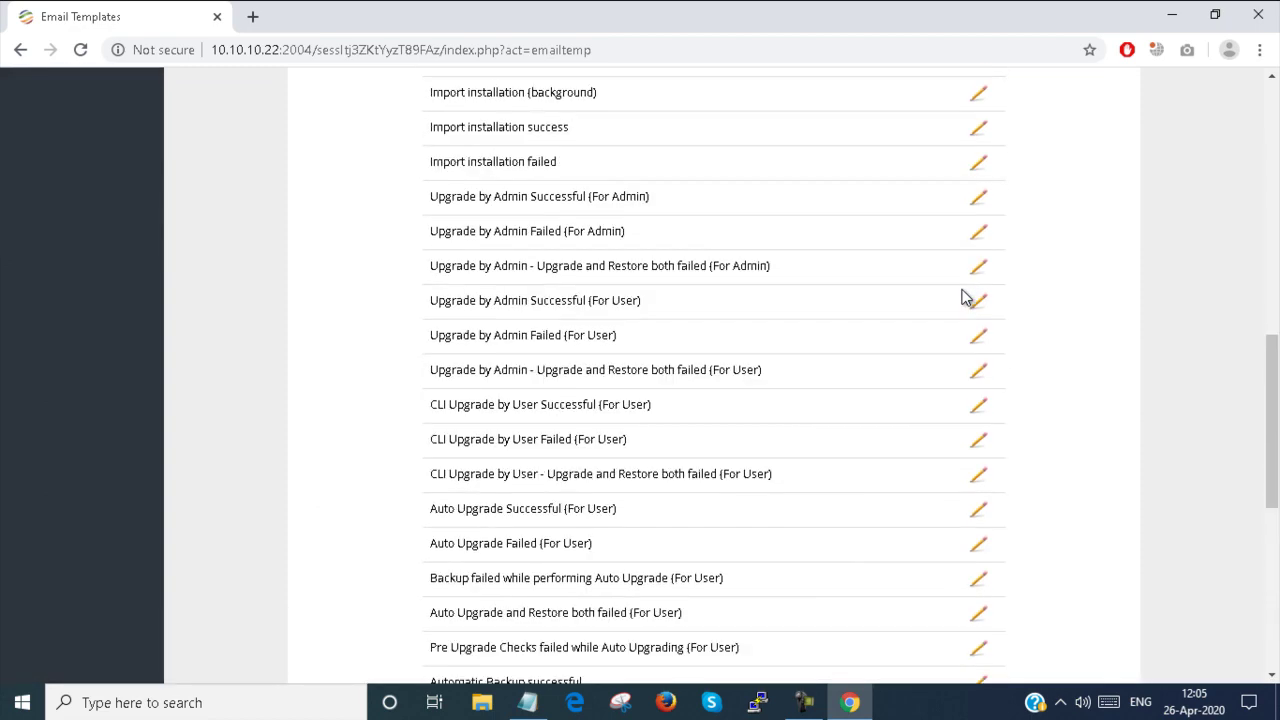
scroll(963, 297, "down", 5)
scroll(963, 297, "down", 10)
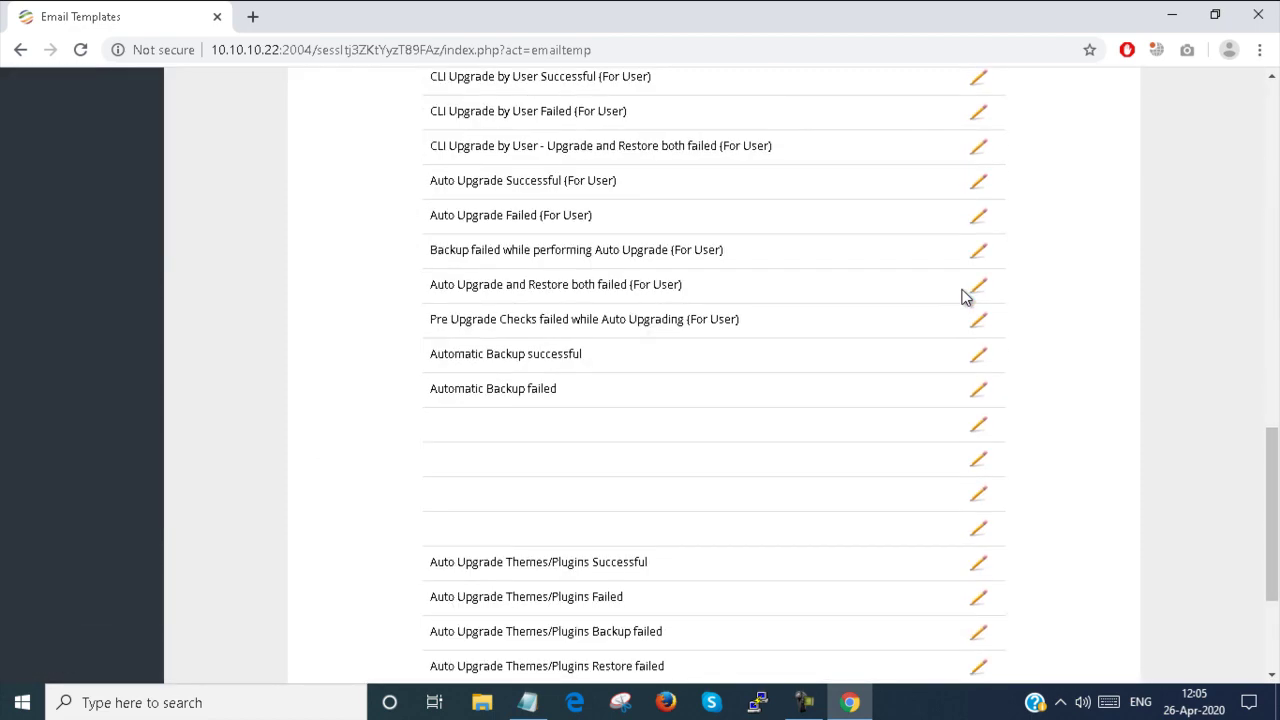
scroll(963, 297, "up", 6)
scroll(963, 297, "up", 10)
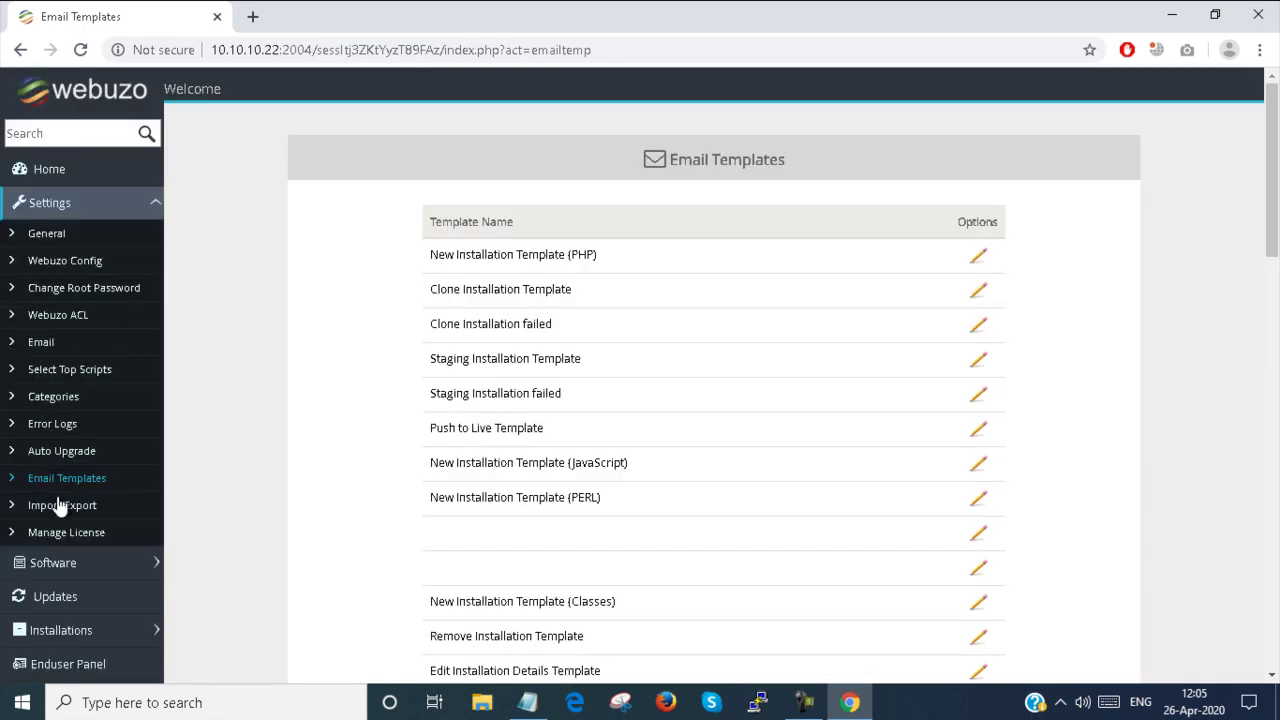
left_click(60, 504)
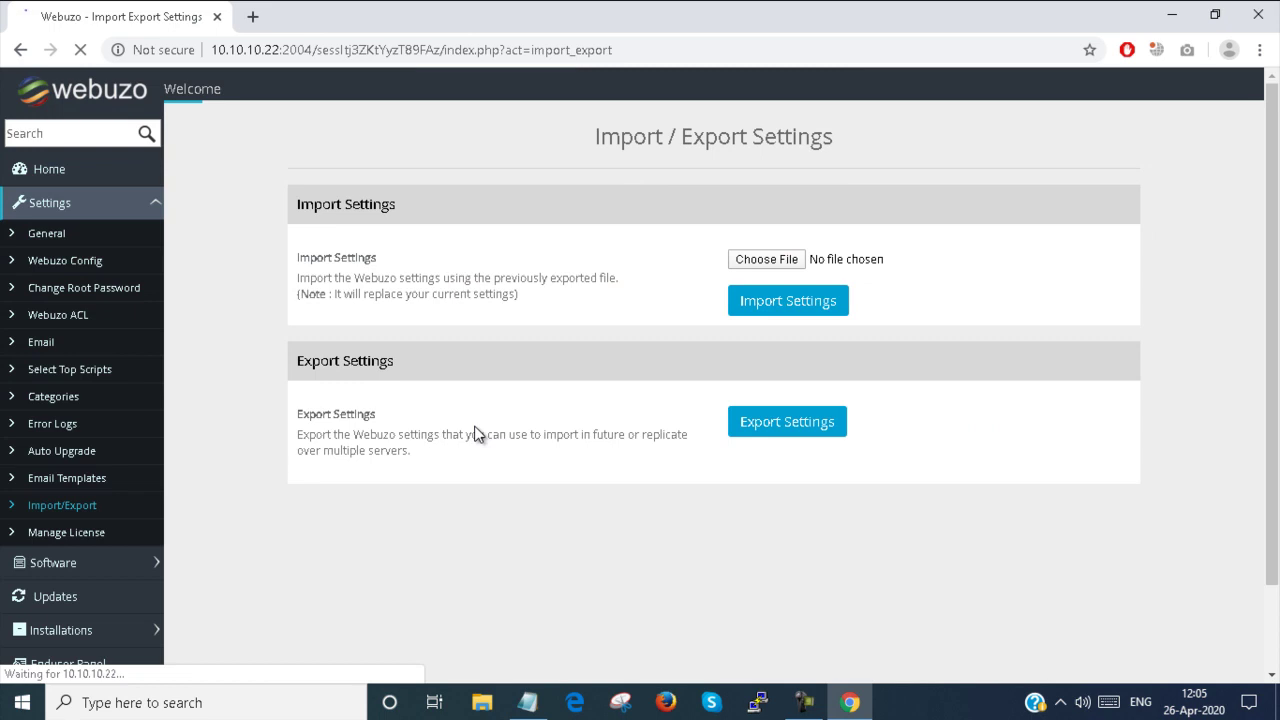
Cancel the import file picker without a file, then export settings as softaculous_settings.zip
left_click(764, 262)
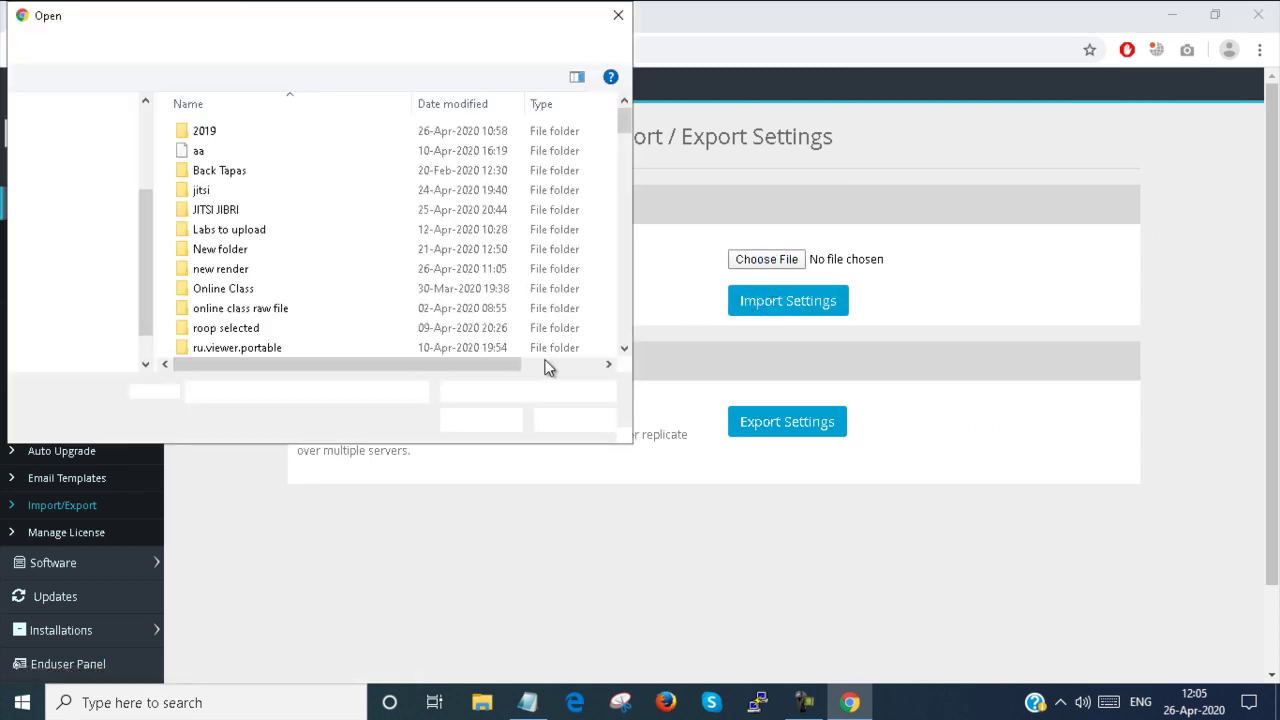
left_click(517, 396)
left_click(517, 396)
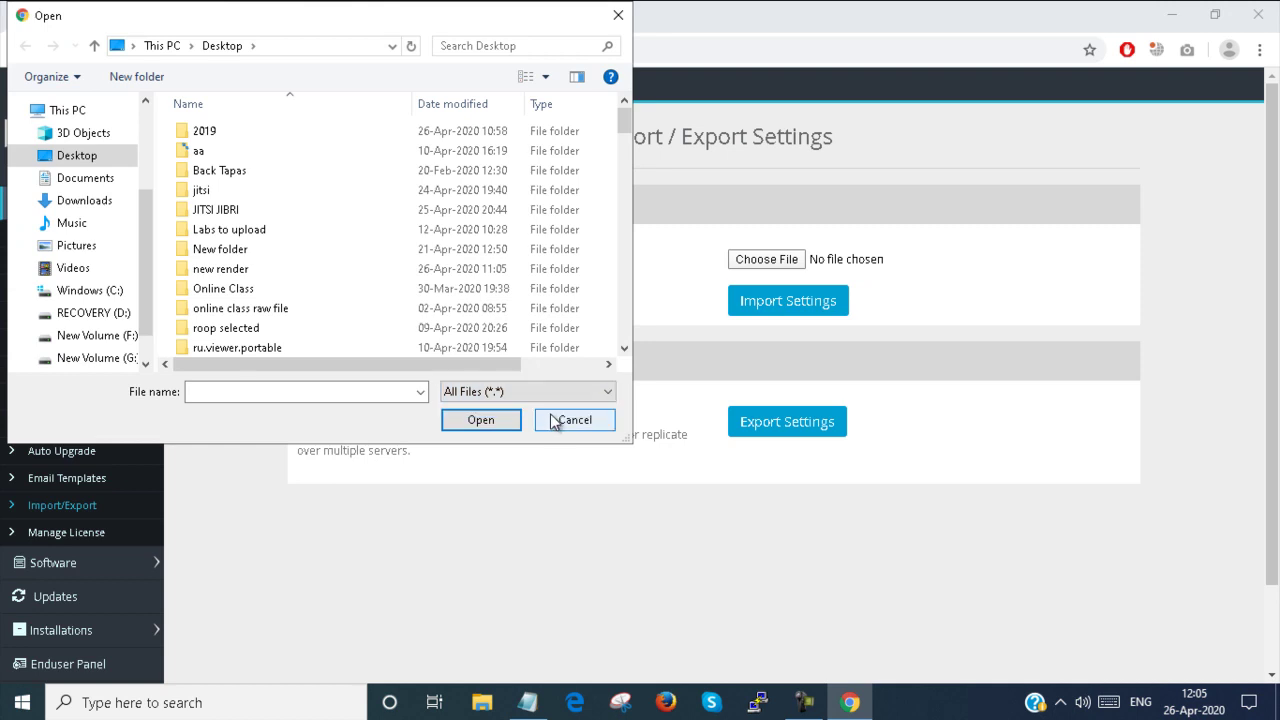
left_click(561, 427)
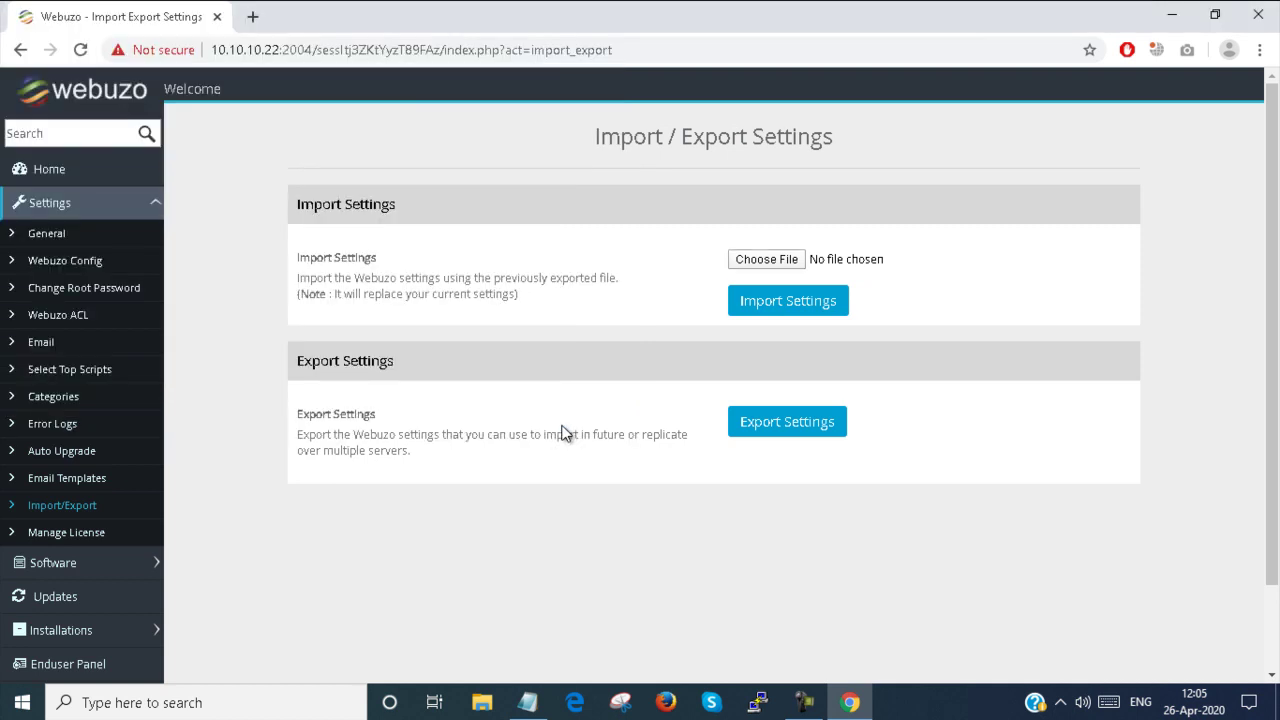
left_click(785, 430)
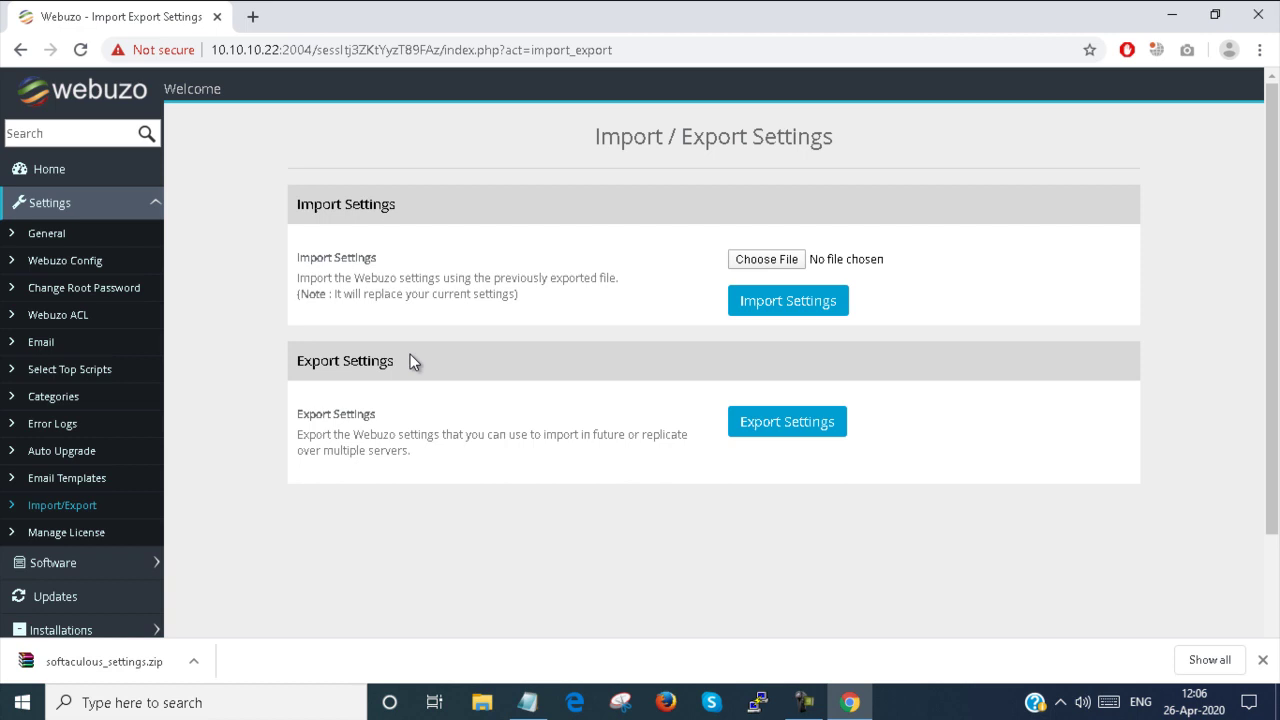
left_click(58, 533)
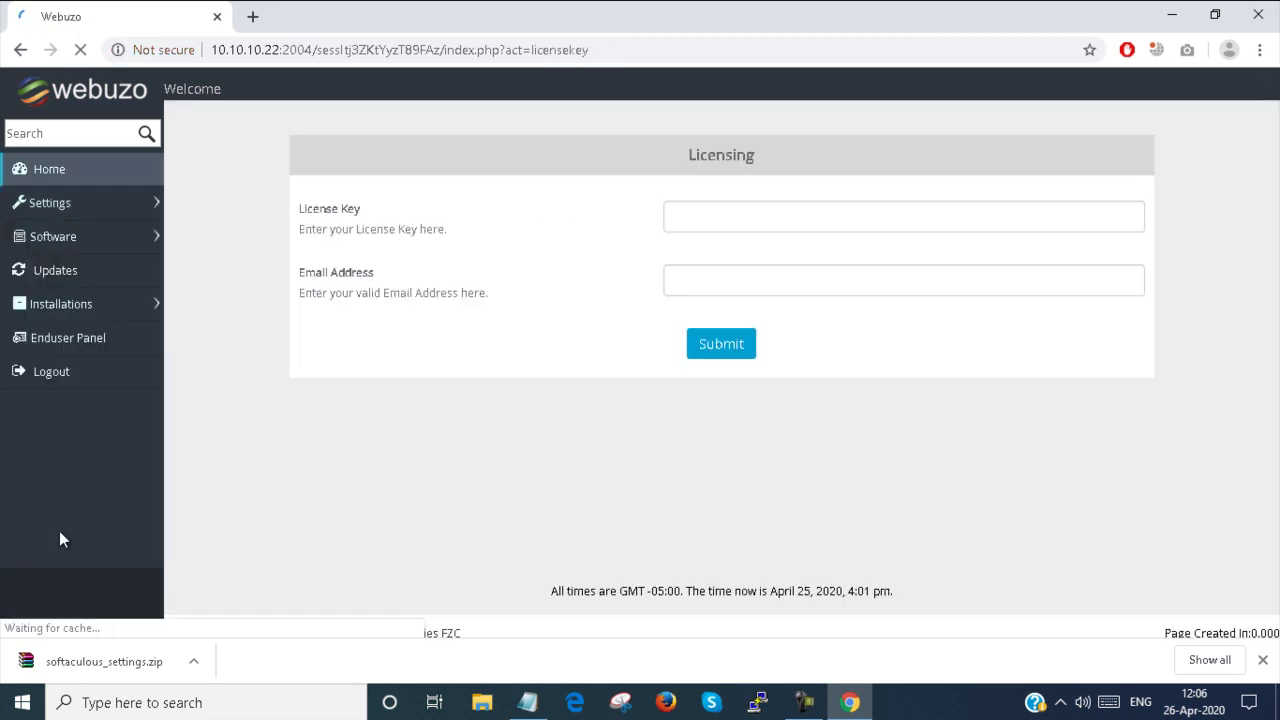
Visit the License Key and Email Address fields, leaving both blank, and expand Software
left_click(767, 210)
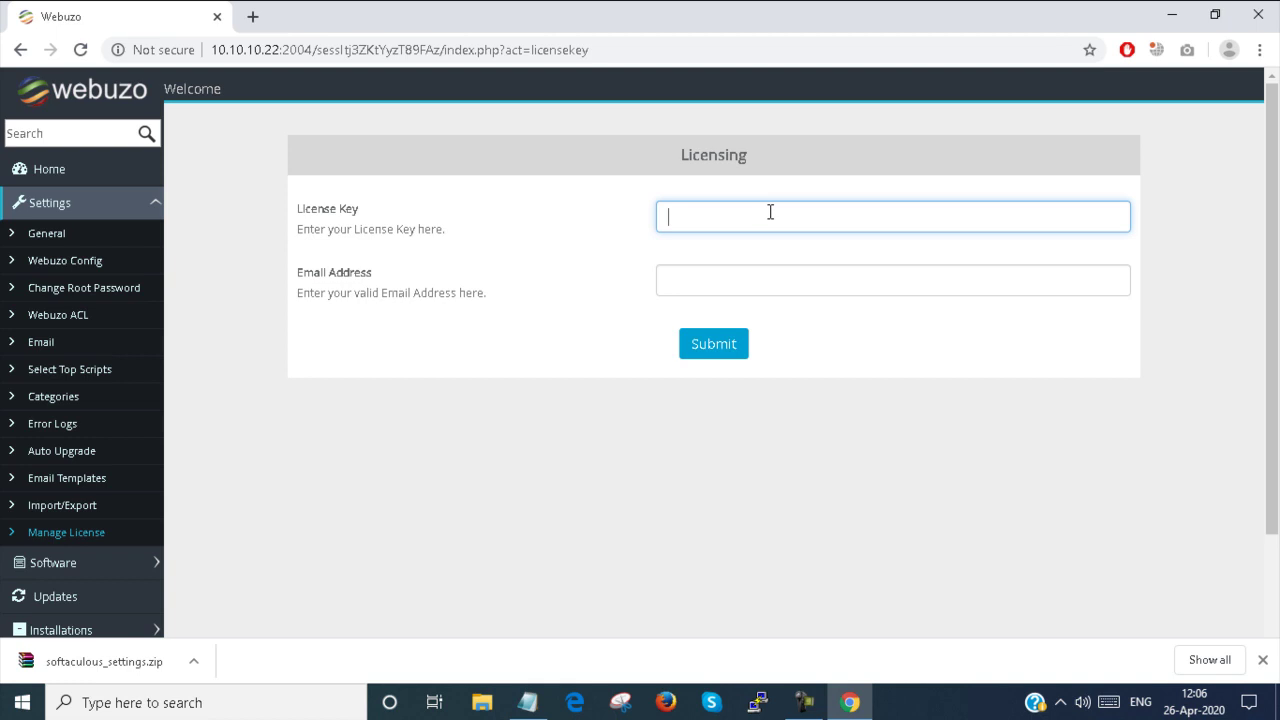
left_click(742, 276)
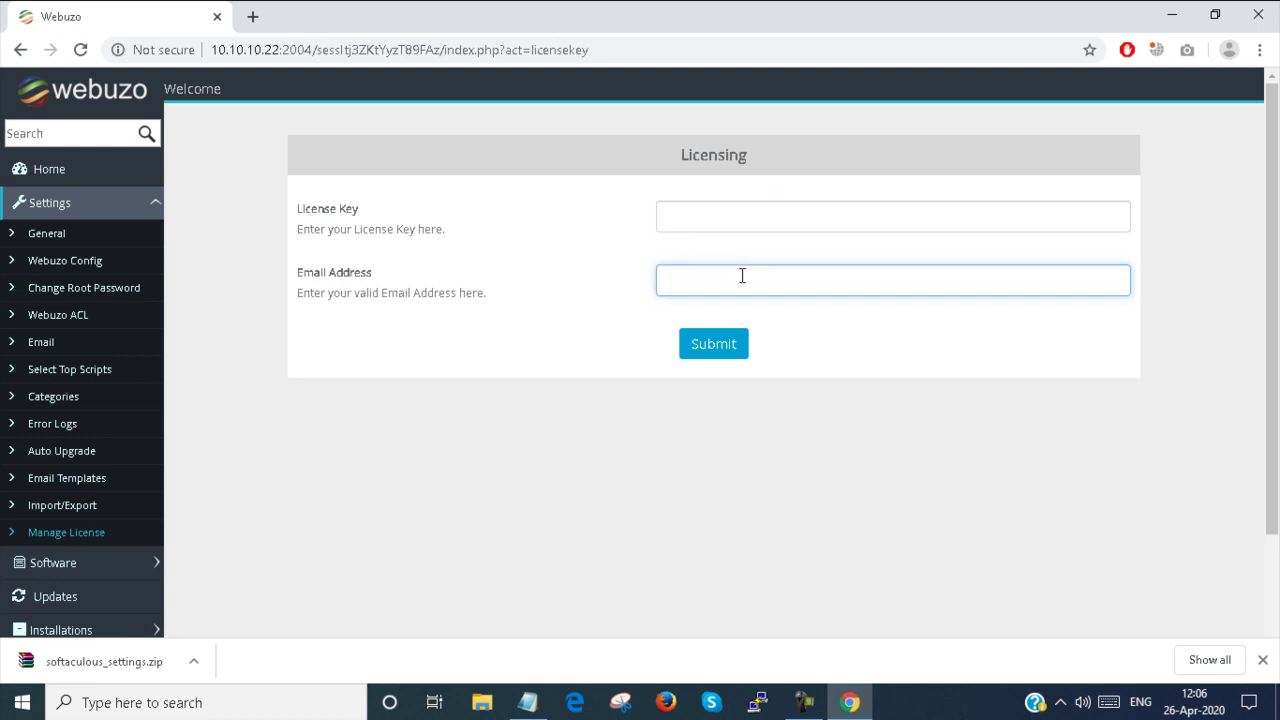
scroll(227, 453, "down", 2)
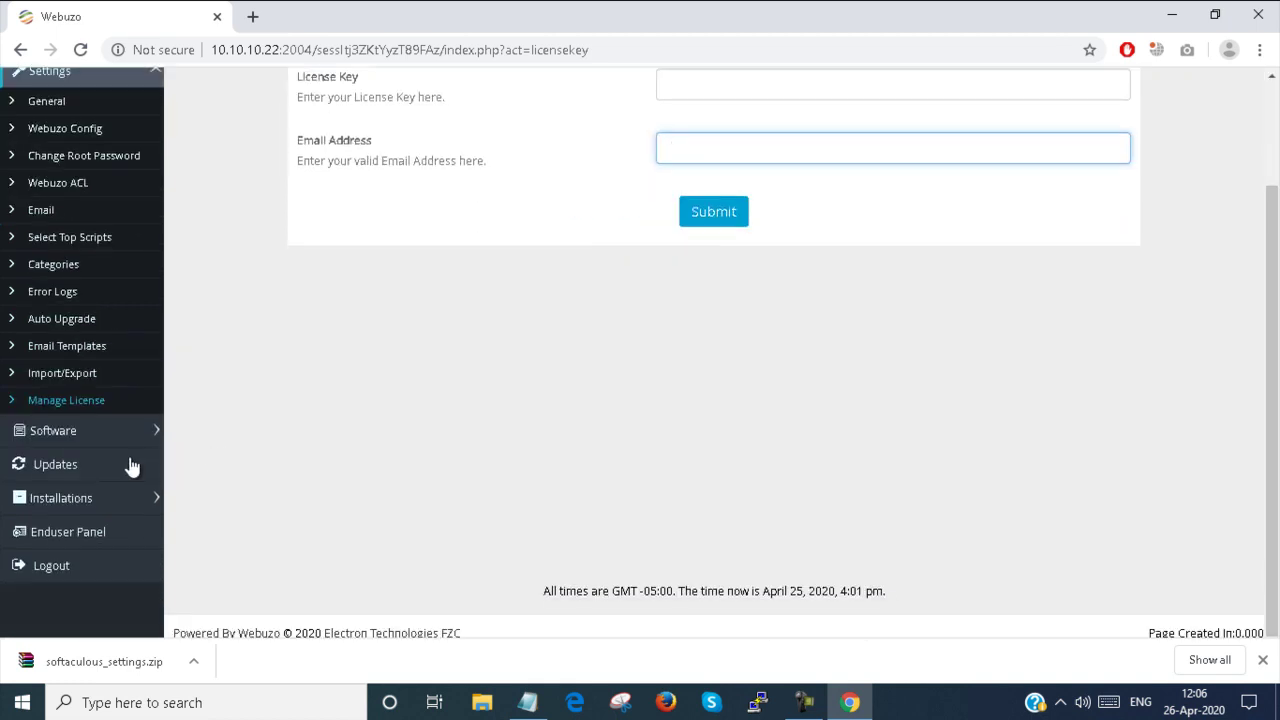
left_click(90, 440)
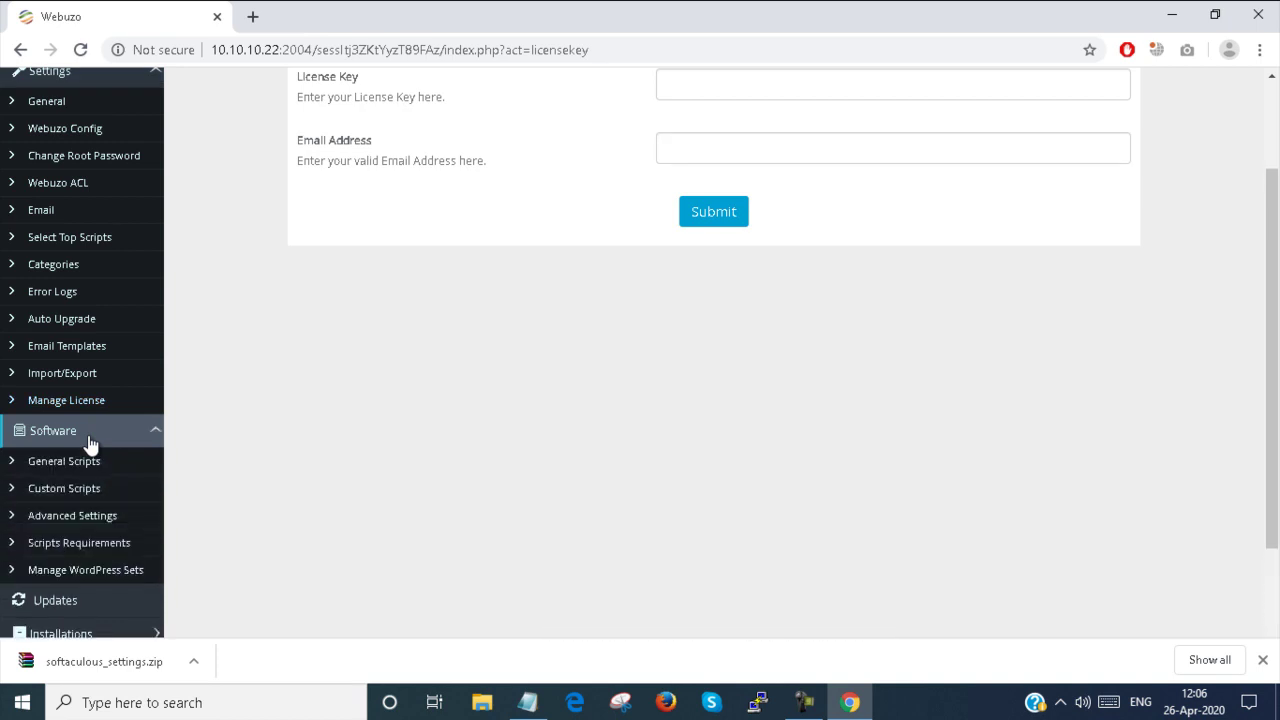
scroll(130, 418, "down", 1)
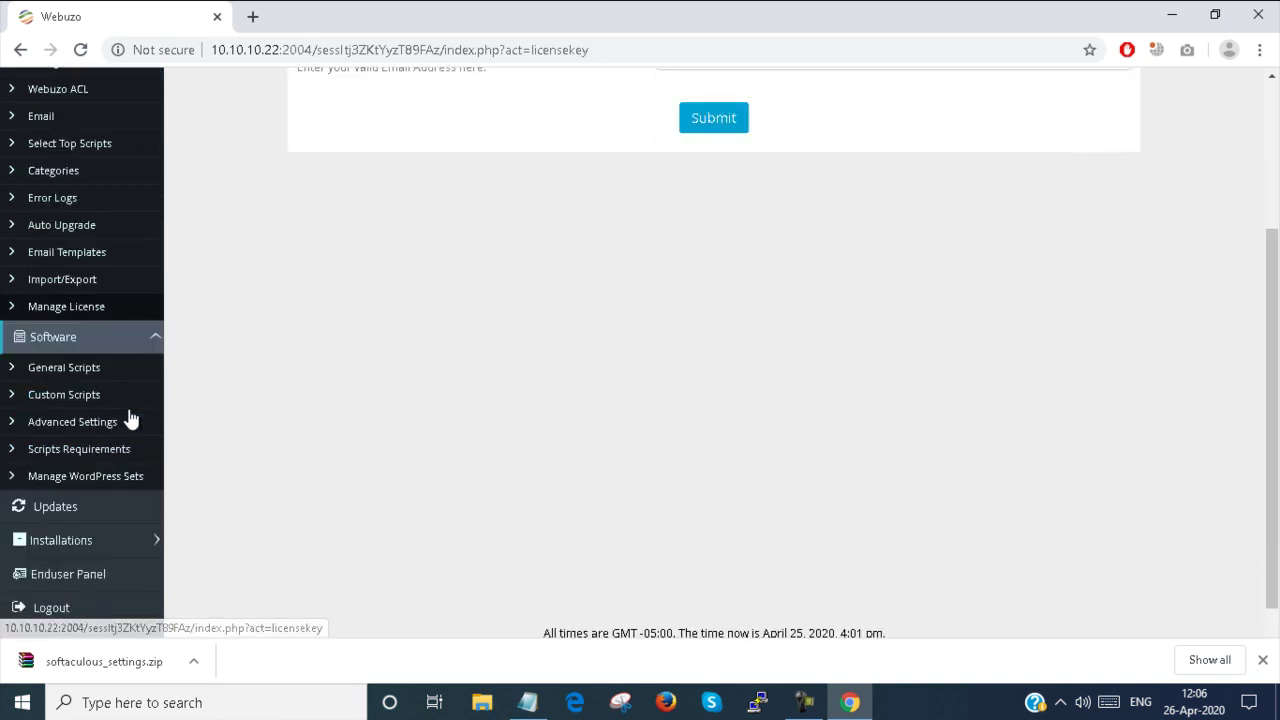
Scroll through the General Scripts list of 492/492 installed scripts, starting with WordPress
left_click(70, 372)
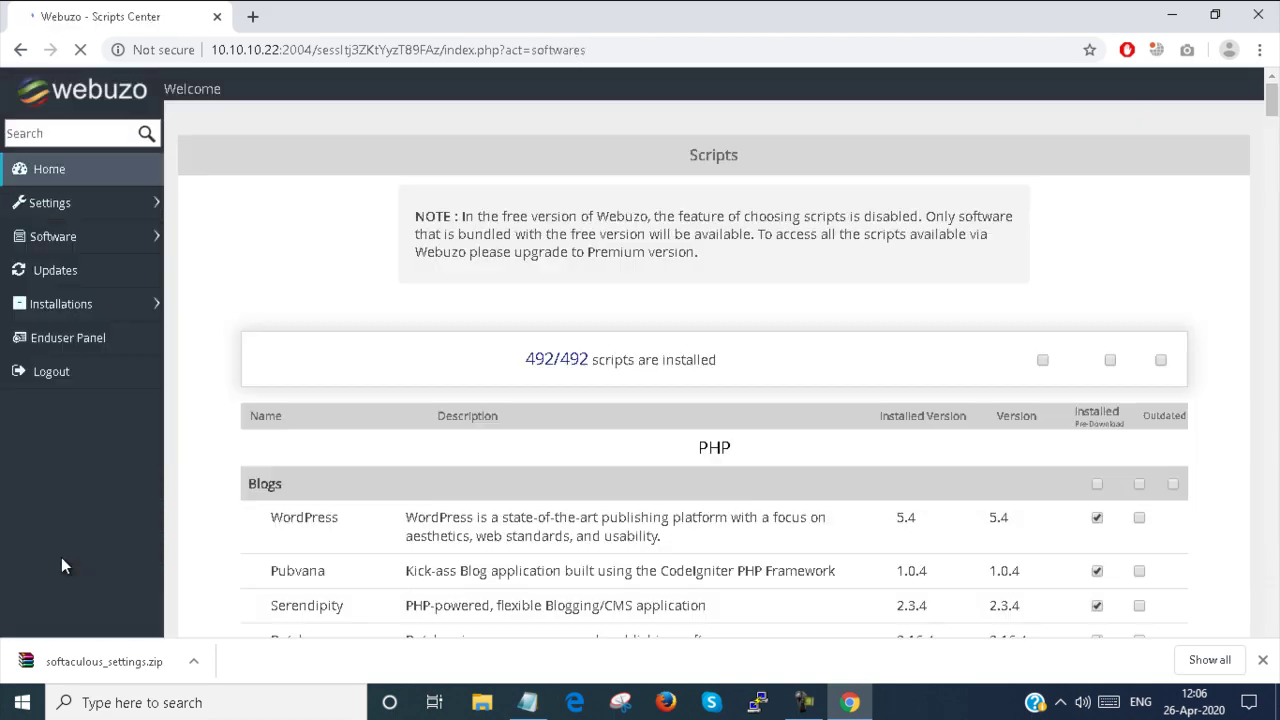
scroll(1010, 395, "down", 2)
scroll(1010, 395, "down", 15)
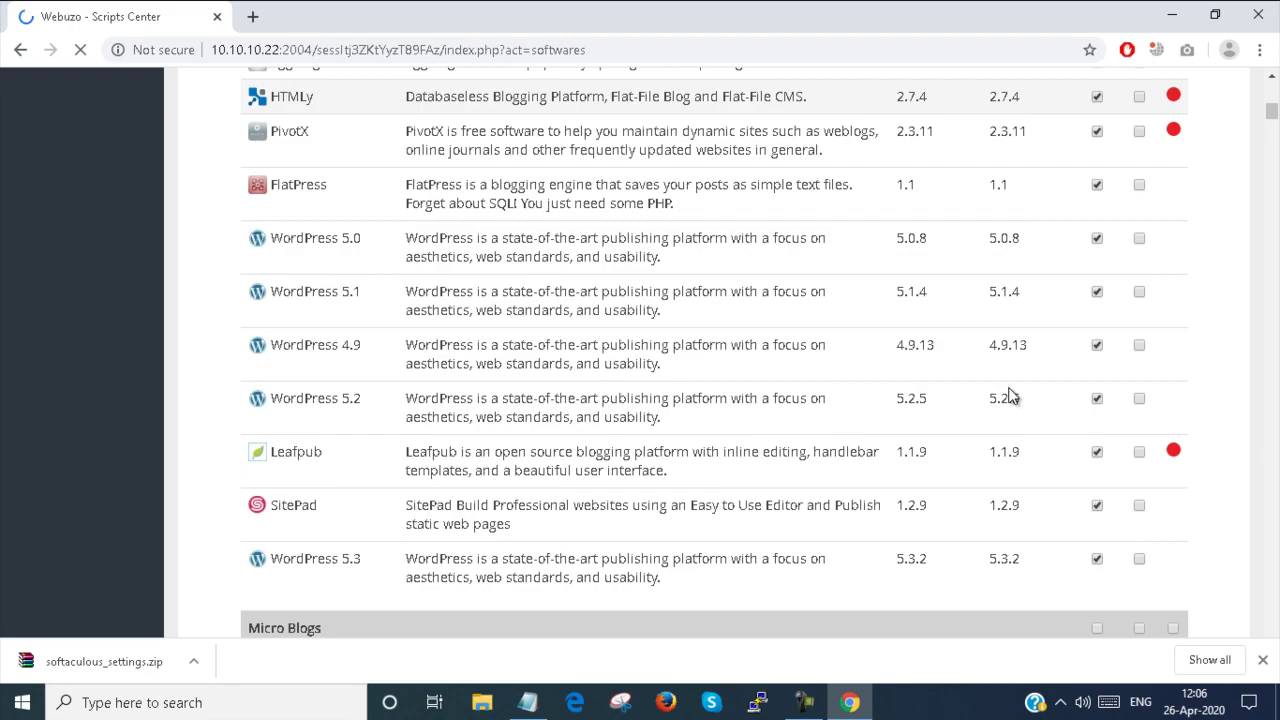
scroll(1010, 395, "down", 20)
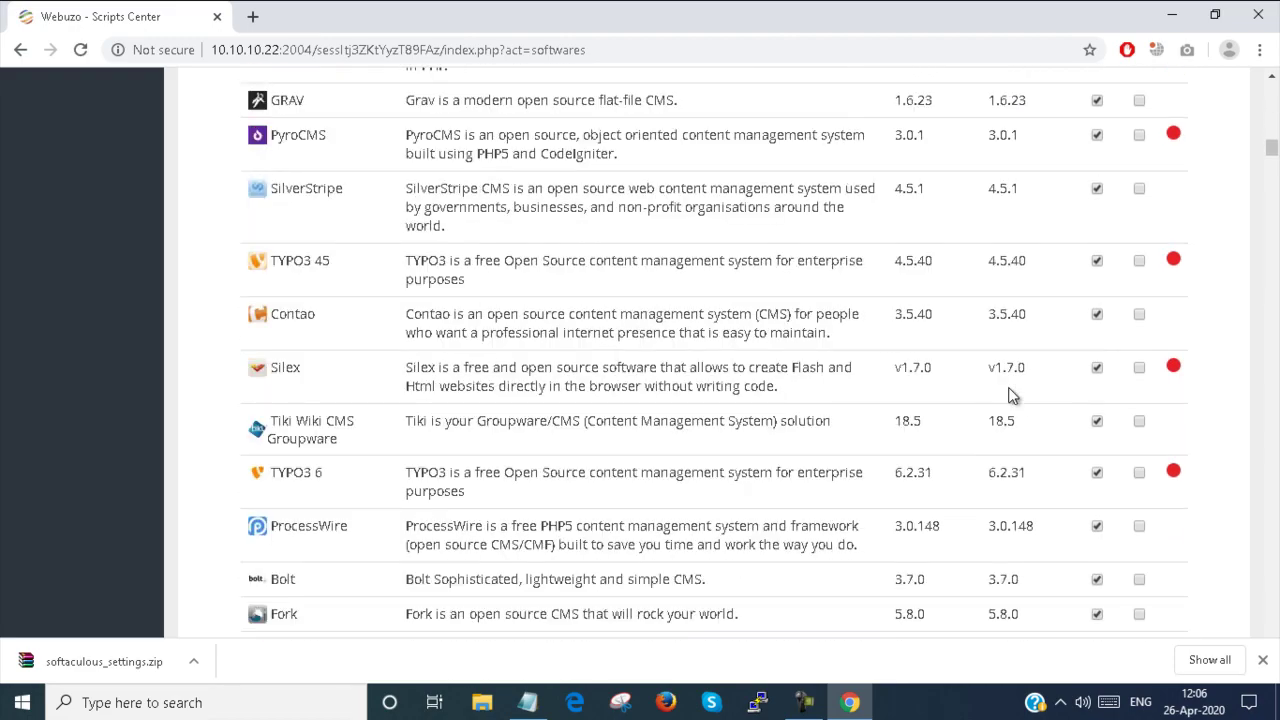
scroll(1010, 395, "down", 15)
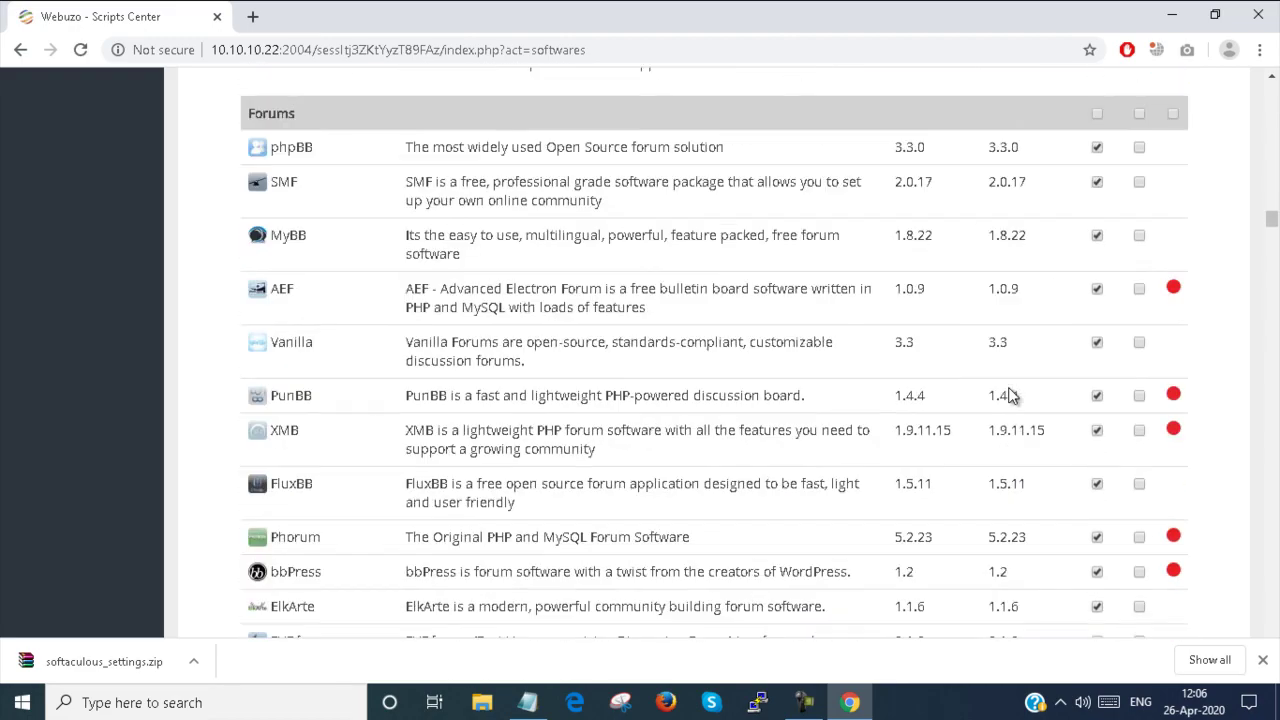
scroll(88, 321, "up", 12)
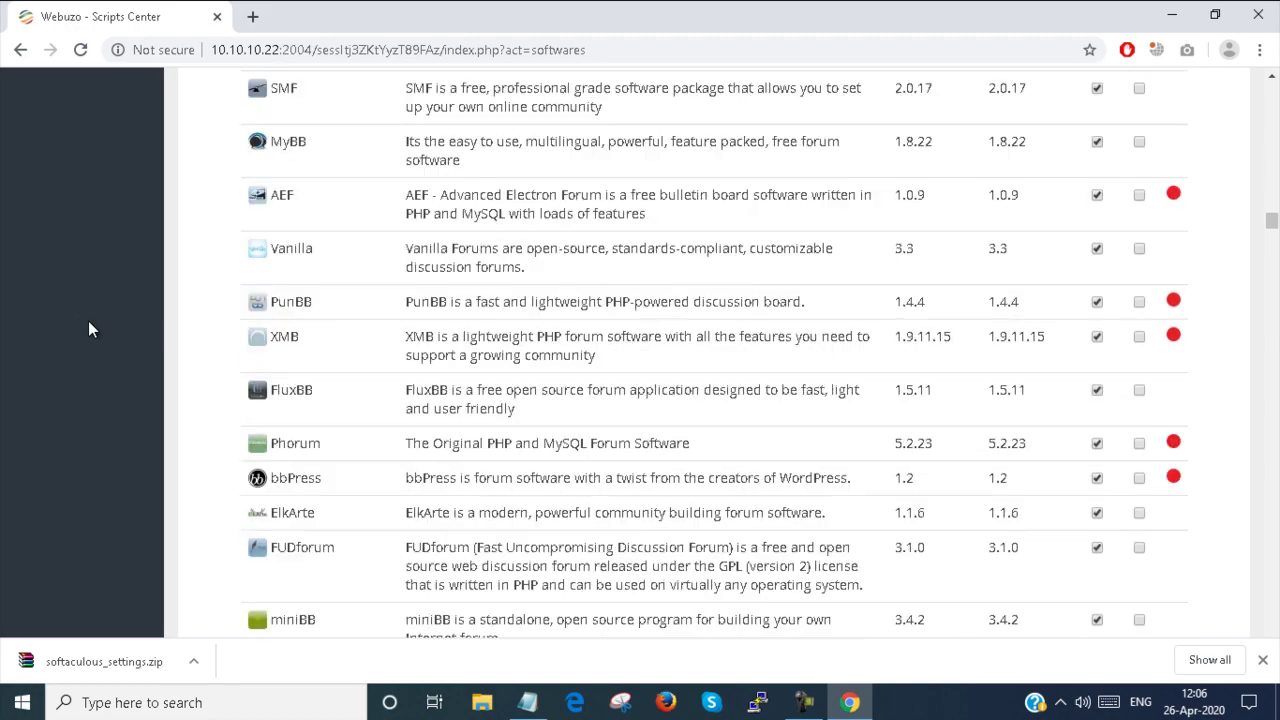
scroll(90, 324, "up", 3)
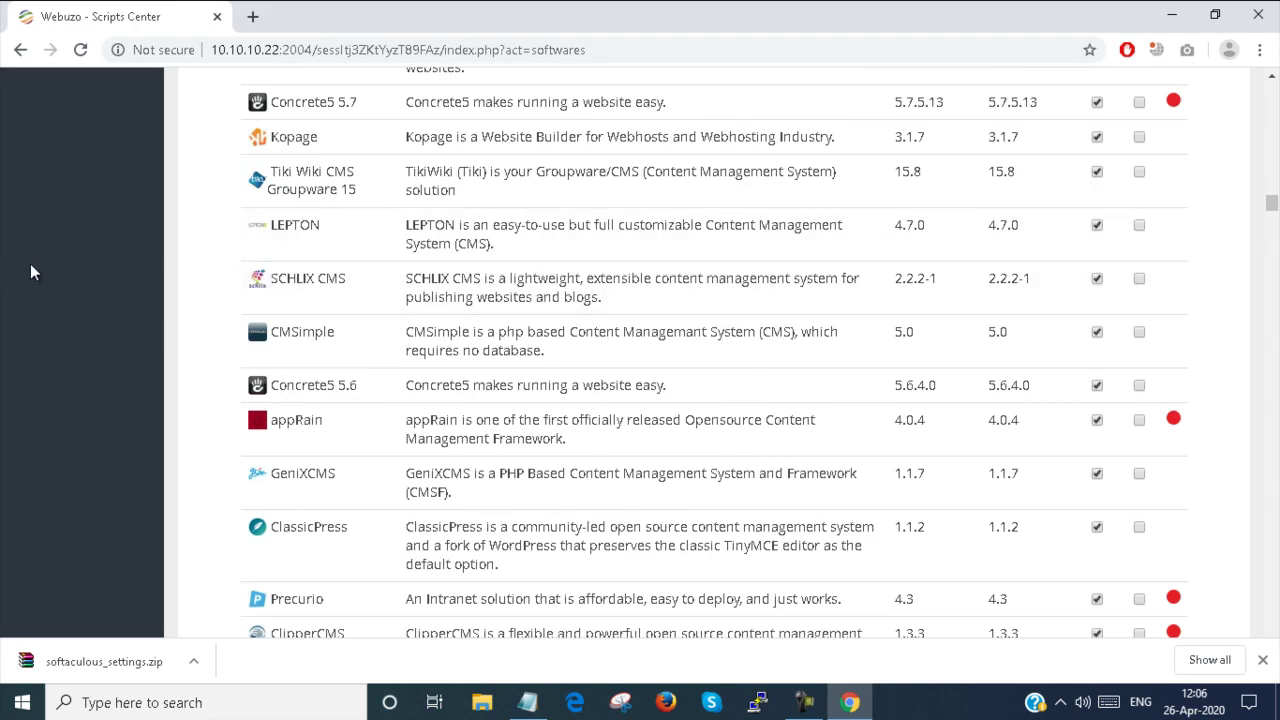
scroll(46, 267, "up", 8)
scroll(47, 267, "up", 15)
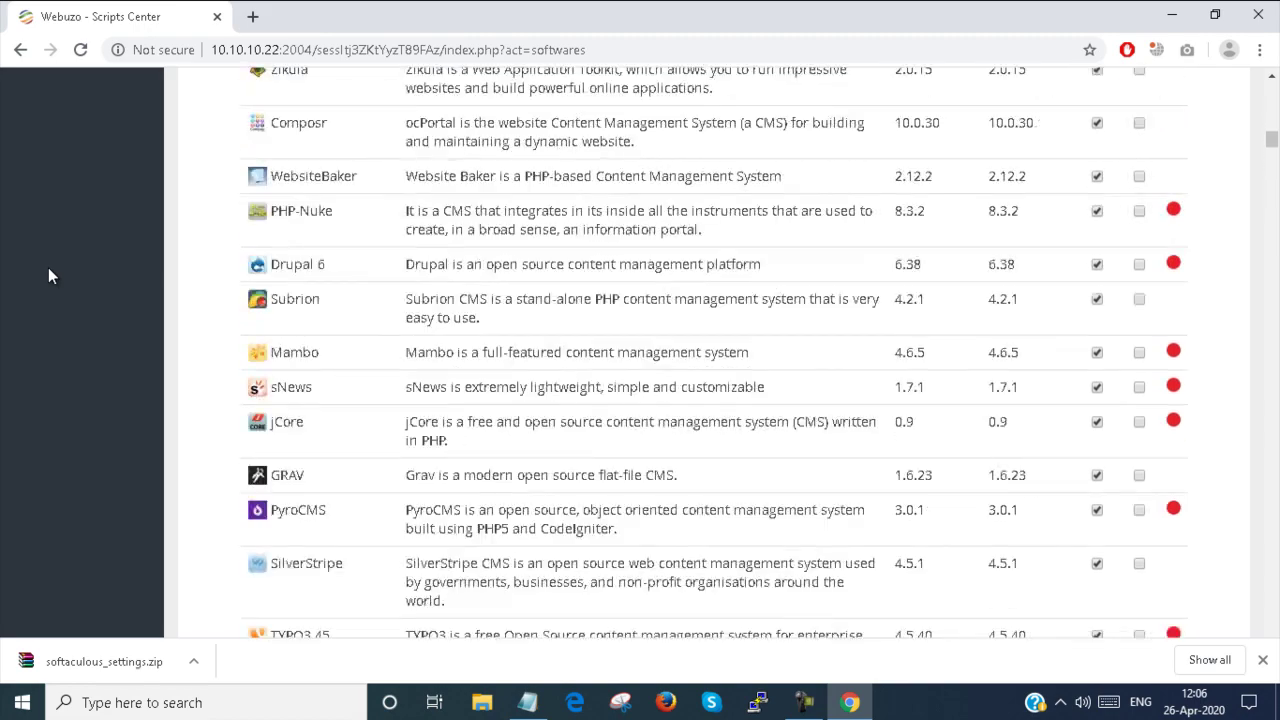
scroll(48, 267, "up", 2)
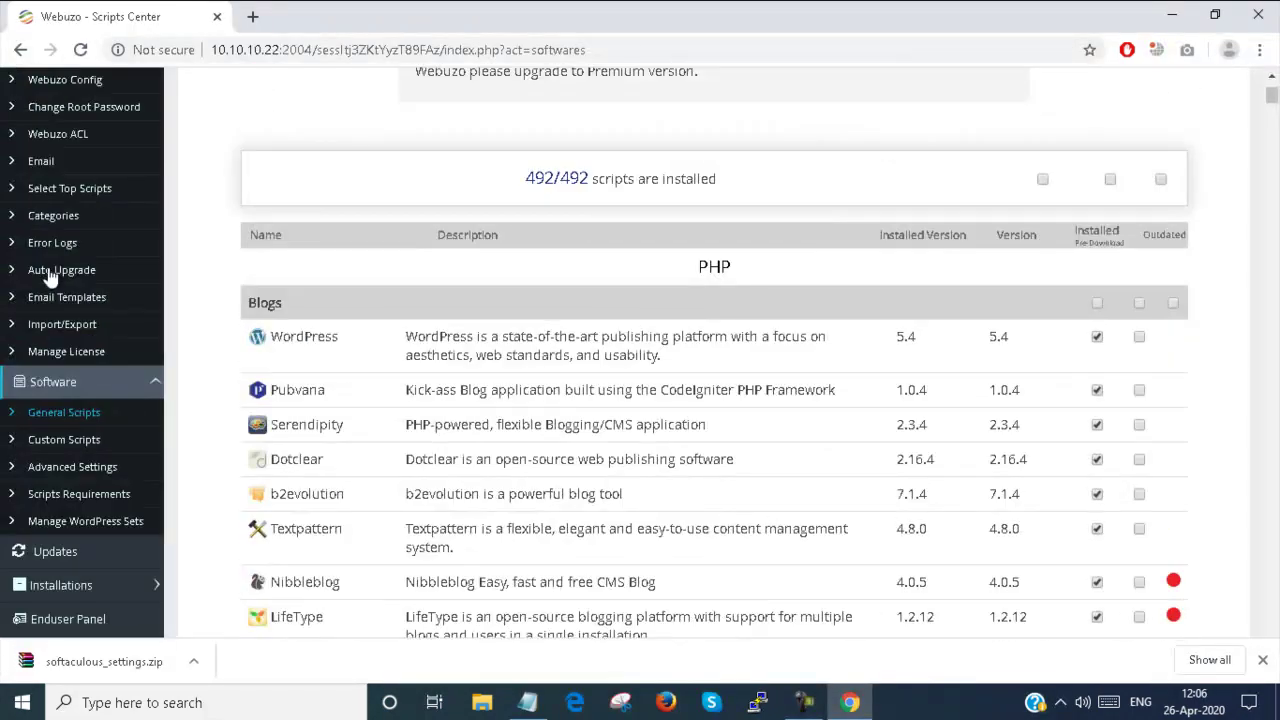
left_click(58, 440)
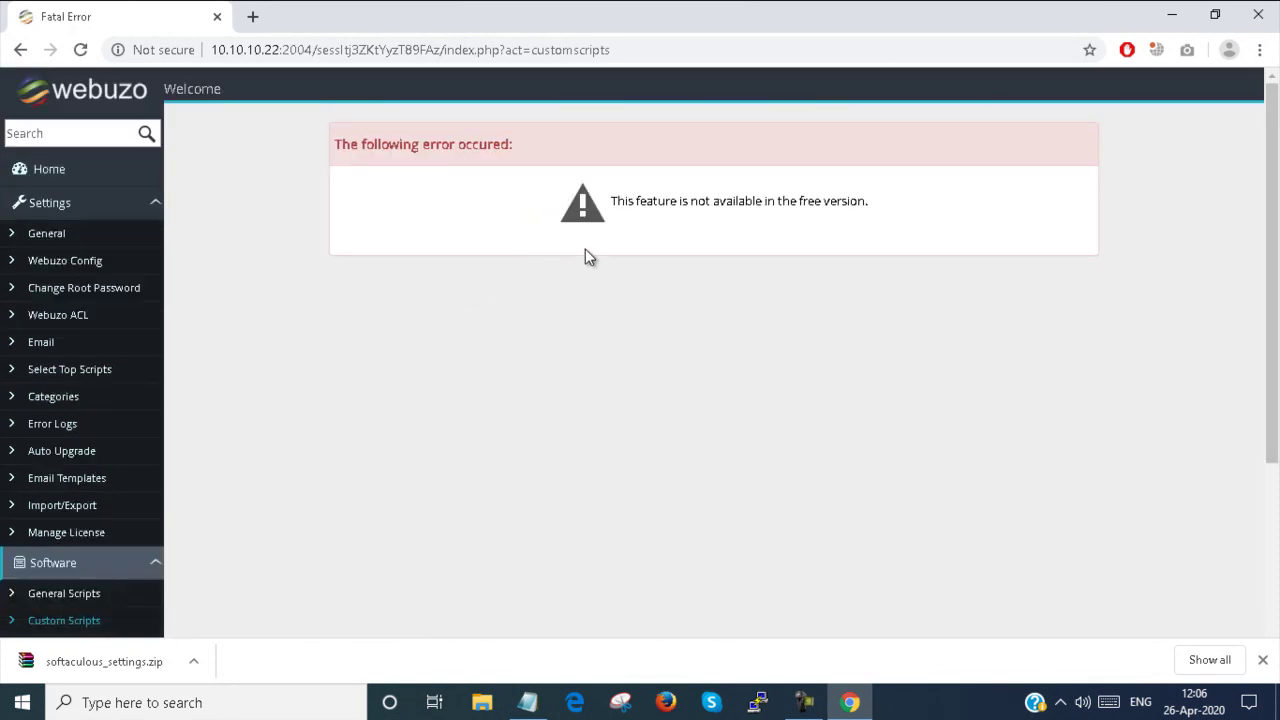
Check the Custom Scripts free-version error and move on to Advanced Settings
scroll(585, 257, "down", 2)
scroll(585, 257, "up", 2)
scroll(372, 229, "down", 3)
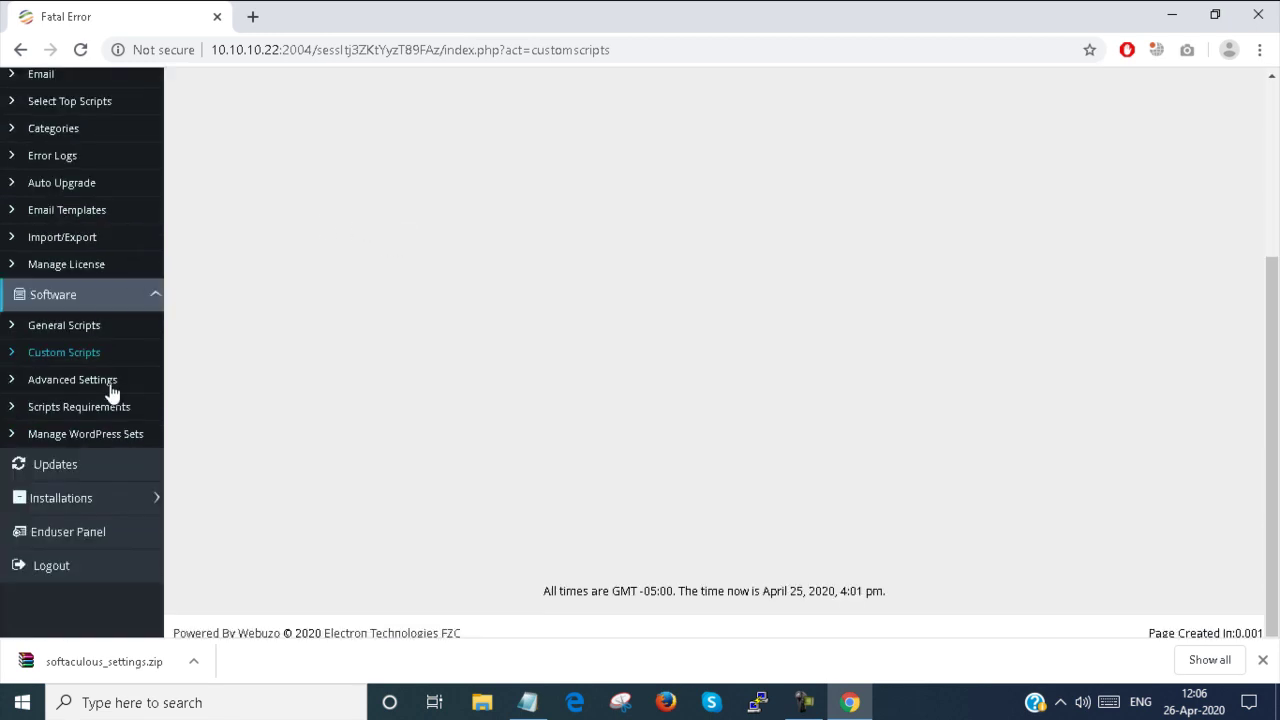
left_click(110, 384)
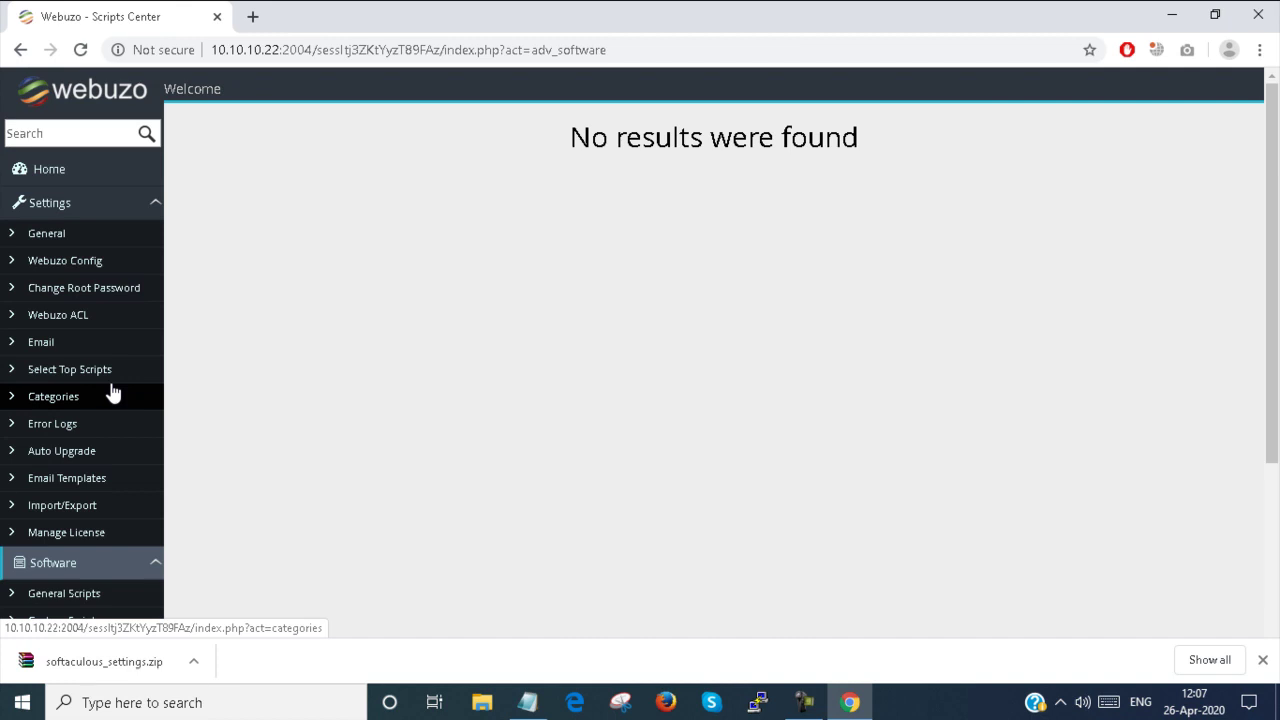
Browse Scripts Requirements for PHP version and extension needs, selecting the Moodle 2.6 name
scroll(110, 391, "down", 2)
scroll(522, 430, "up", 2)
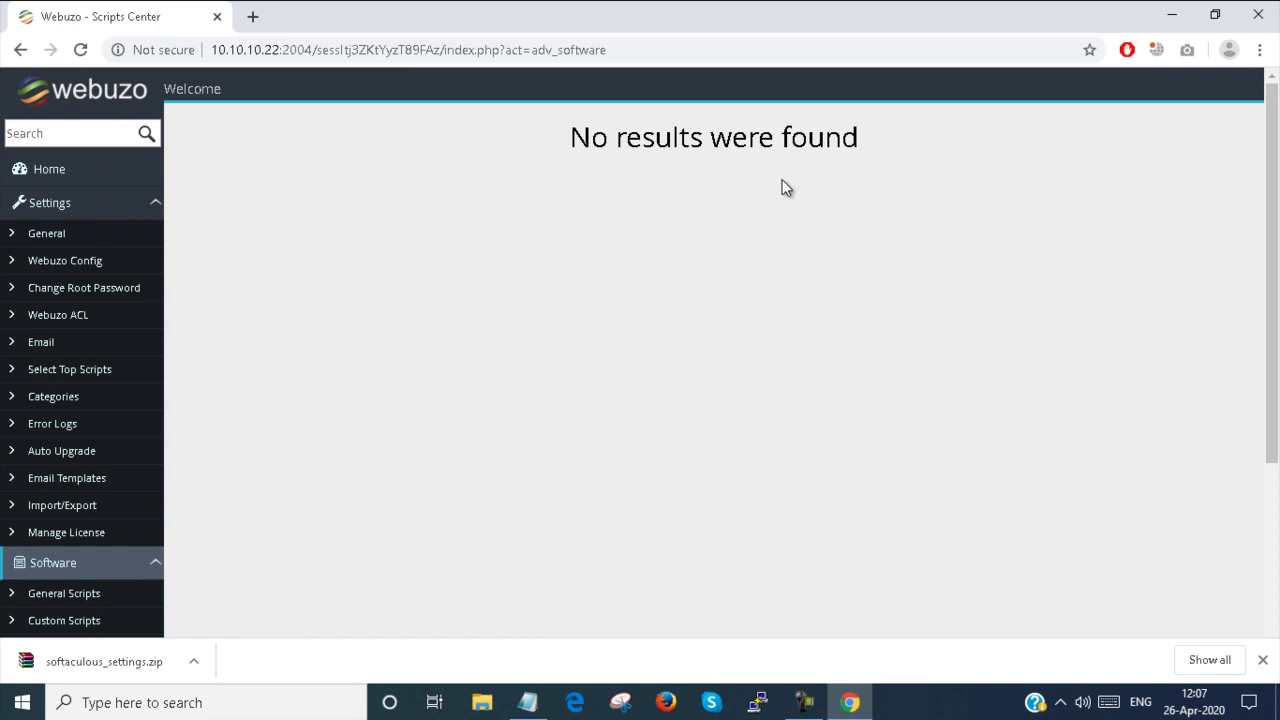
scroll(379, 393, "down", 3)
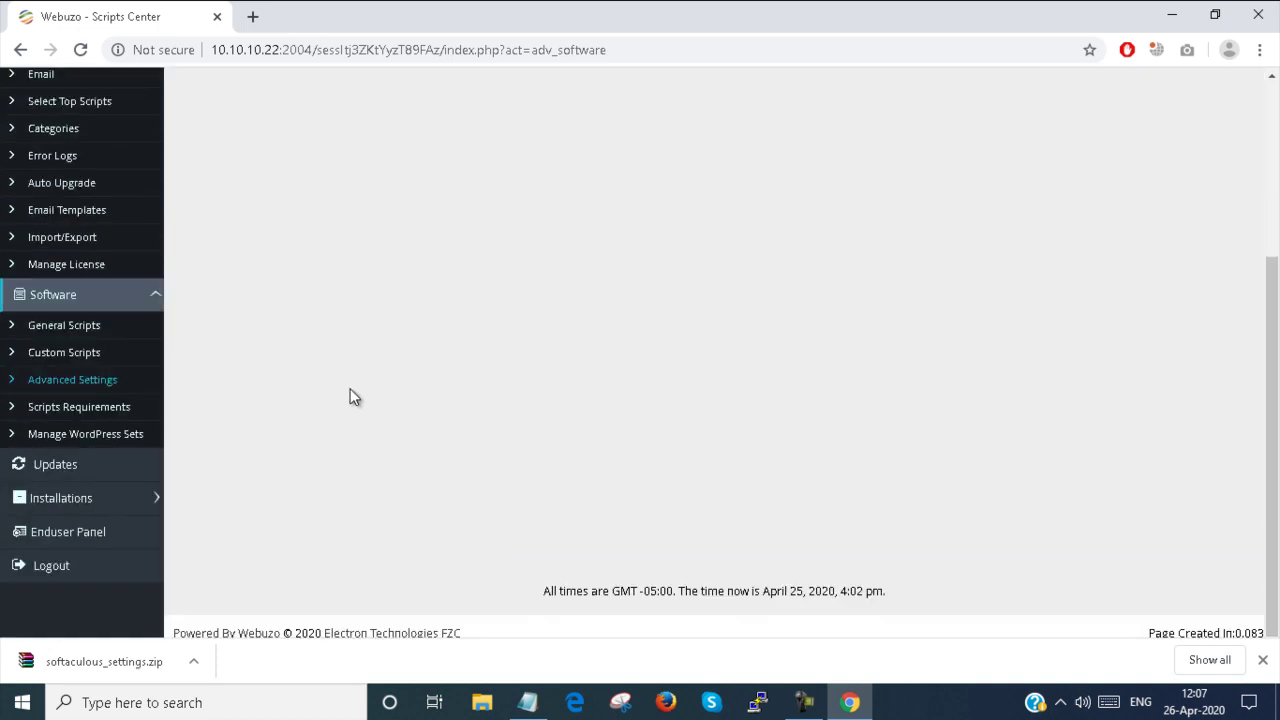
left_click(62, 408)
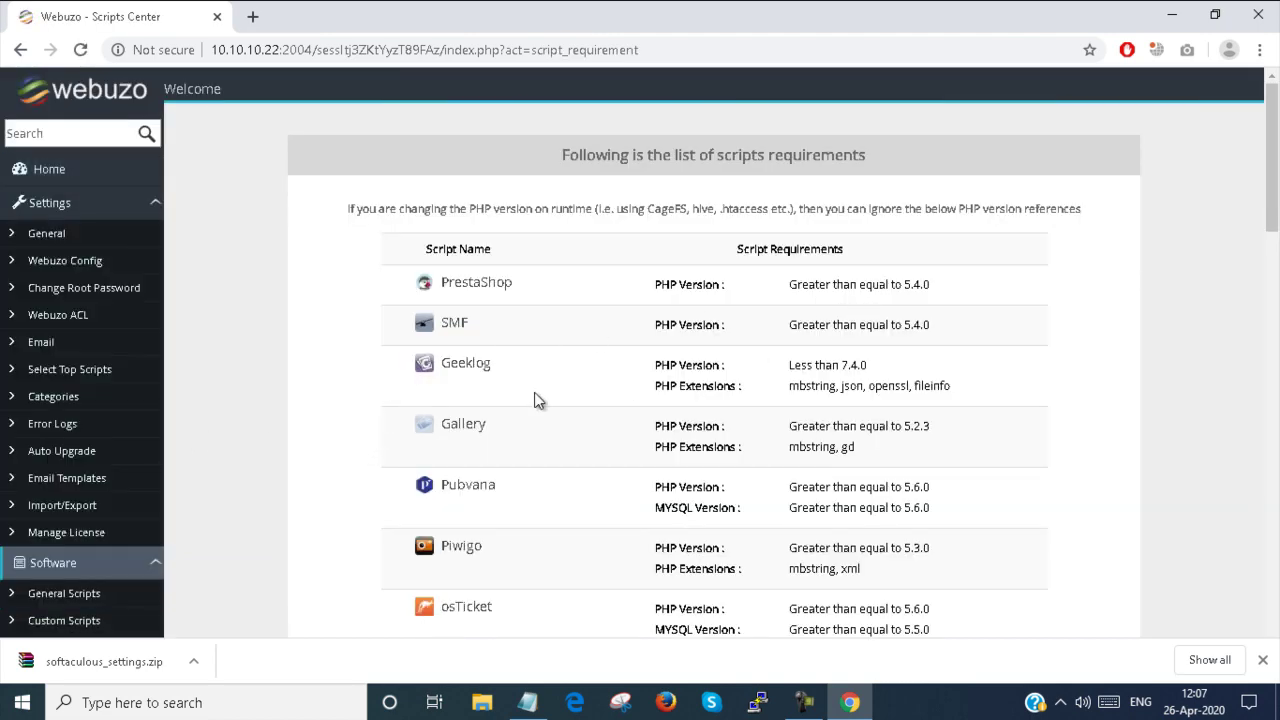
scroll(534, 400, "down", 20)
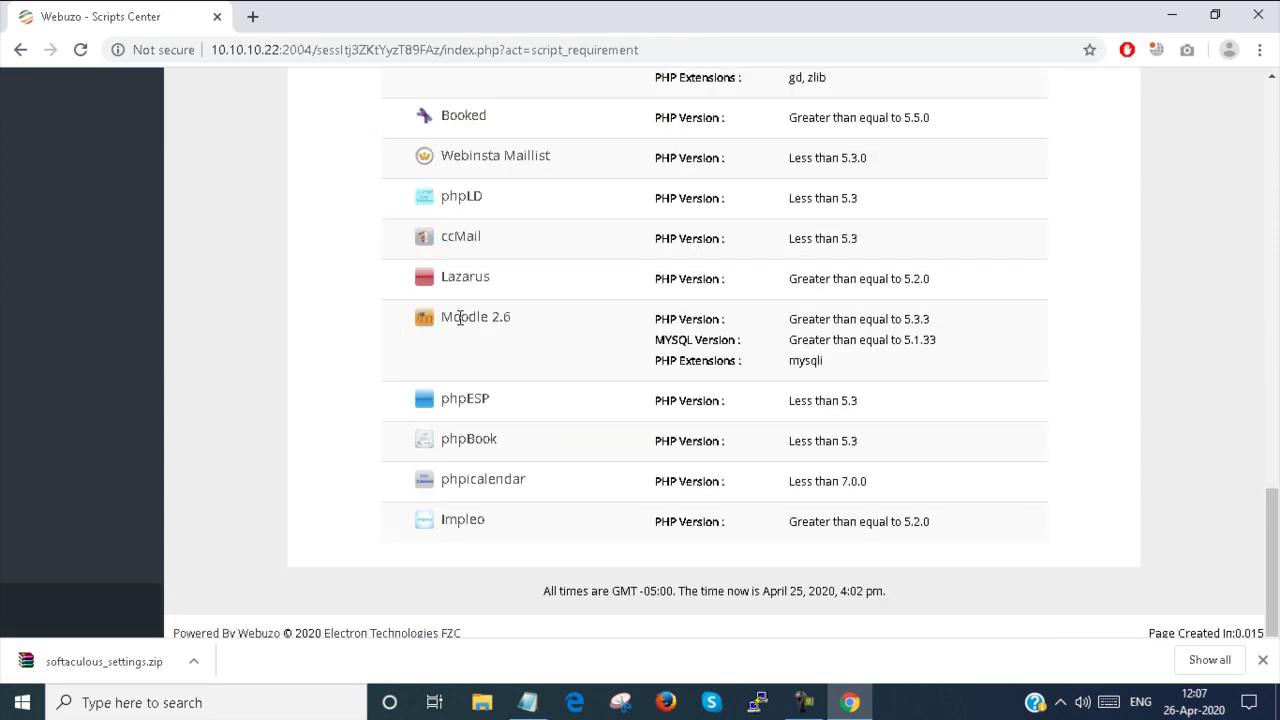
left_click_drag(439, 317, 511, 317)
scroll(462, 317, "up", 20)
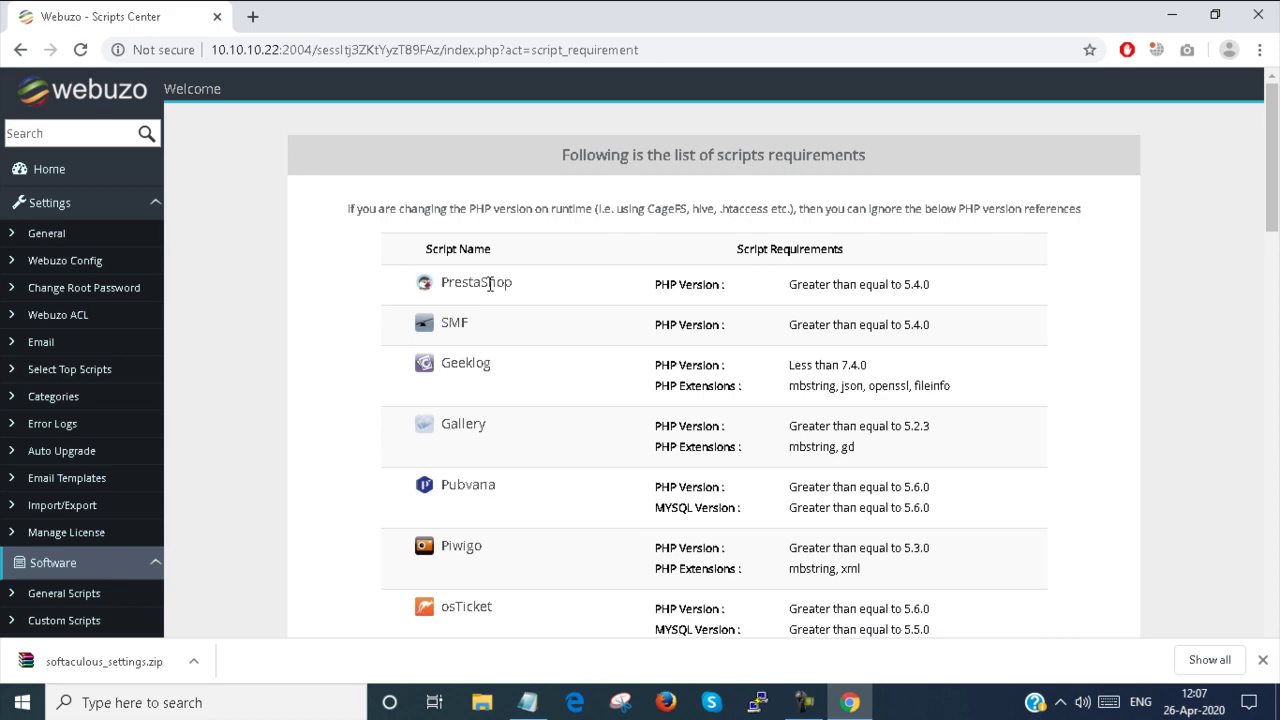
scroll(723, 322, "down", 13)
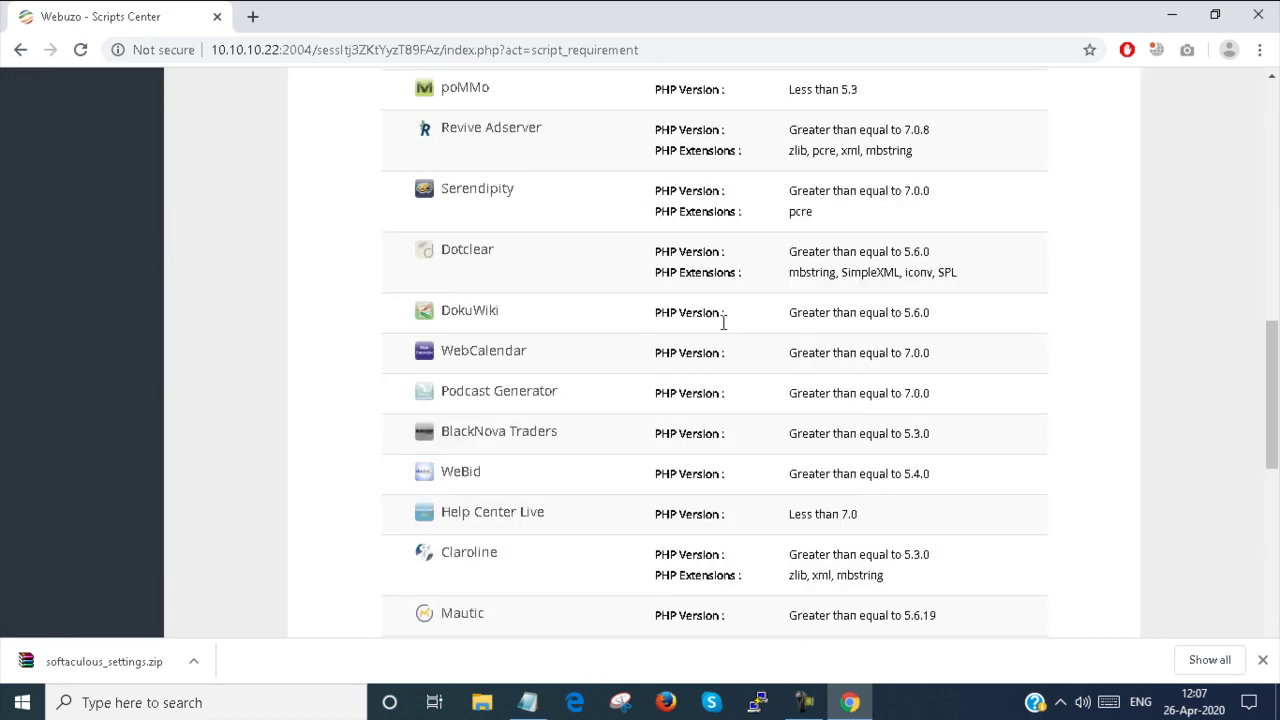
scroll(723, 322, "down", 3)
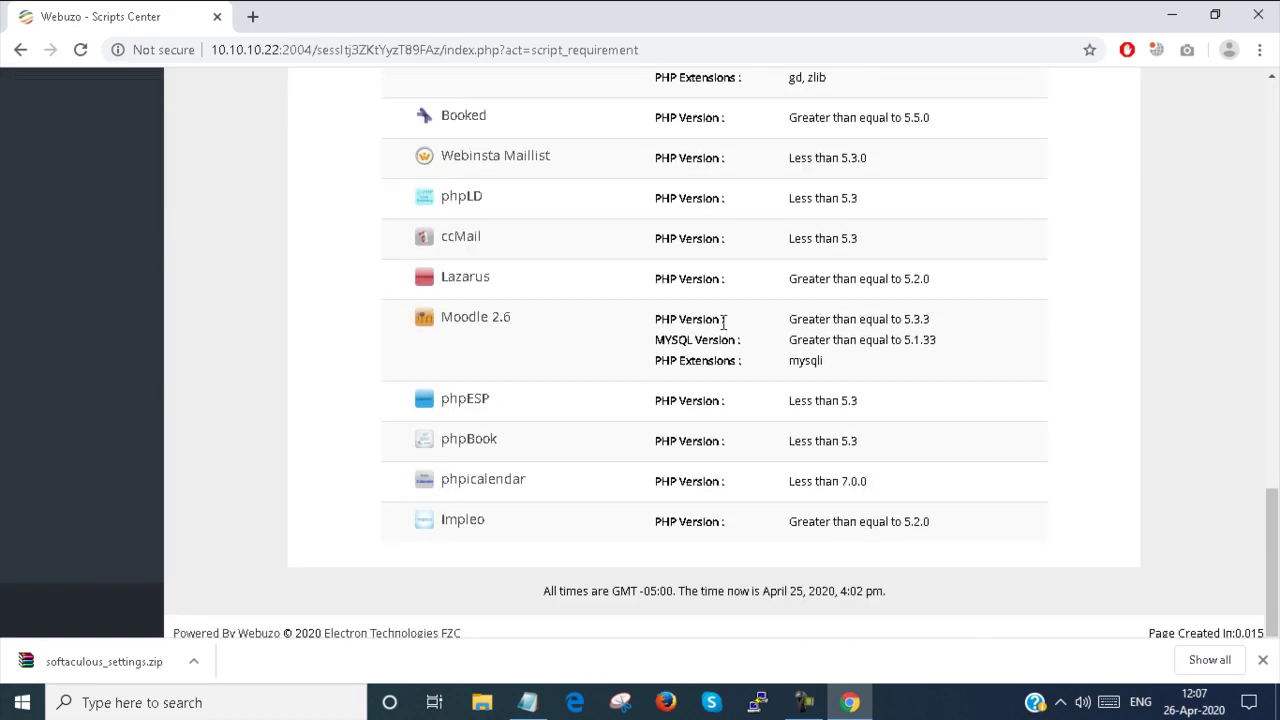
scroll(723, 322, "up", 16)
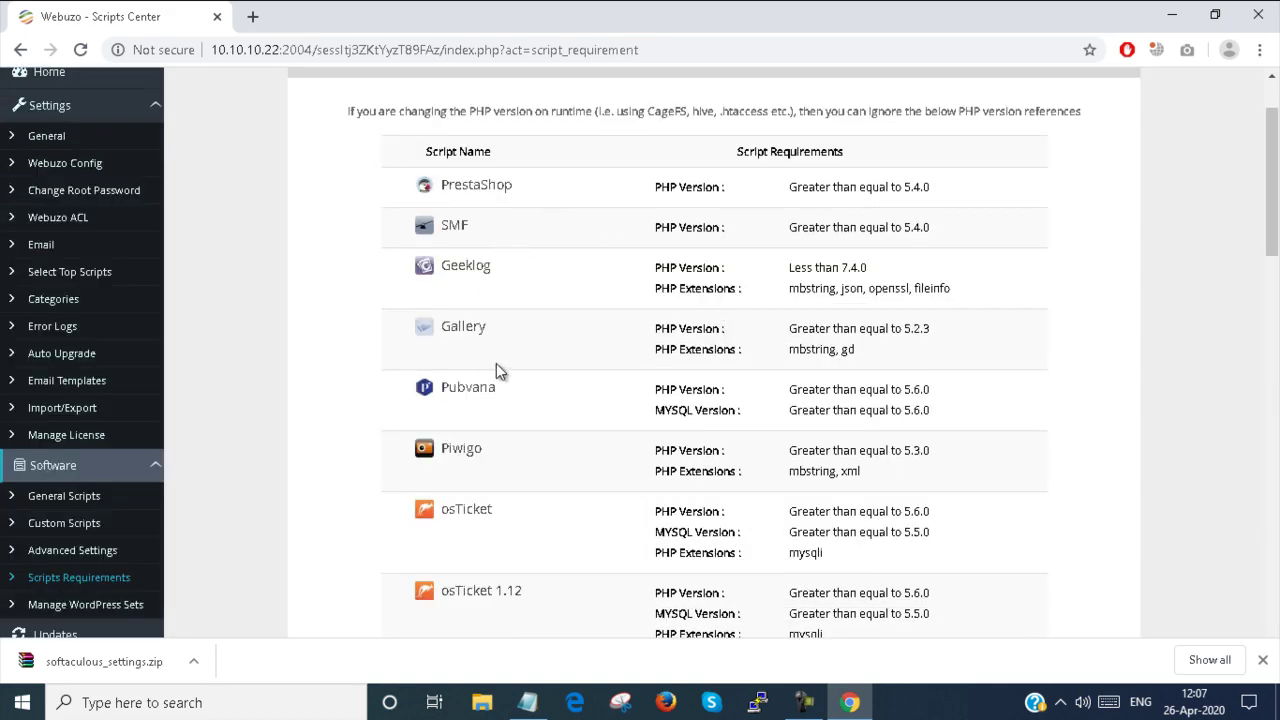
scroll(500, 371, "down", 1)
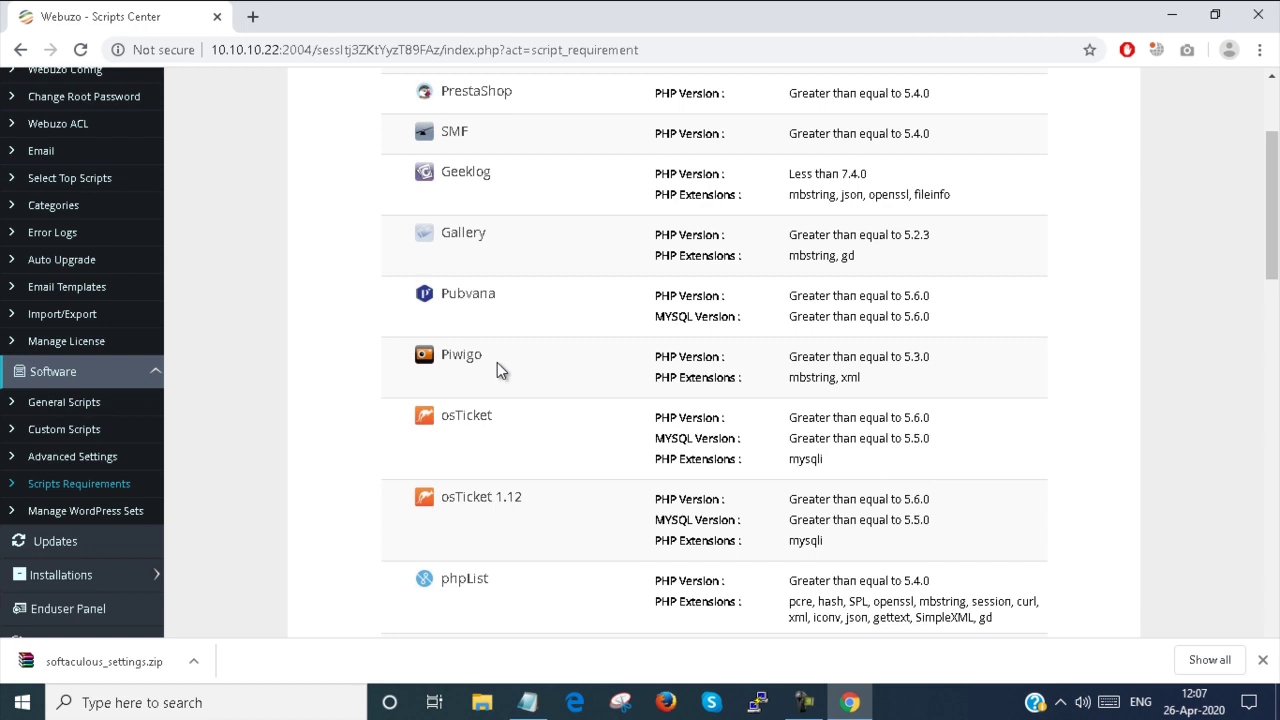
Look over the Manage WordPress Sets page of plugin and theme sets
left_click(62, 508)
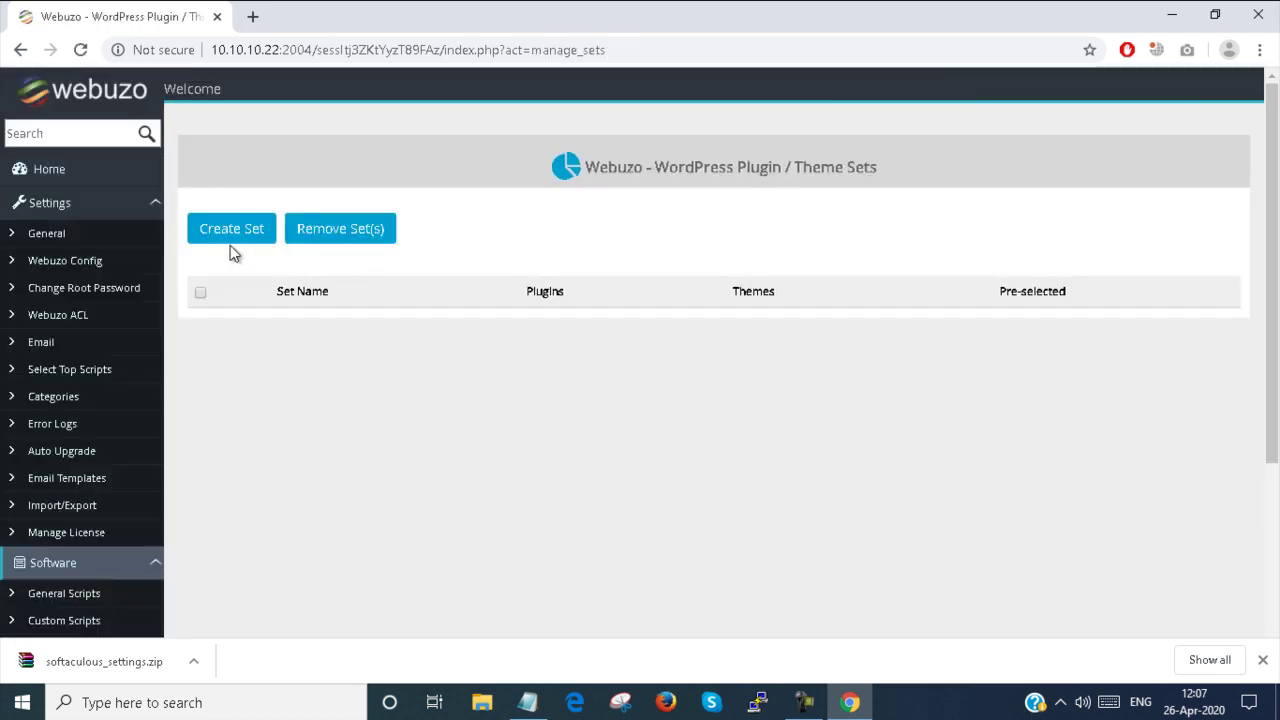
scroll(230, 252, "down", 3)
scroll(230, 253, "up", 3)
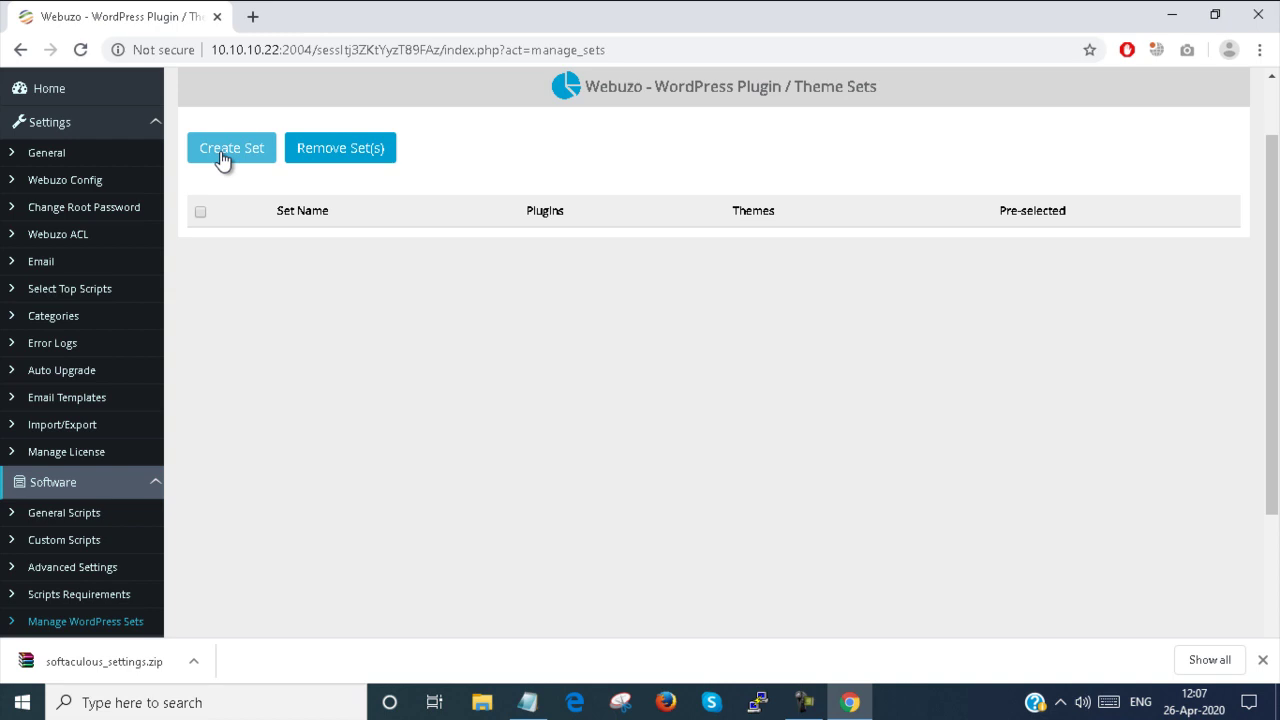
scroll(224, 161, "down", 2)
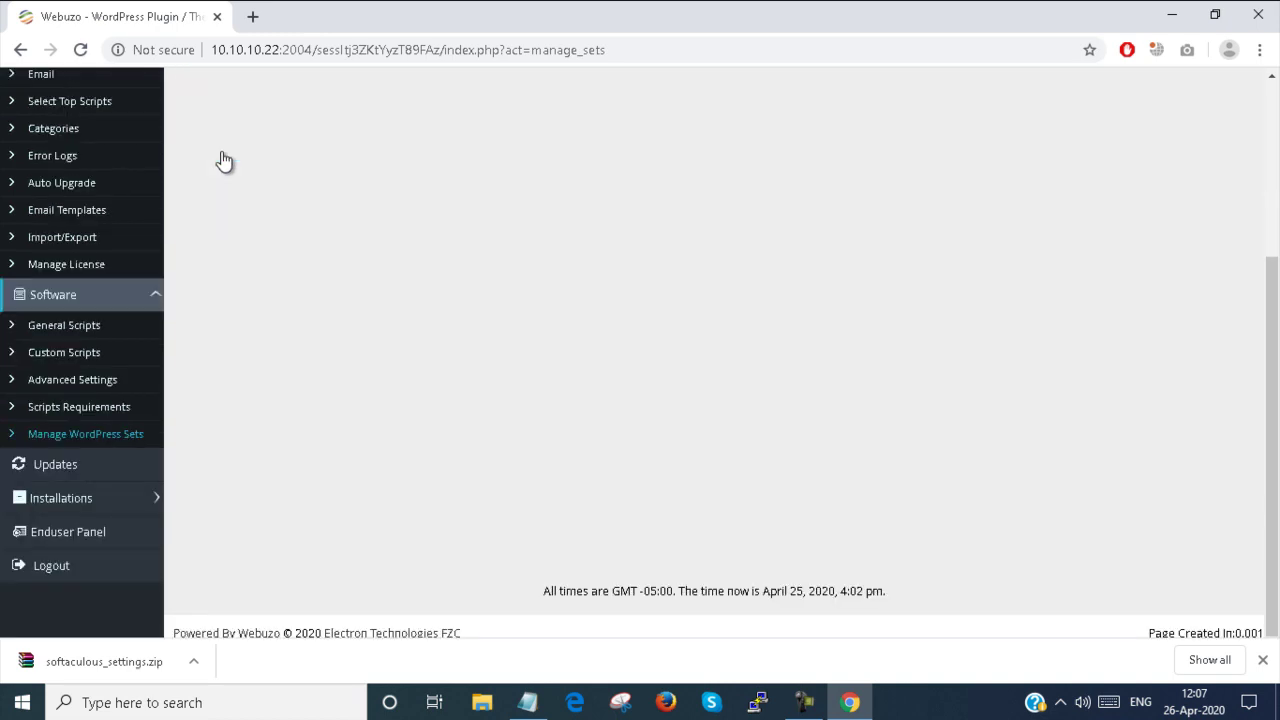
Check Updates: current and latest version are both 2.8.1, no new updates
left_click(72, 466)
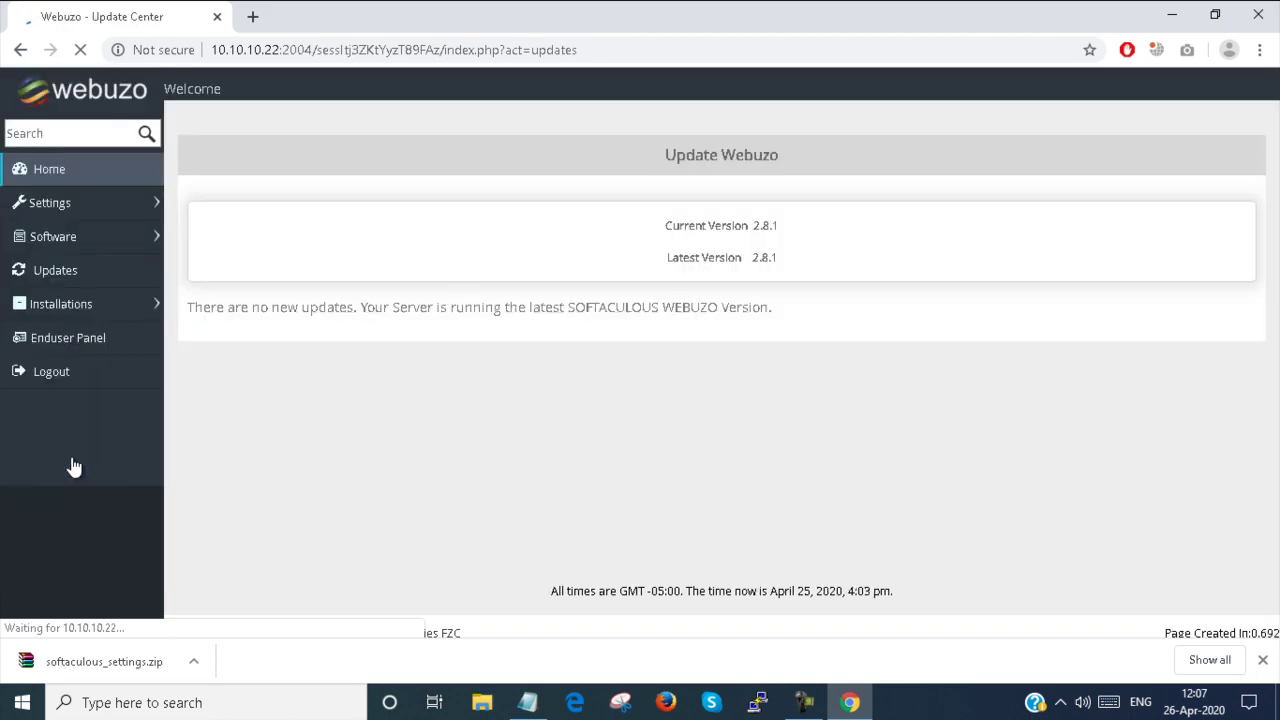
scroll(124, 421, "down", 3)
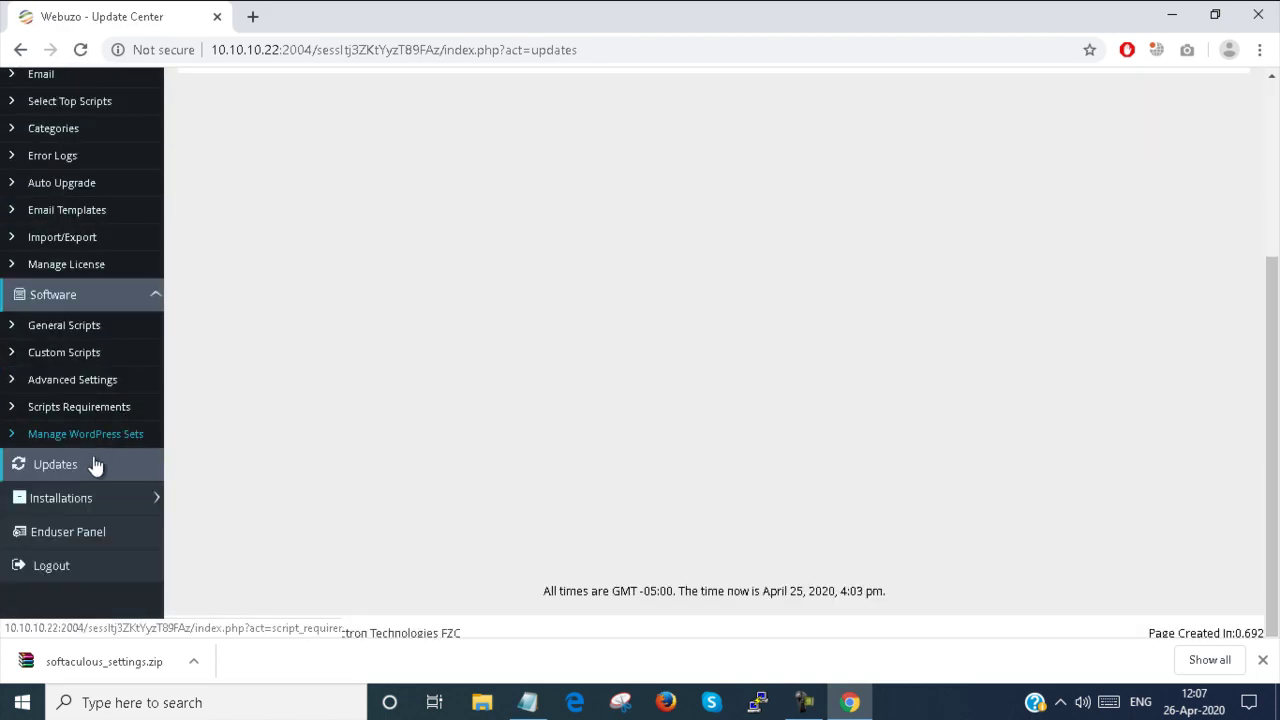
scroll(209, 405, "up", 3)
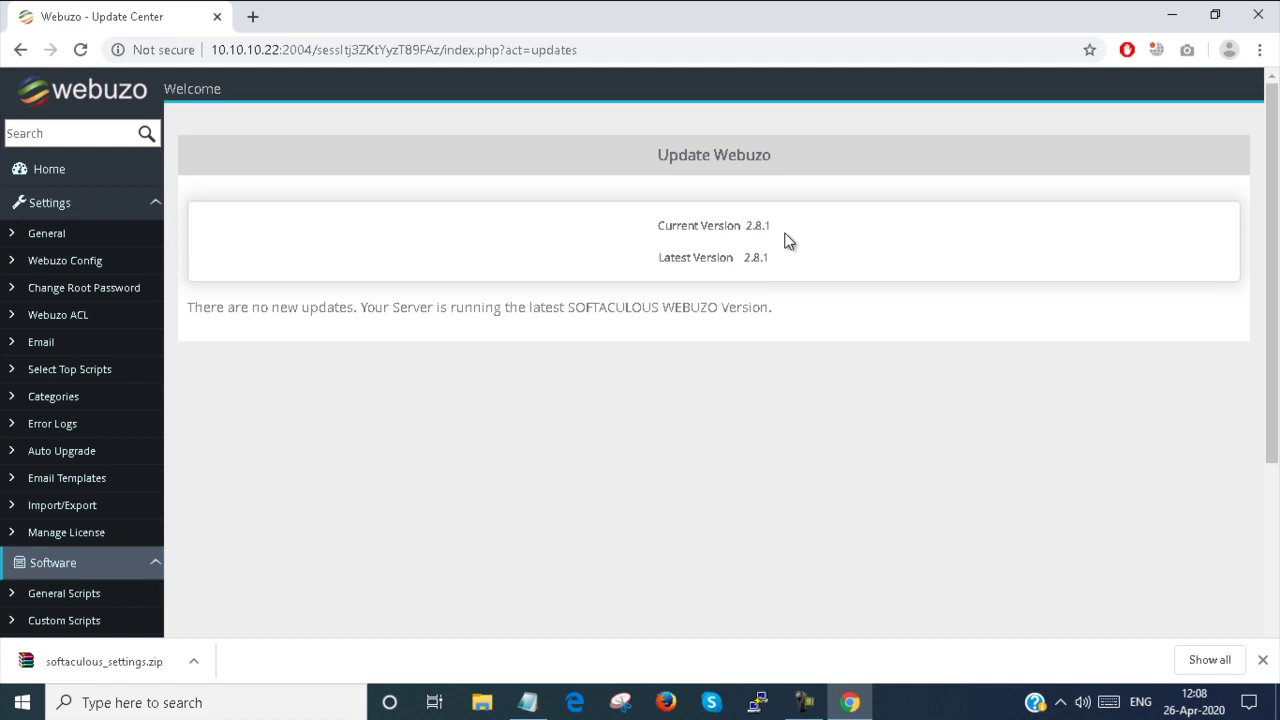
scroll(784, 238, "down", 3)
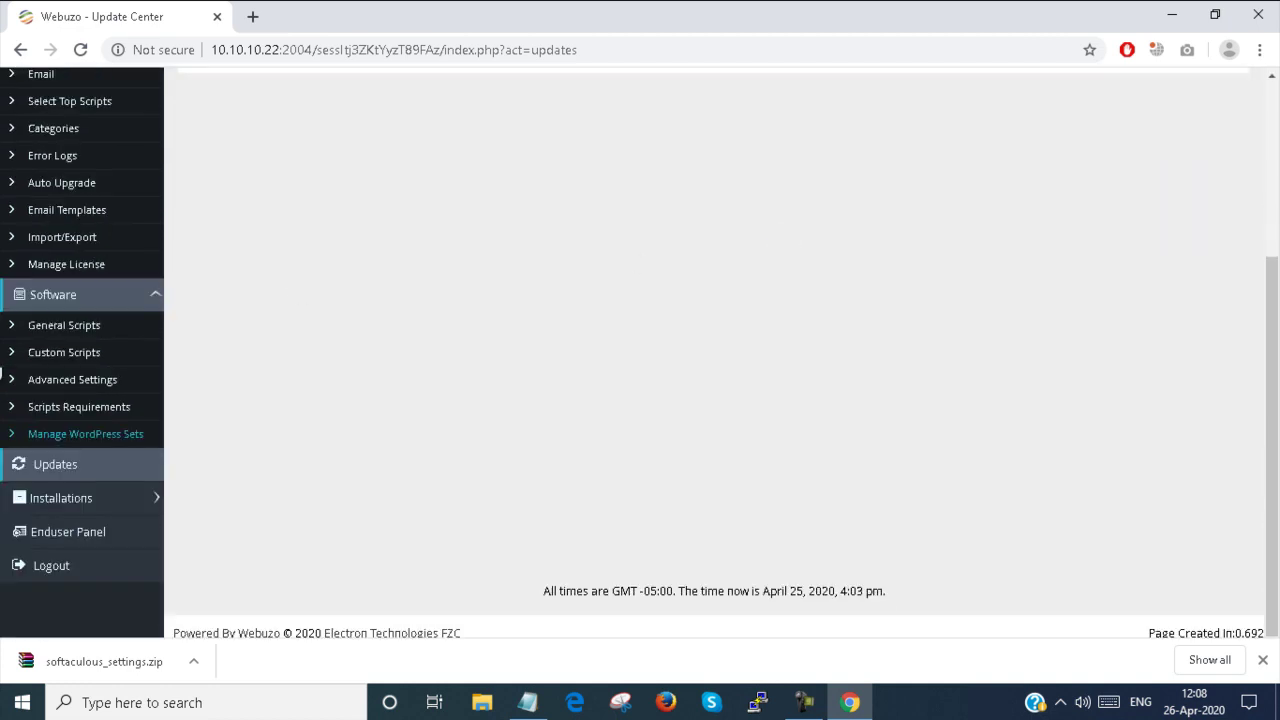
Expand Installations and view the Search Installations form
left_click(71, 508)
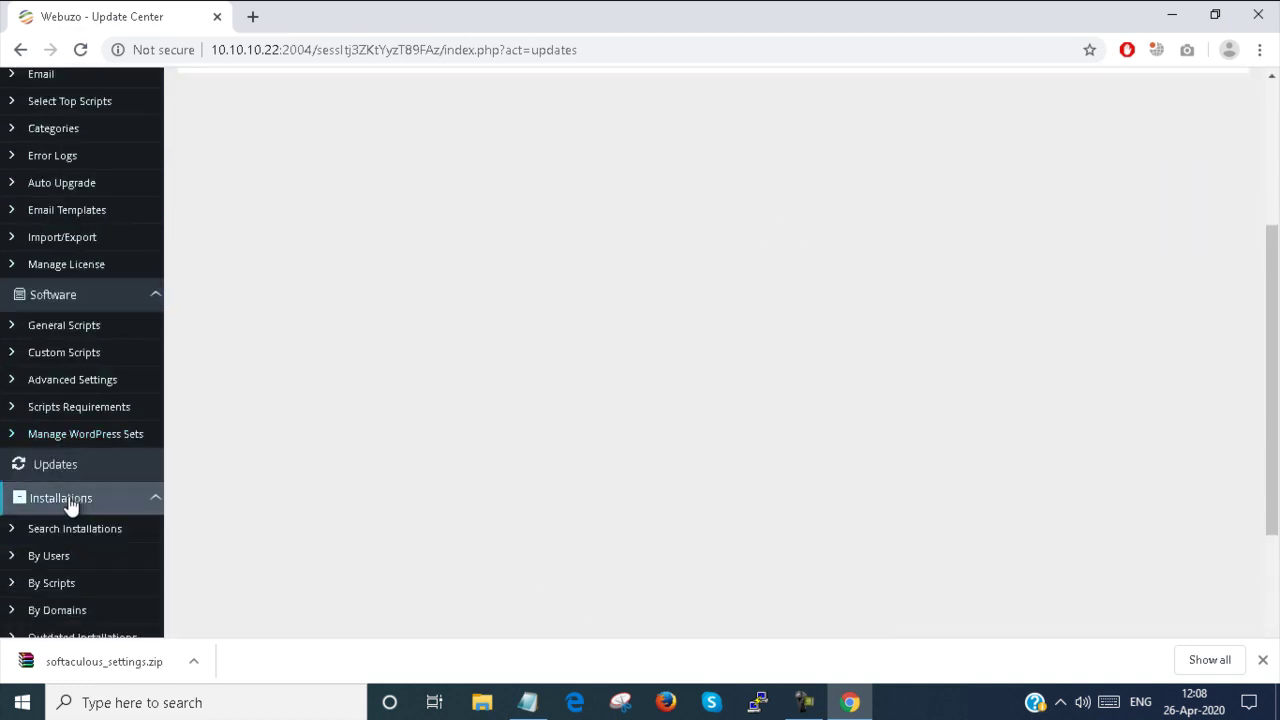
scroll(200, 483, "down", 2)
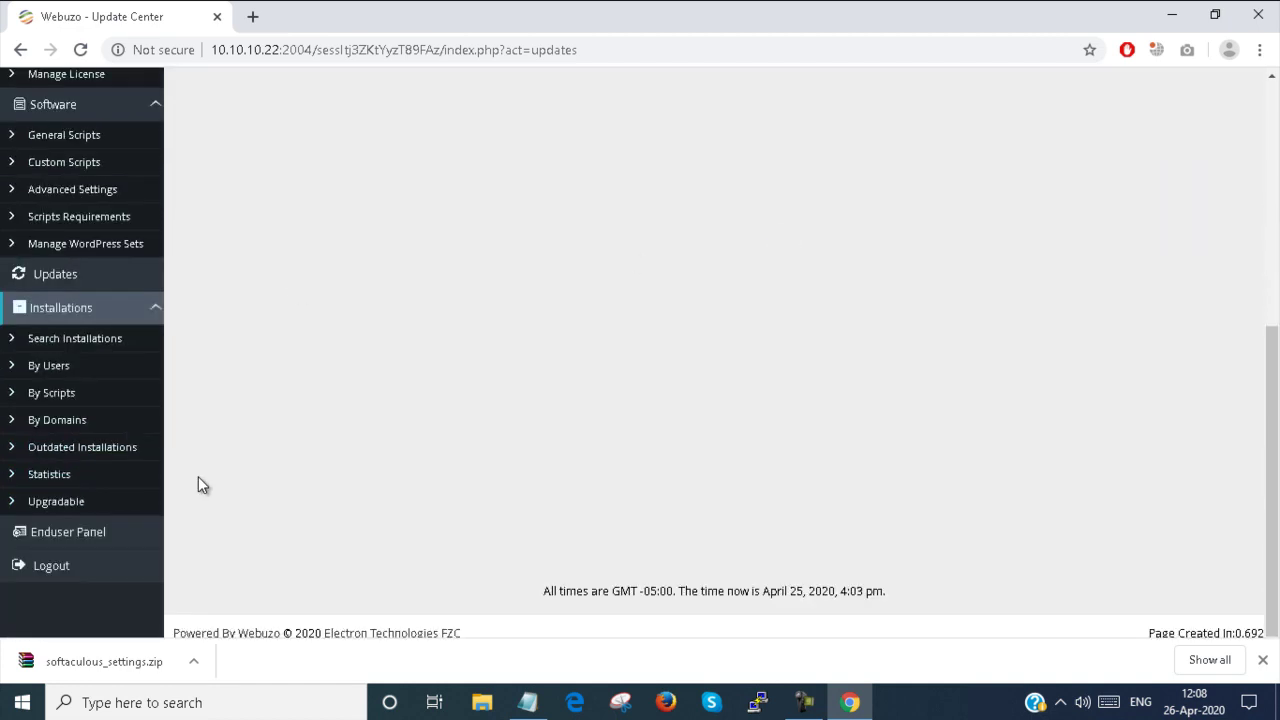
left_click(88, 342)
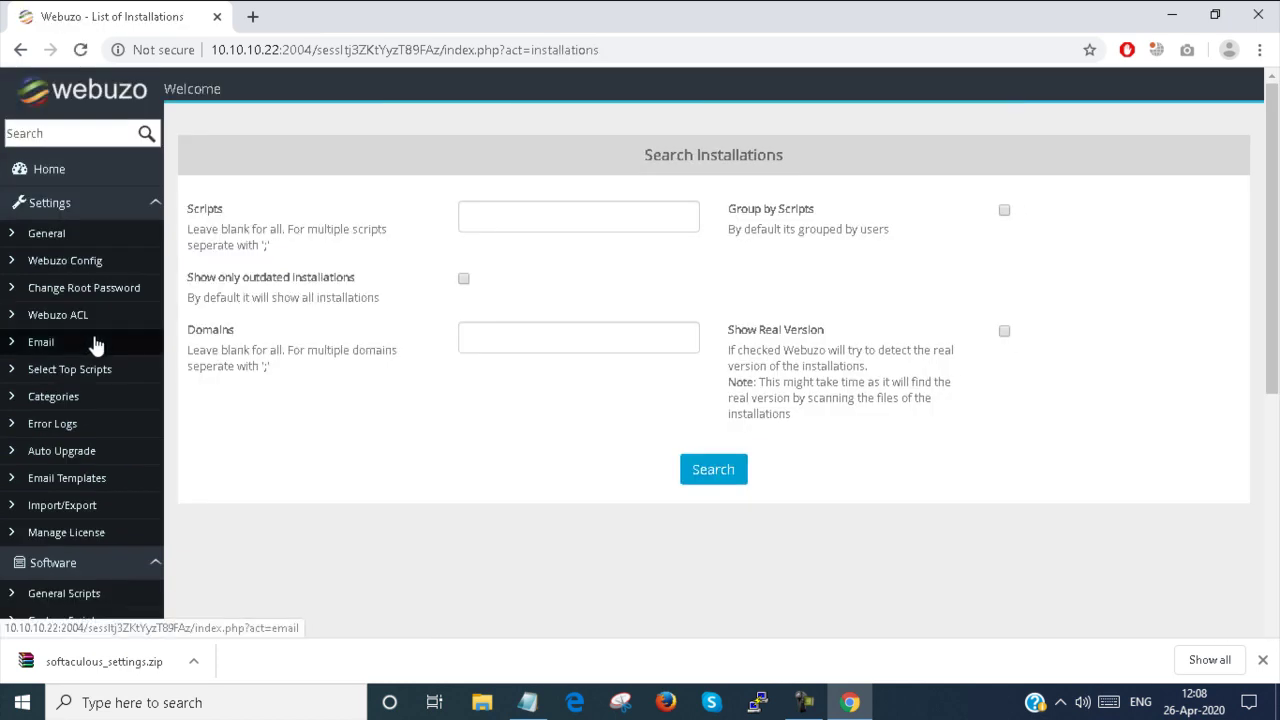
scroll(92, 345, "down", 4)
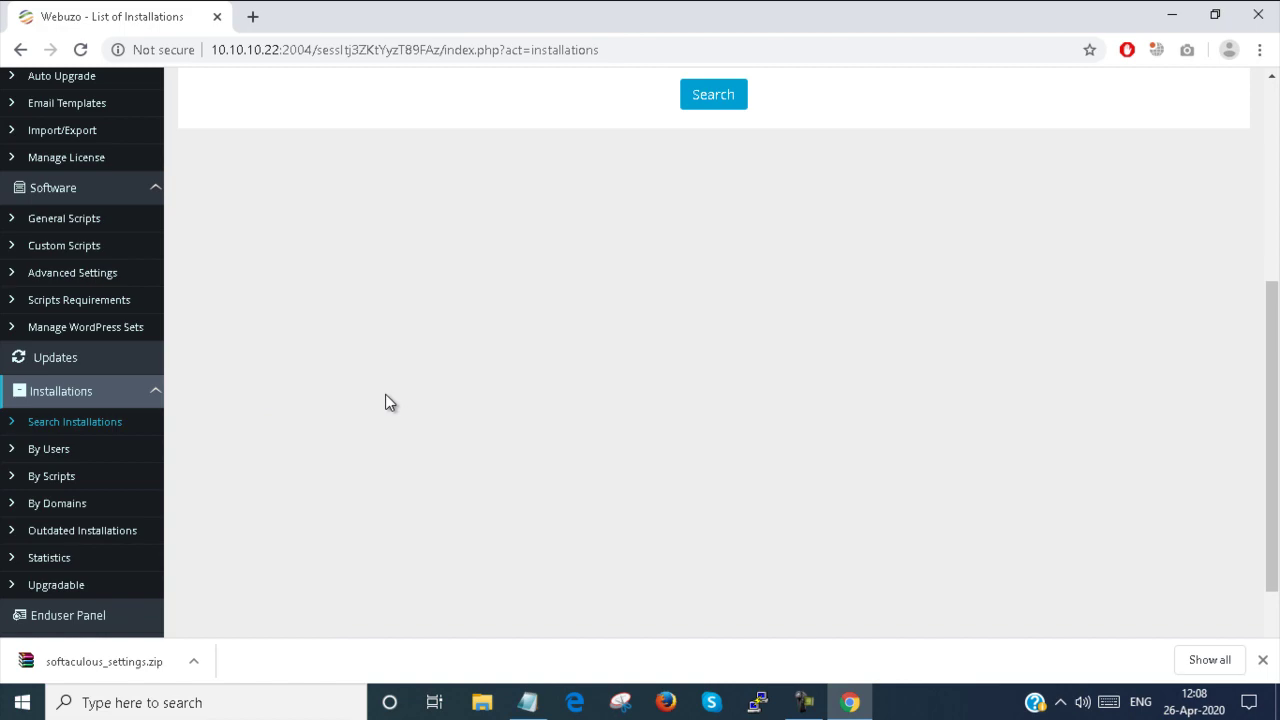
List installations grouped by users and then by scripts
left_click(60, 455)
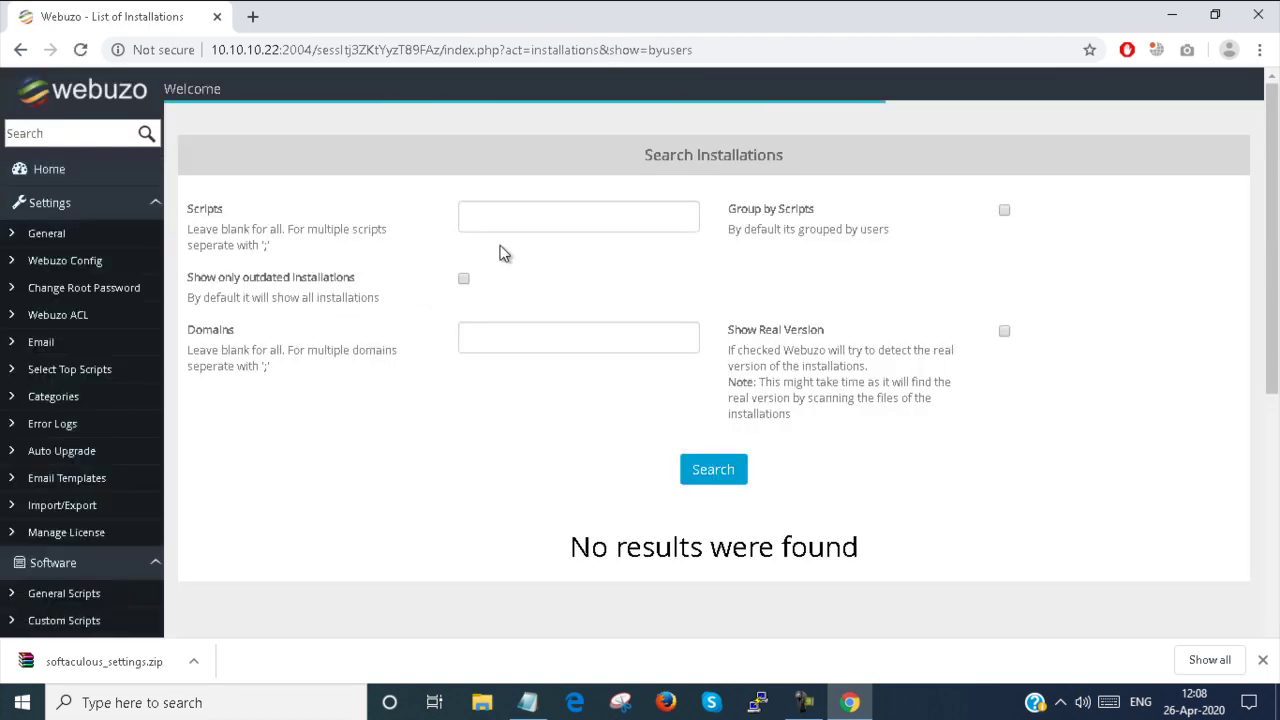
scroll(503, 253, "down", 3)
scroll(70, 465, "down", 2)
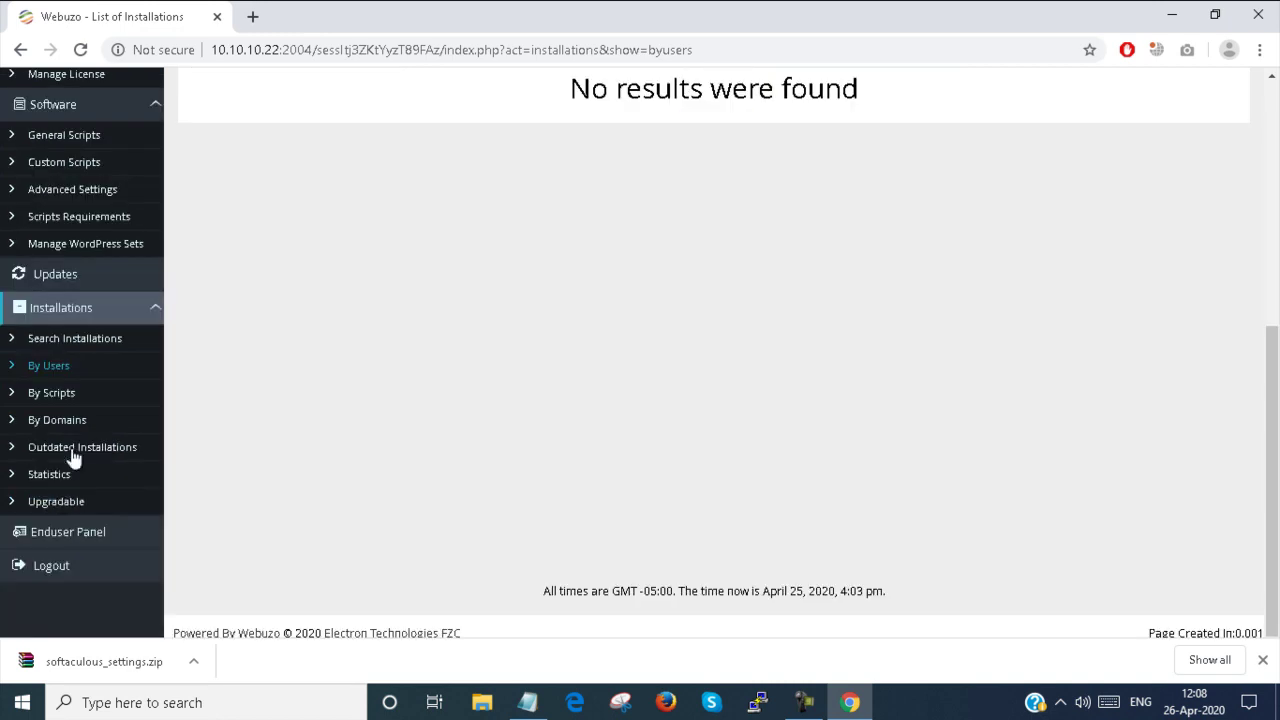
left_click(79, 390)
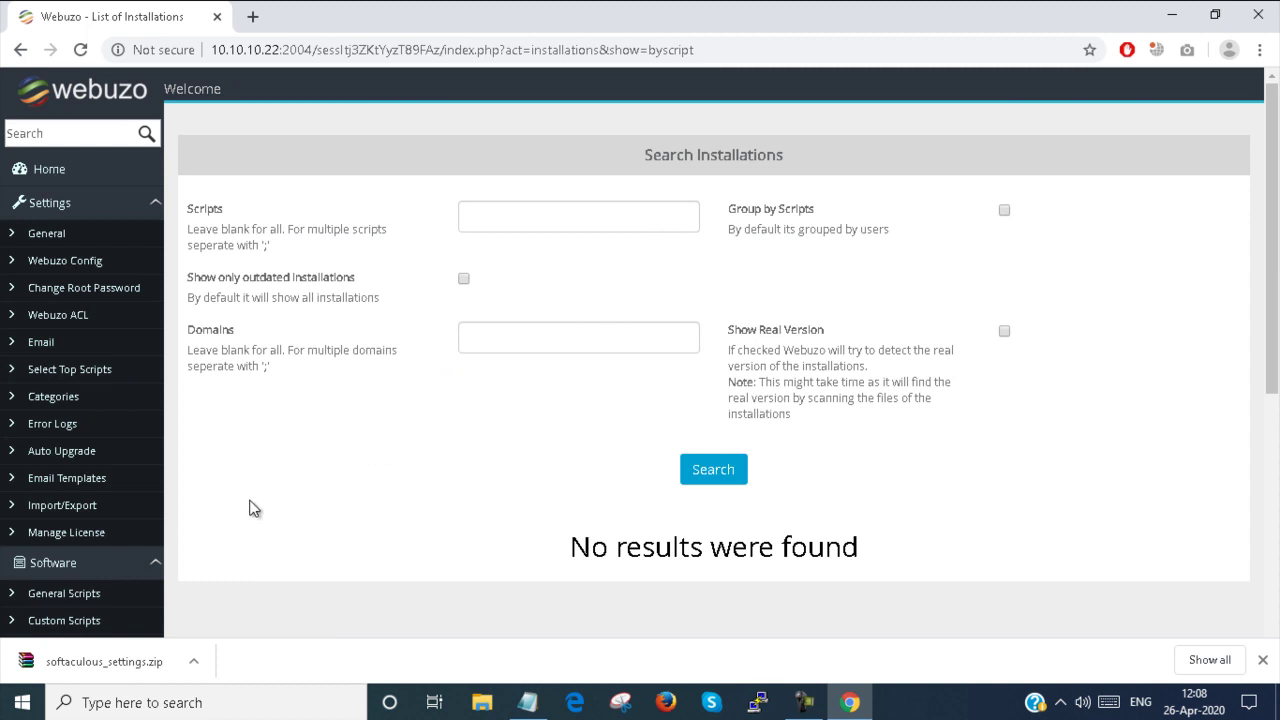
scroll(152, 547, "down", 3)
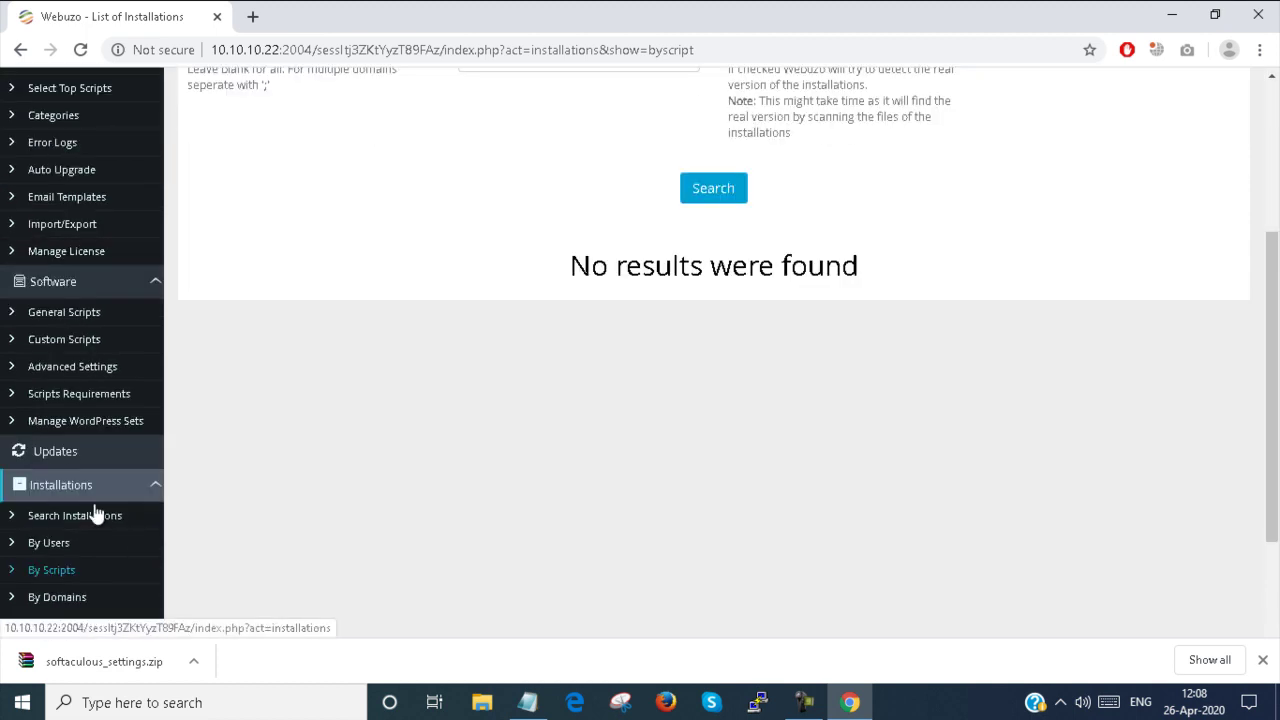
Revisit WordPress Sets, then view upgradable installations showing No results were found
left_click(101, 419)
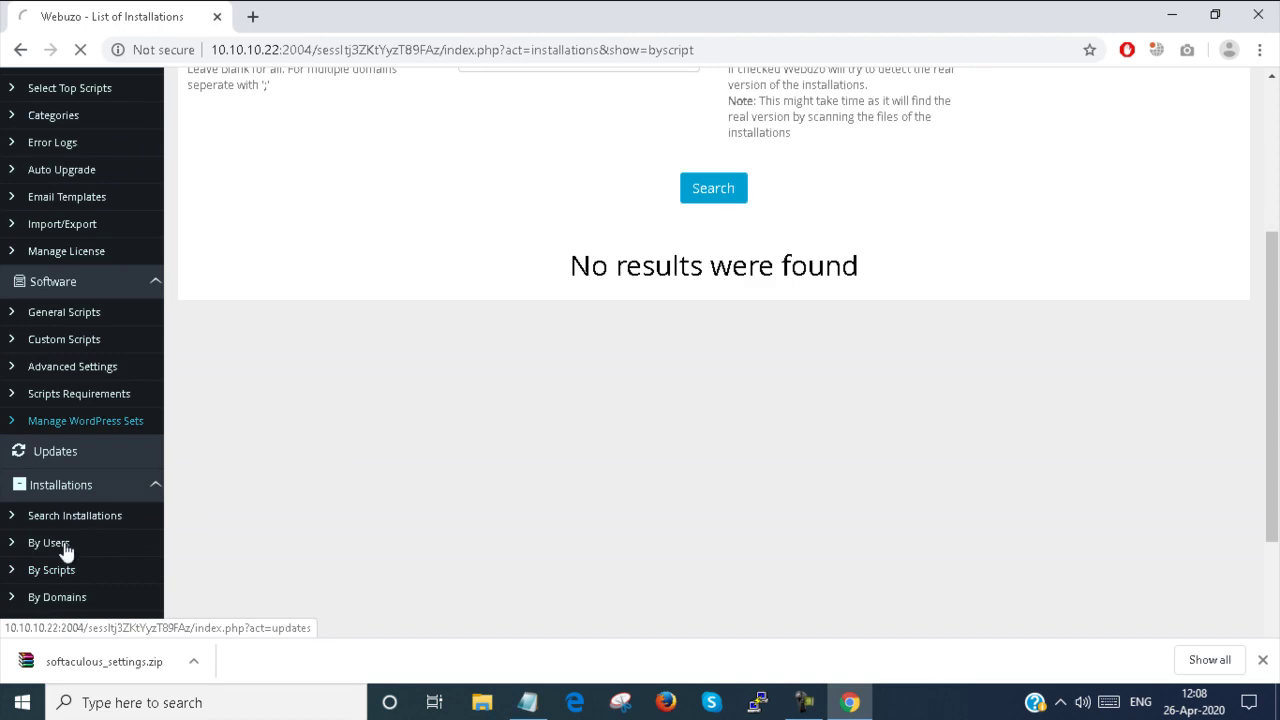
scroll(63, 490, "down", 5)
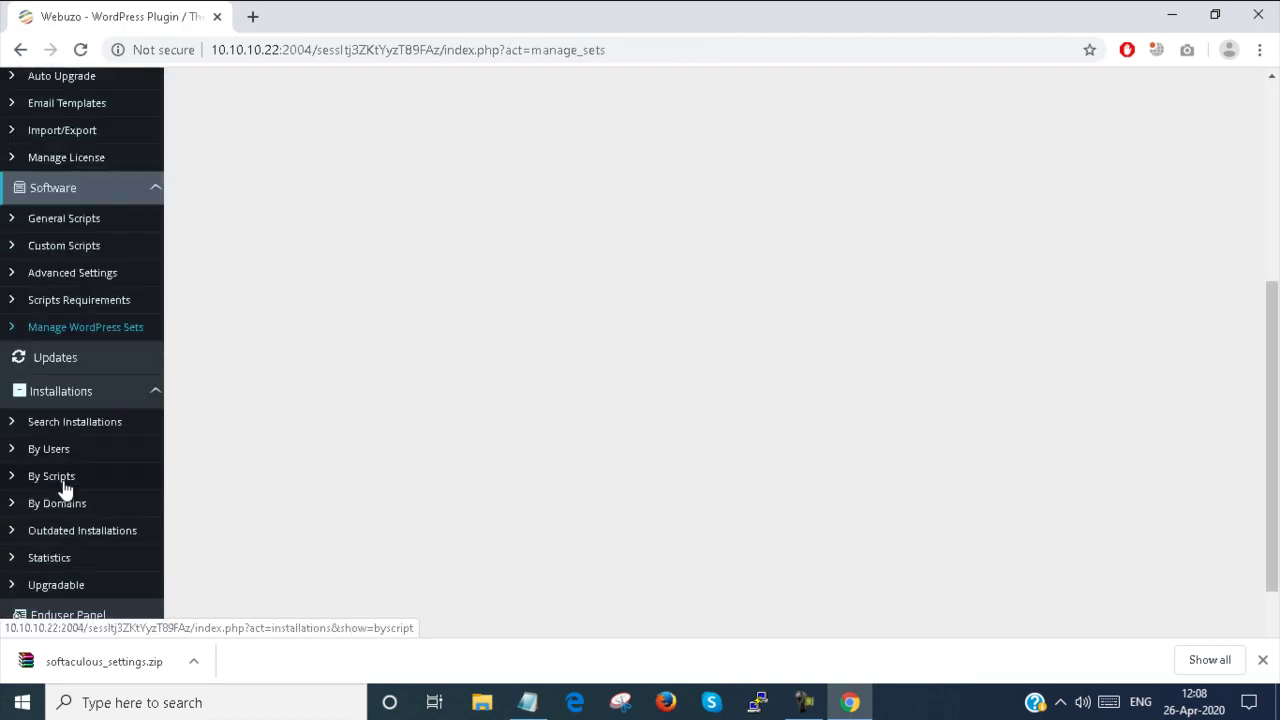
left_click(70, 503)
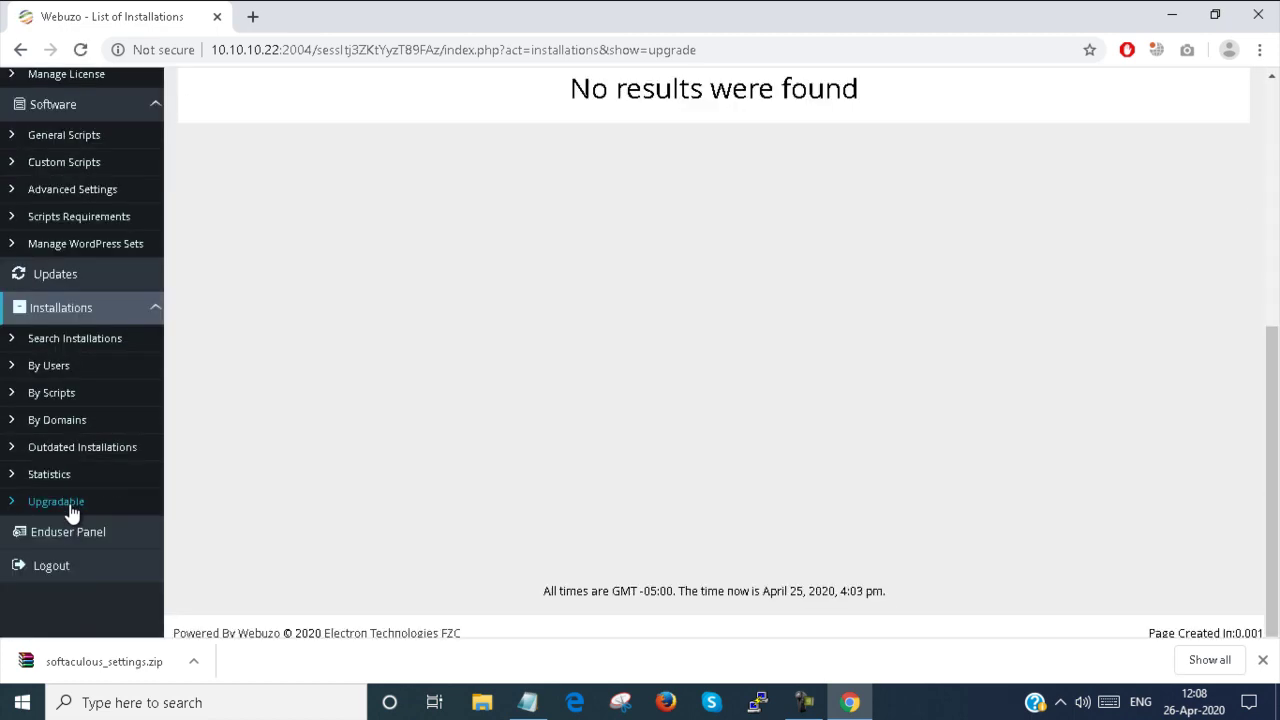
scroll(70, 512, "up", 4)
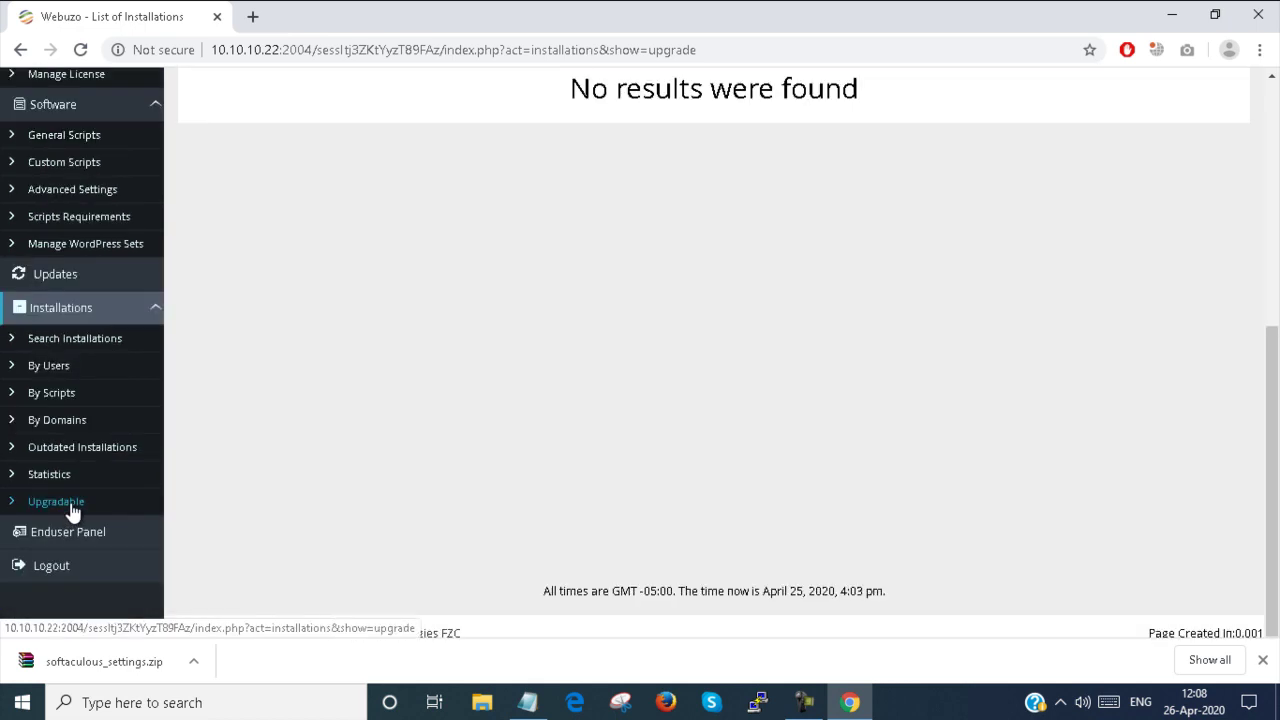
Scroll the Enduser Panel's Domain, Database, FTP, SSL tools and 3.55 GB / 49.98 GB disk status
left_click(79, 534)
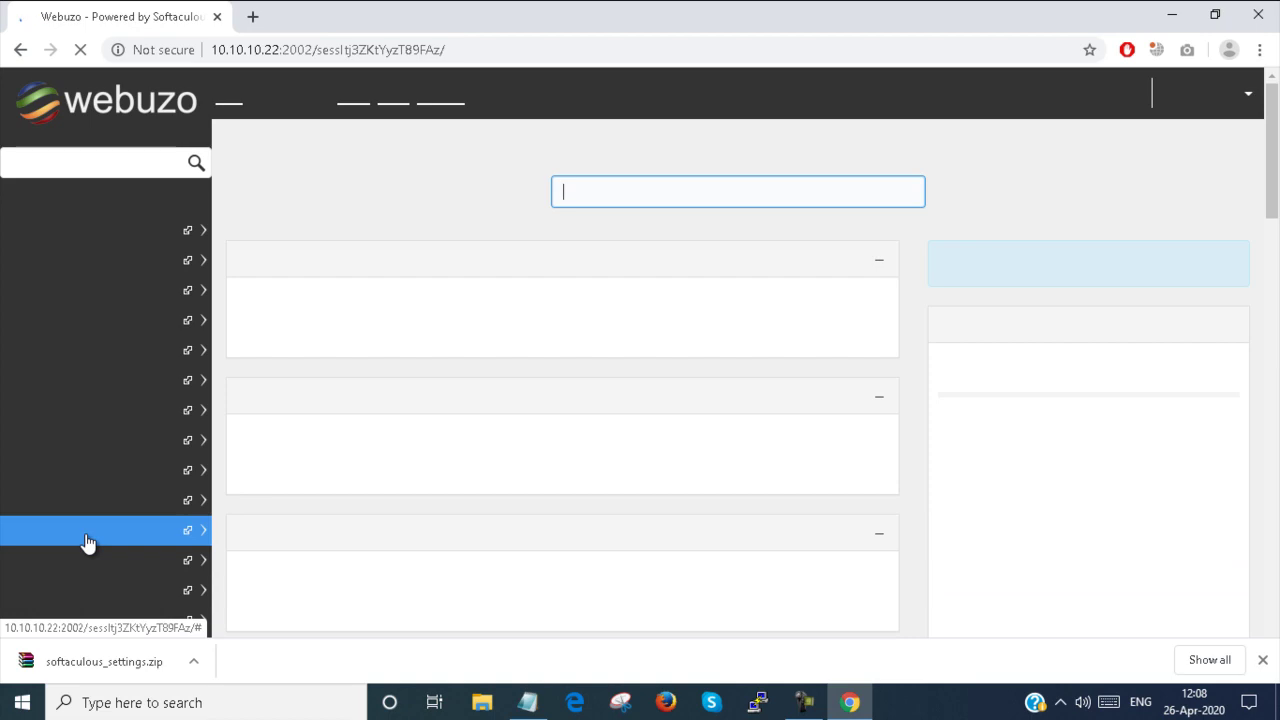
scroll(88, 541, "down", 4)
scroll(88, 541, "up", 4)
scroll(88, 541, "down", 2)
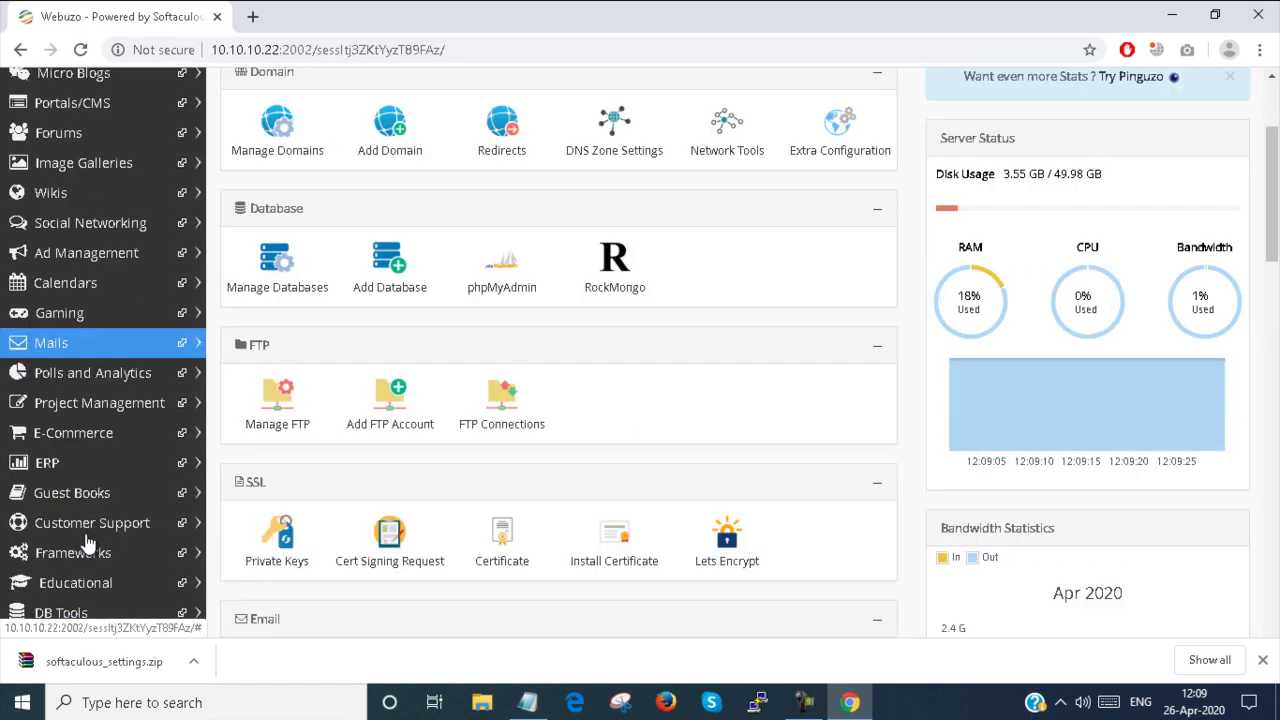
scroll(86, 540, "down", 15)
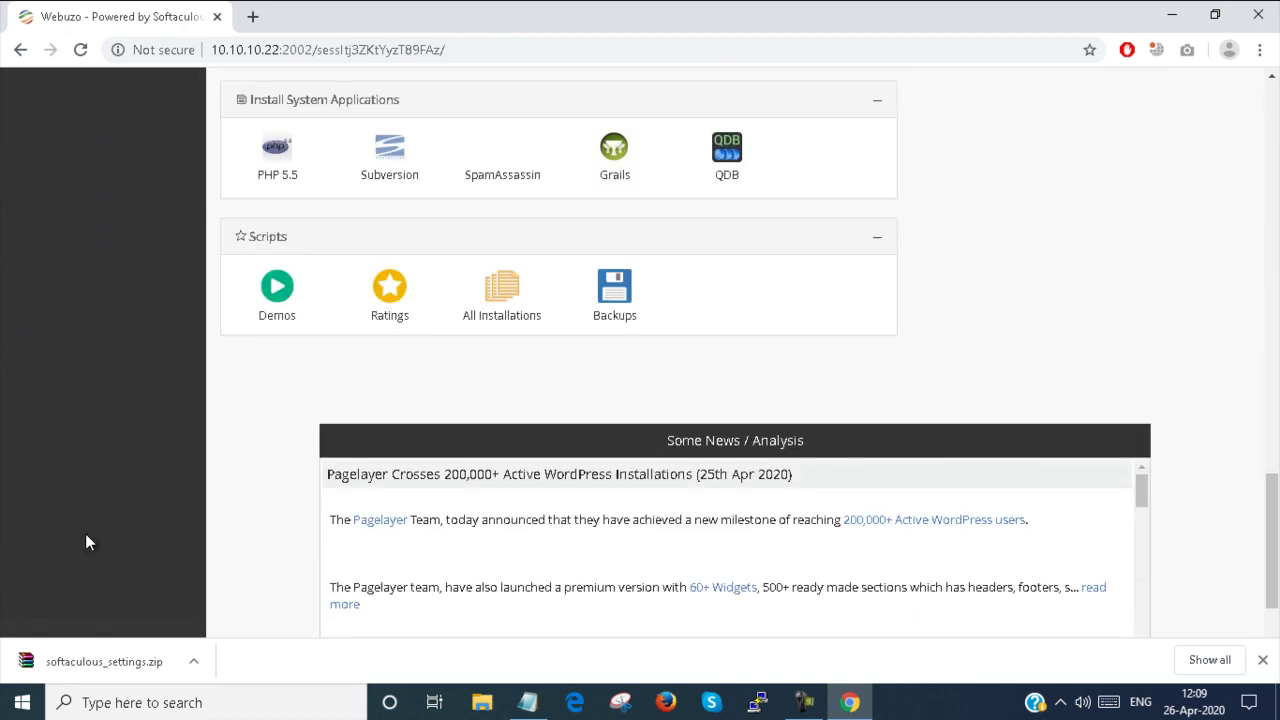
scroll(86, 542, "down", 2)
scroll(86, 540, "up", 20)
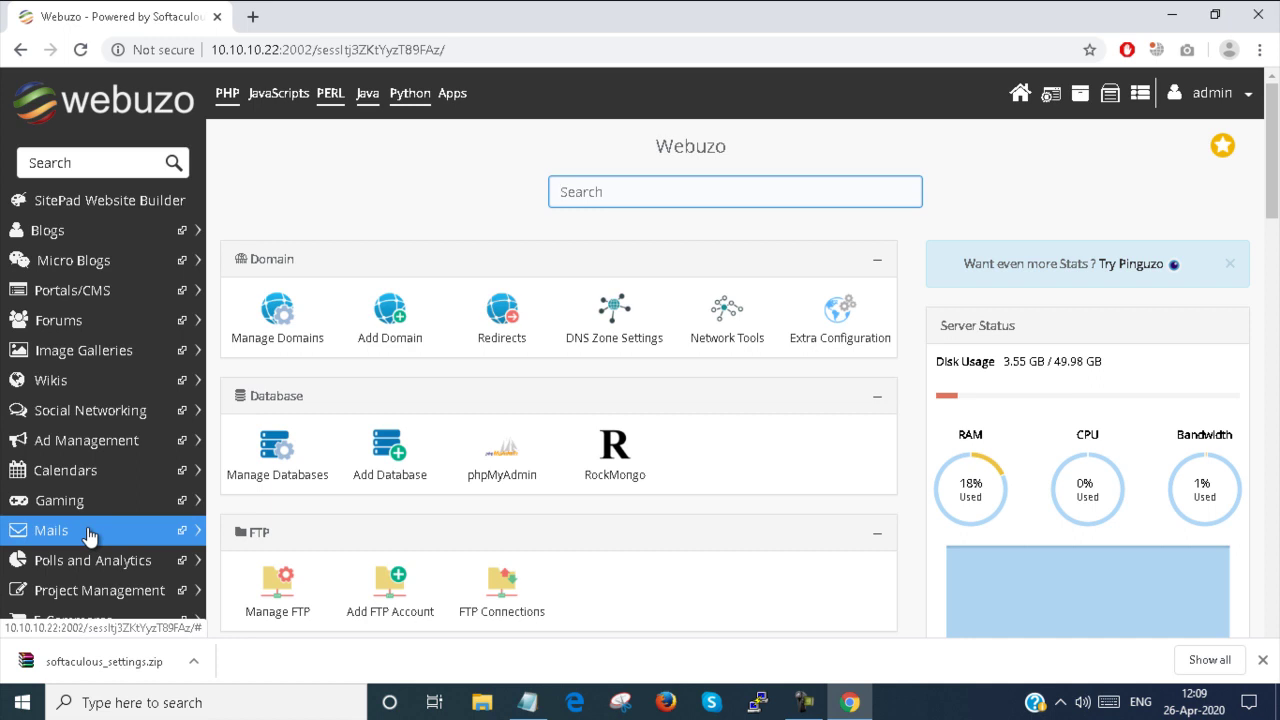
Return to the admin upgradable installations list and log out of the admin panel
left_click(141, 192)
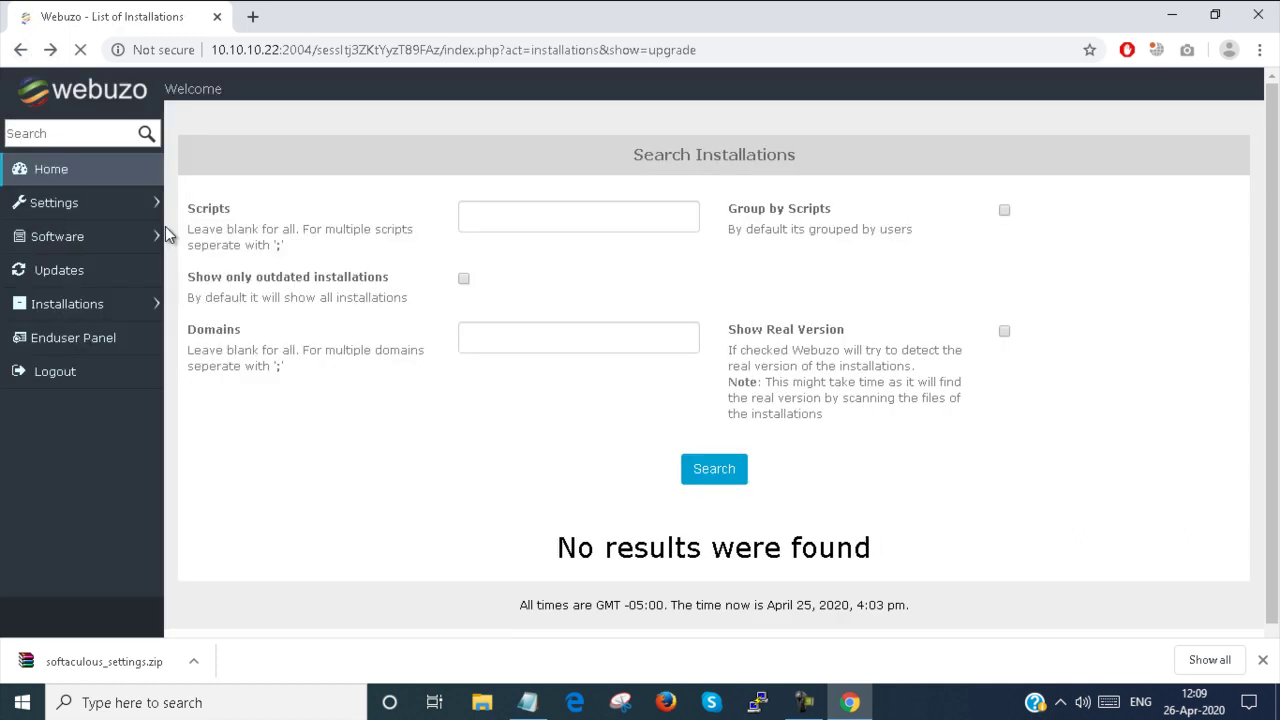
scroll(172, 318, "down", 5)
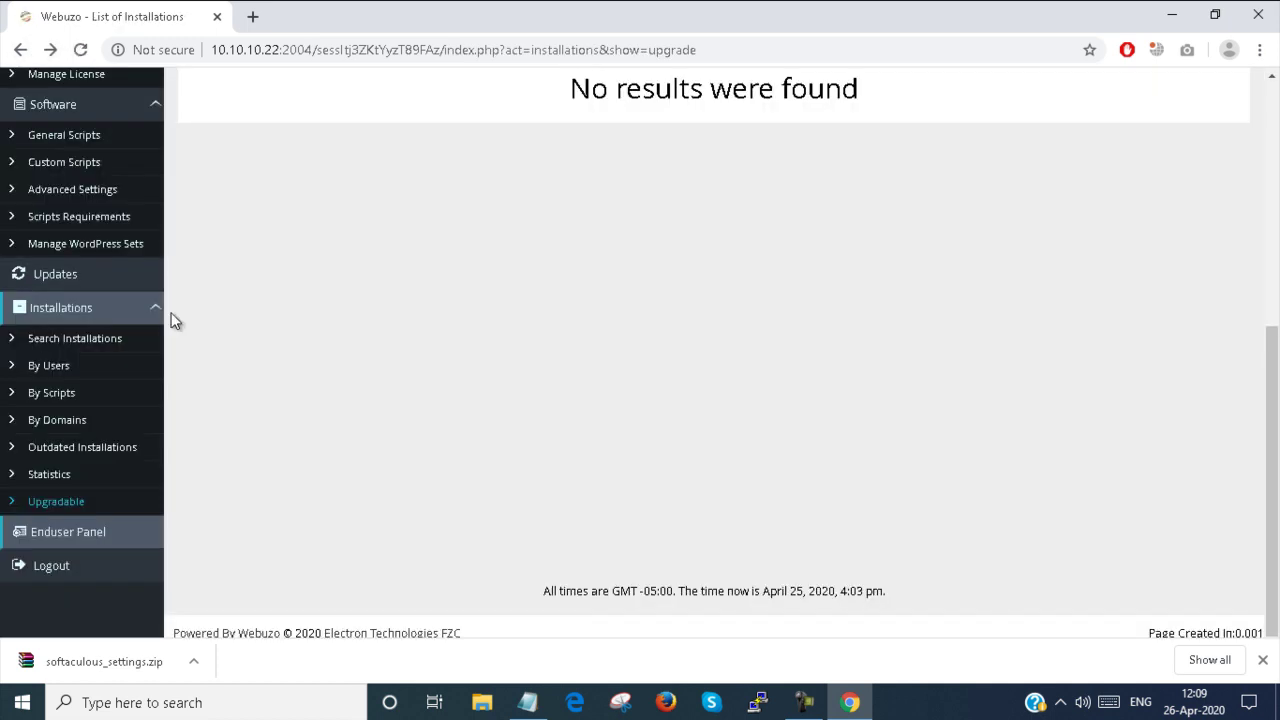
left_click(52, 567)
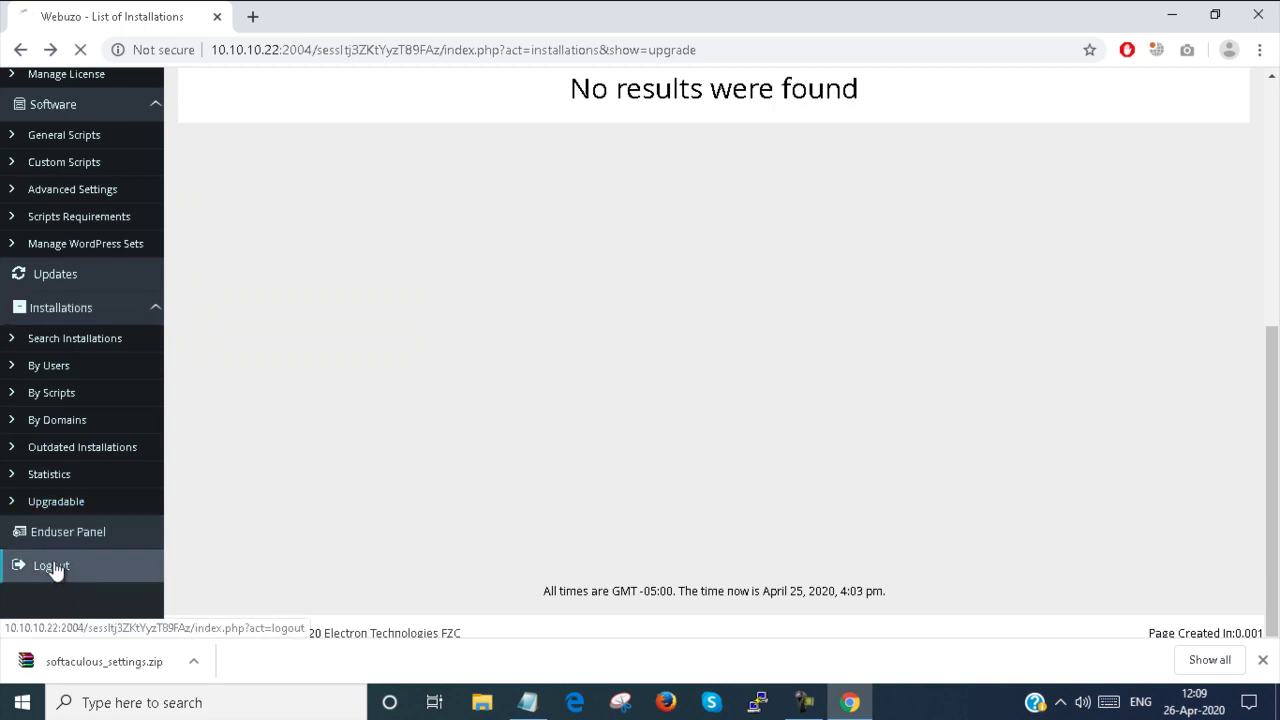